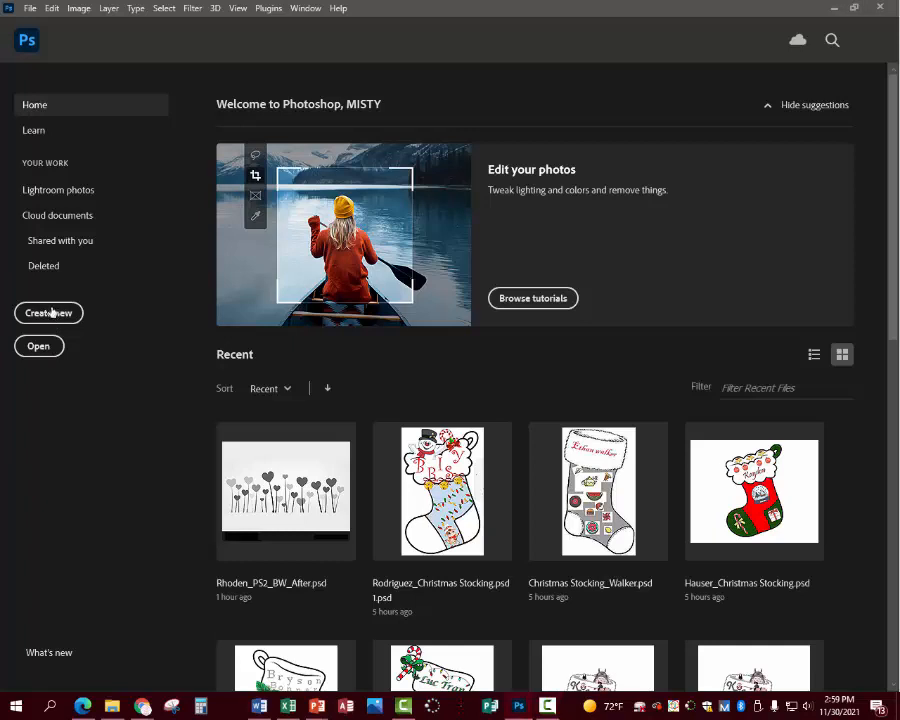
- Create a new document from the custom 10 x 8 in preset at 300 ppi
left_click(52, 316)
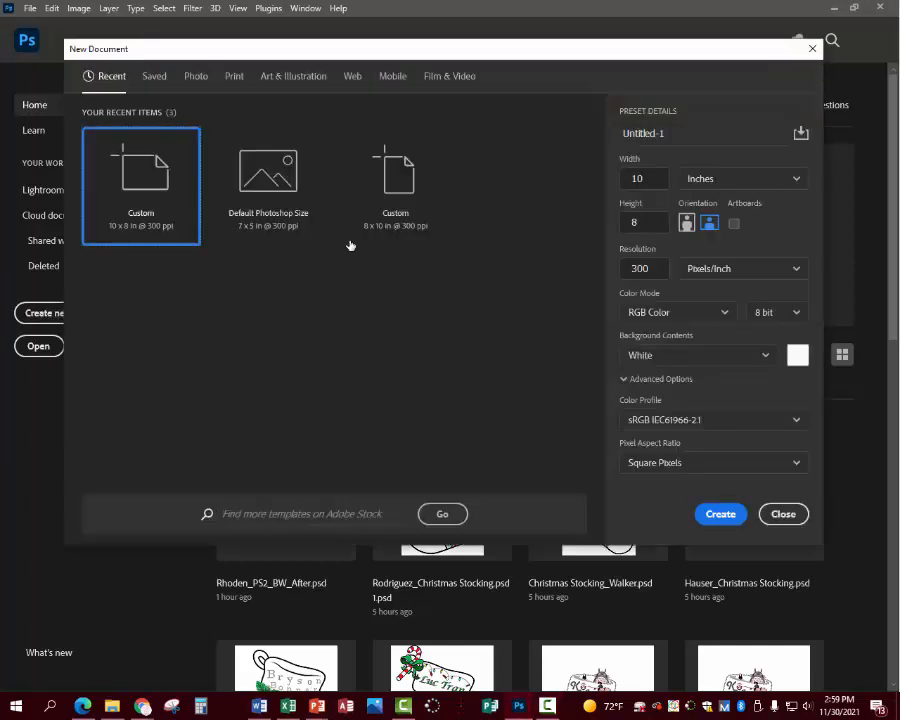
left_click(263, 225)
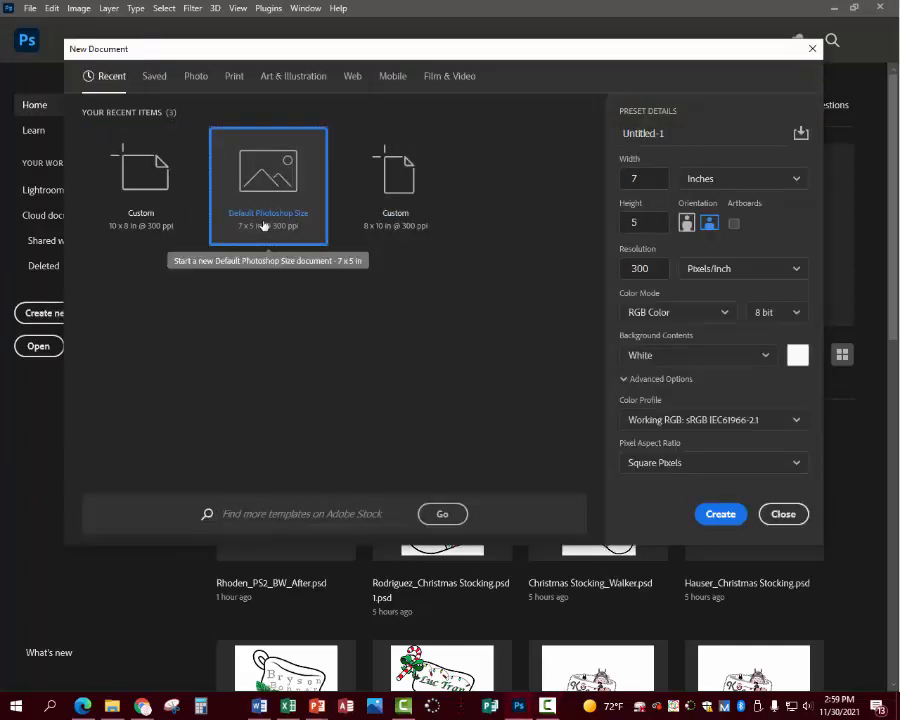
left_click(140, 232)
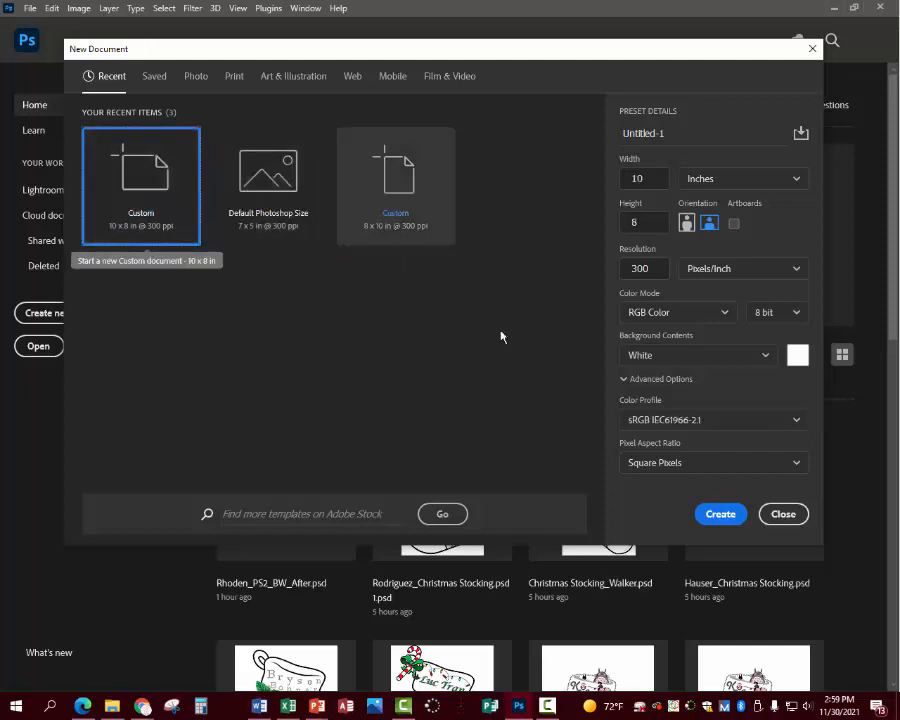
left_click(722, 512)
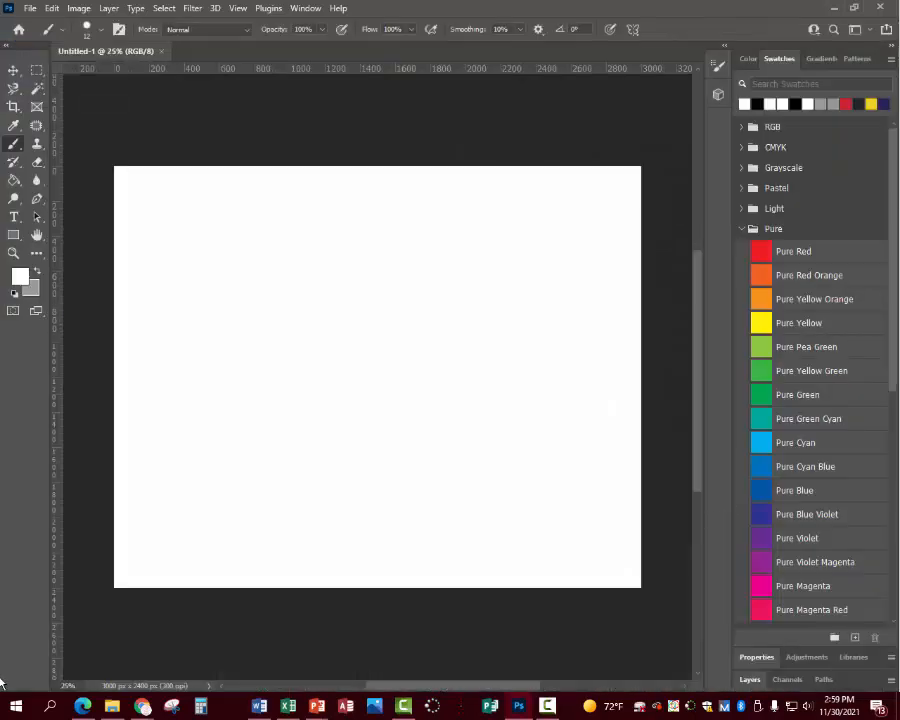
- Place Hearts2.jpg from the Week 16 folder onto the blank canvas and show the layer list
left_click(112, 706)
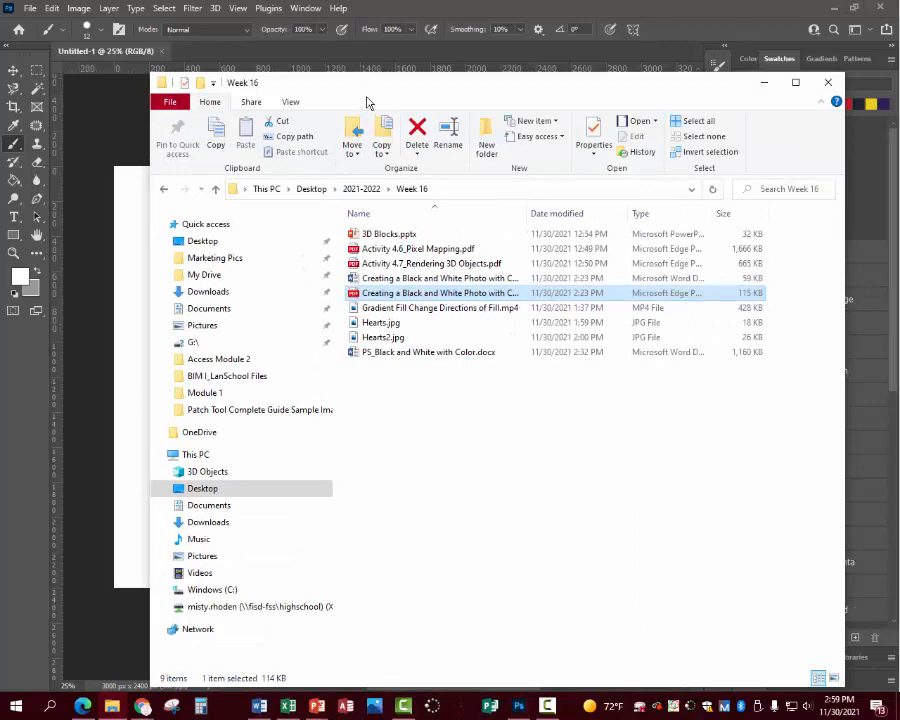
left_click(764, 83)
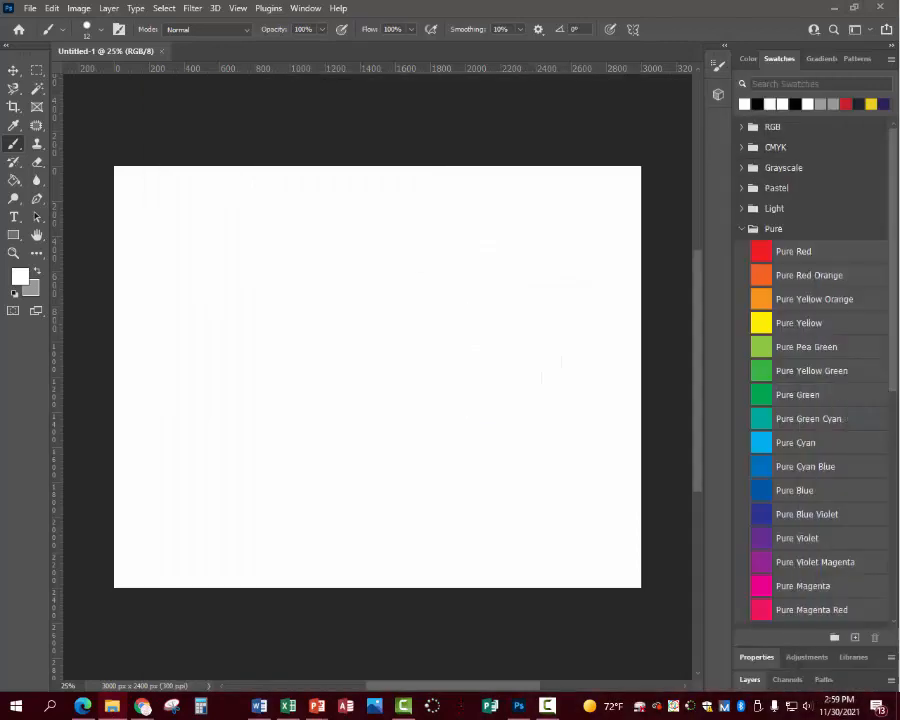
left_click_drag(880, 445, 421, 477)
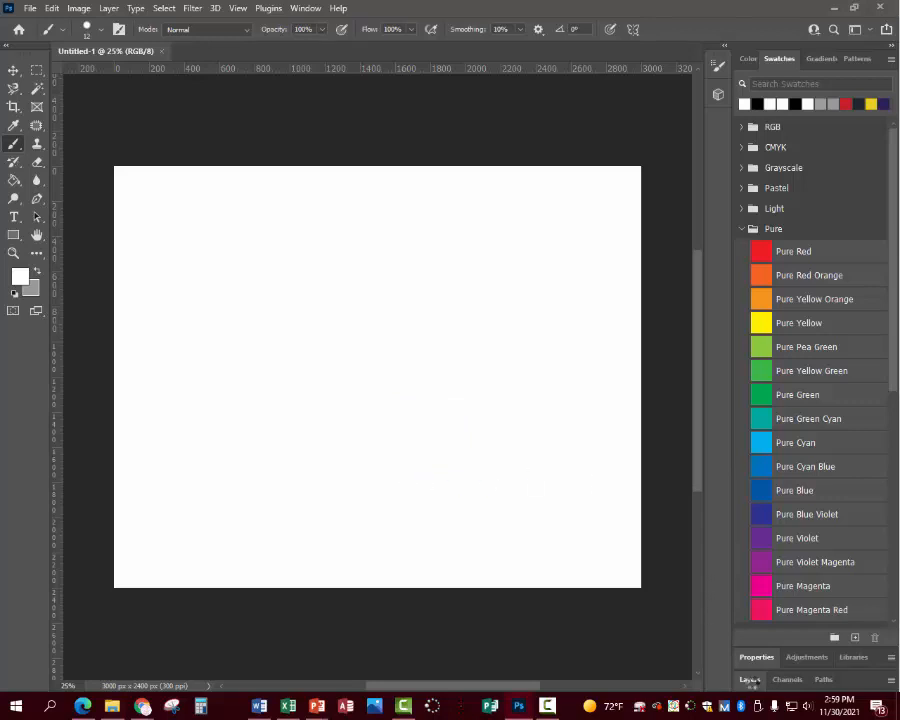
left_click(750, 680)
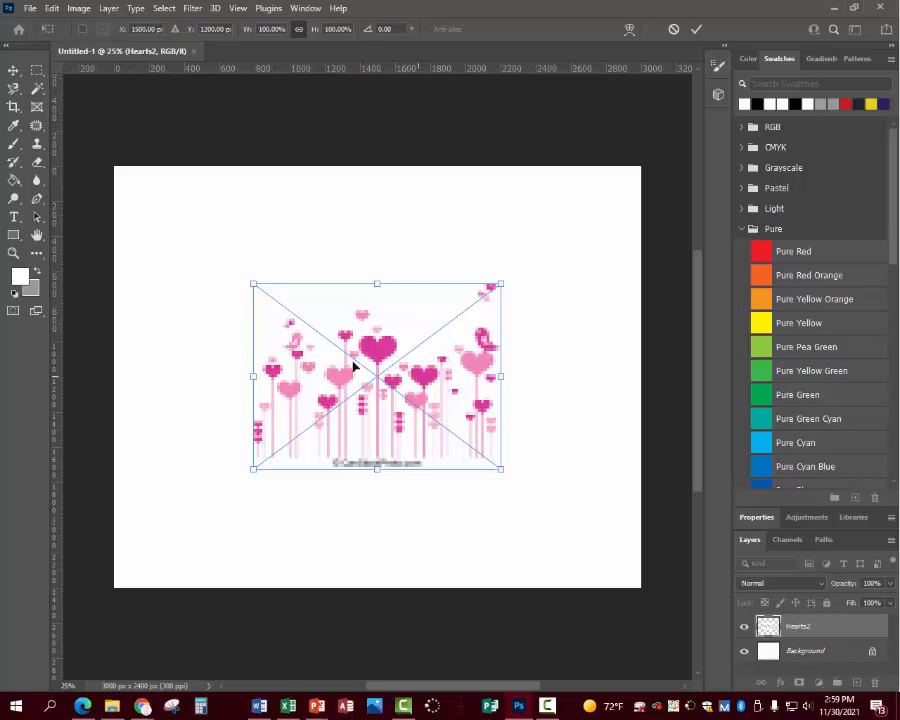
- Scale the placed hearts image to about 213% so it spans the canvas width, place it, and rasterize its layer
left_click_drag(253, 285, 100, 180)
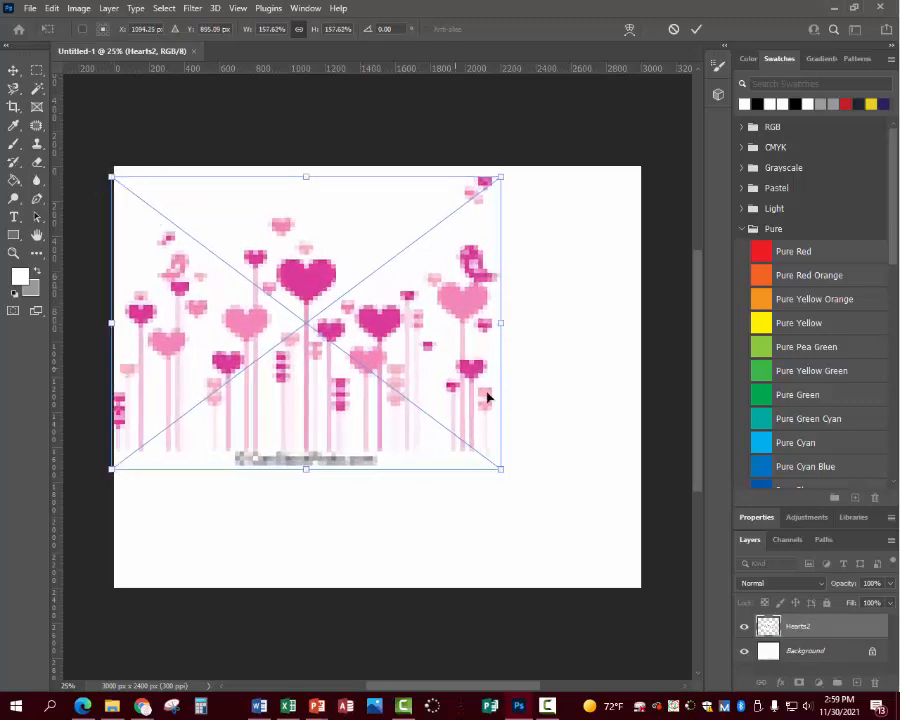
left_click_drag(500, 470, 630, 628)
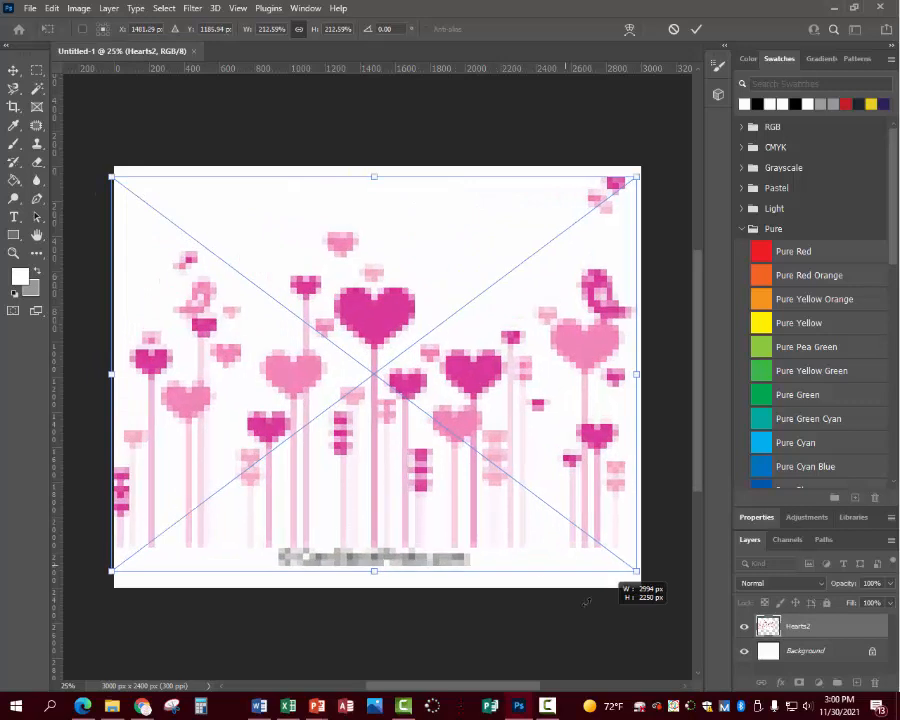
left_click_drag(360, 392, 362, 398)
right_click(384, 407)
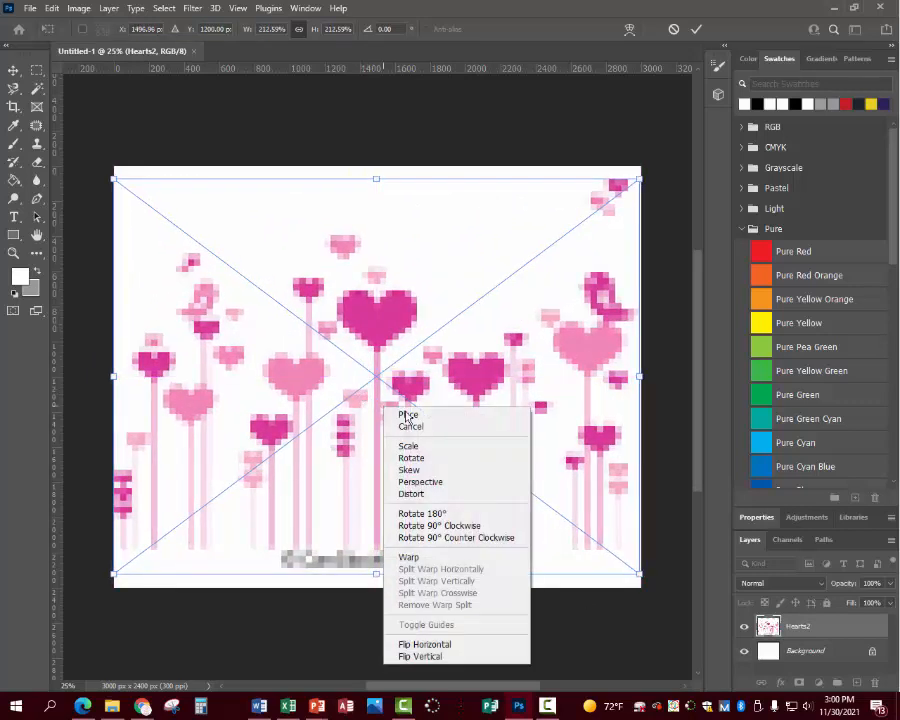
left_click(402, 414)
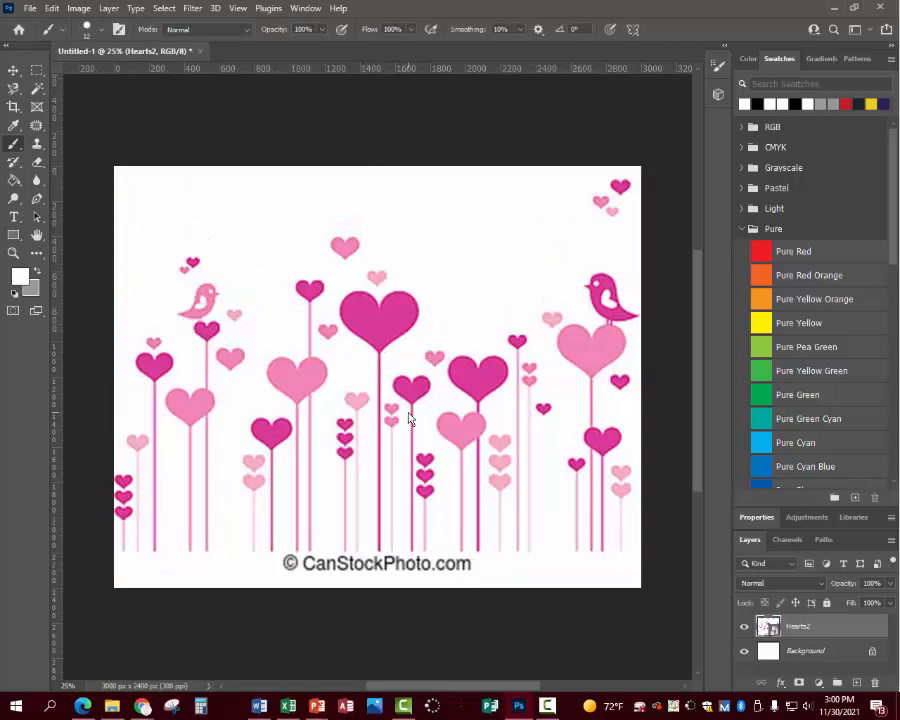
right_click(806, 627)
left_click(748, 278)
- Start saving the document on the computer, choosing the folder Desktop > 2021-2022 > Week 16
left_click(30, 8)
left_click(55, 181)
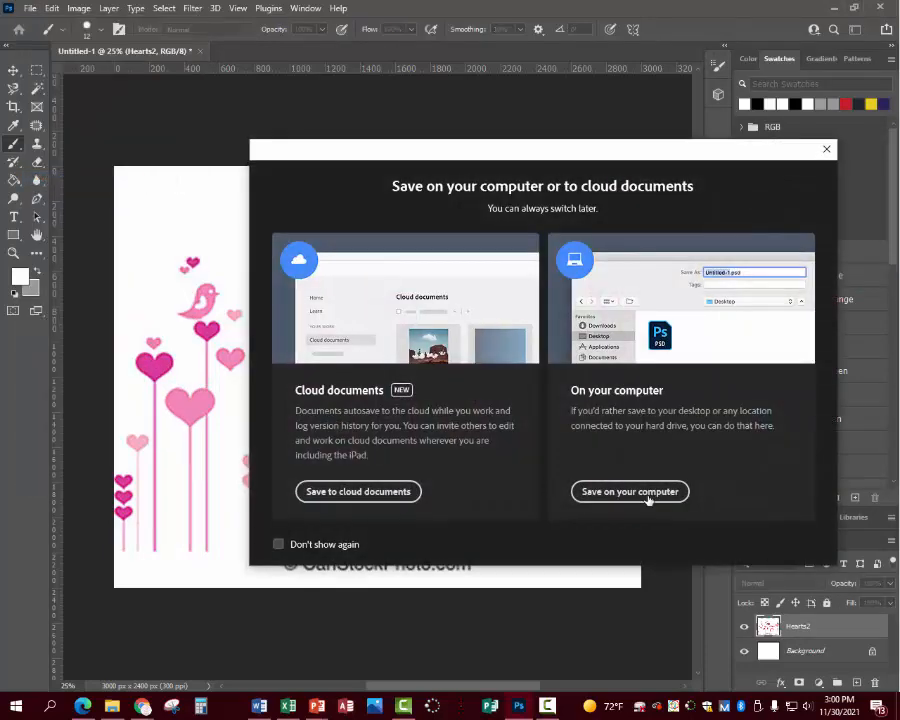
left_click(647, 494)
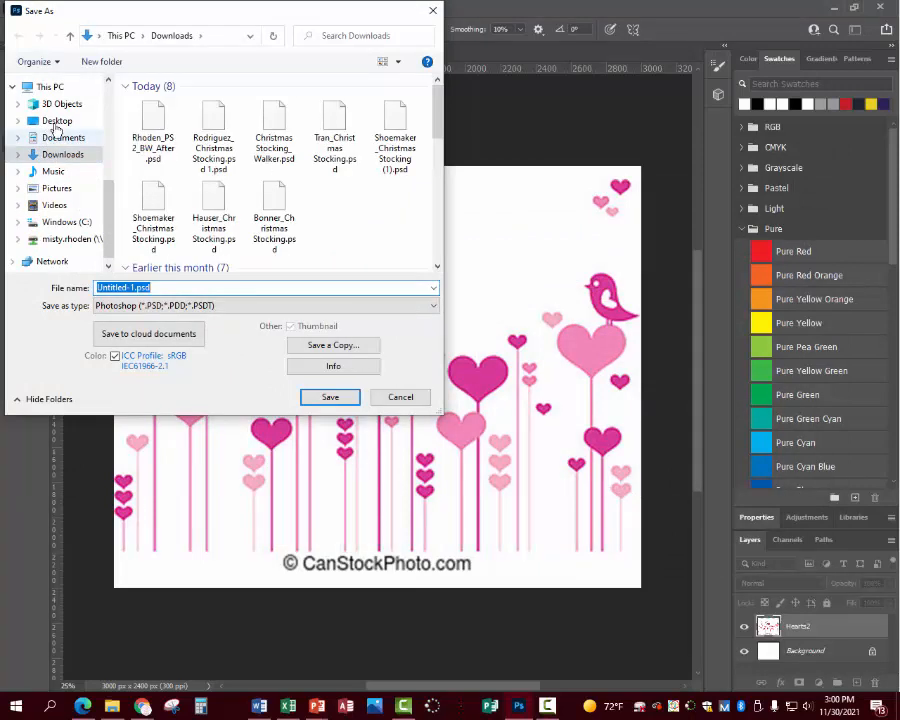
left_click(56, 121)
double_click(170, 125)
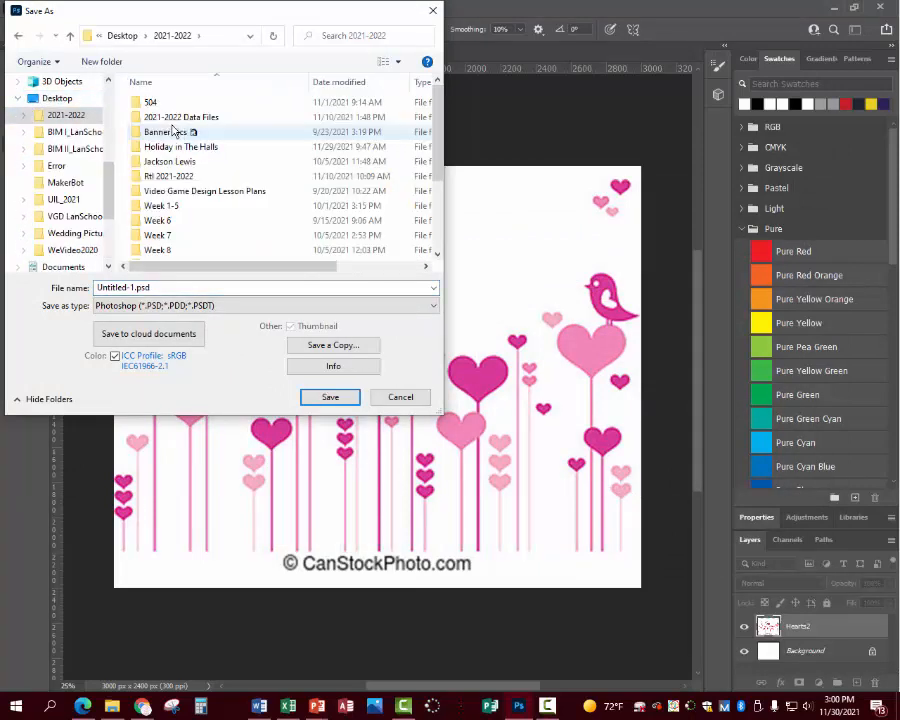
scroll(172, 131, "down", 3)
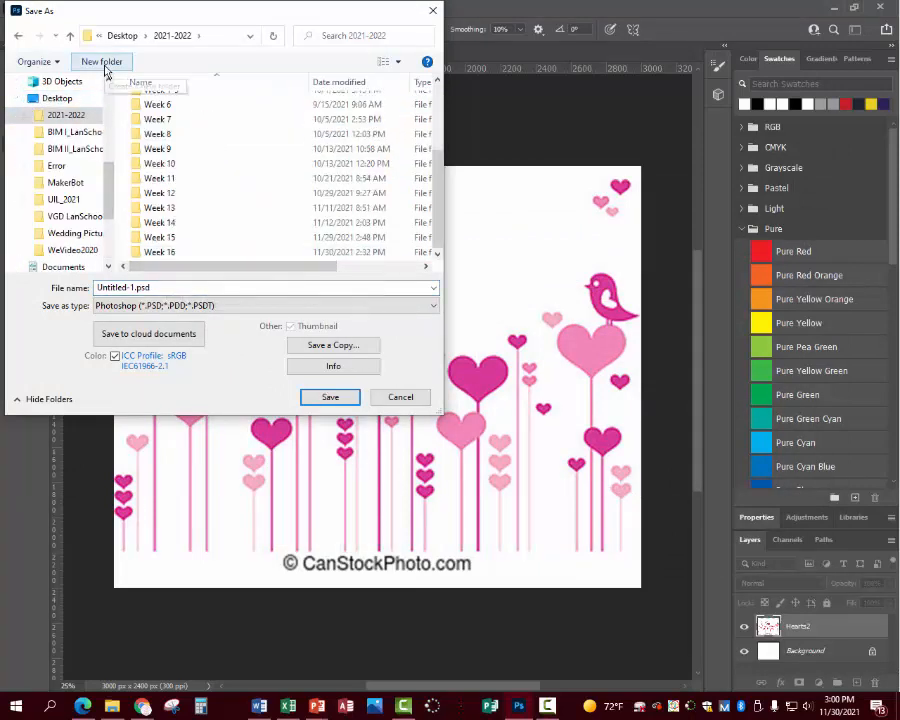
double_click(161, 254)
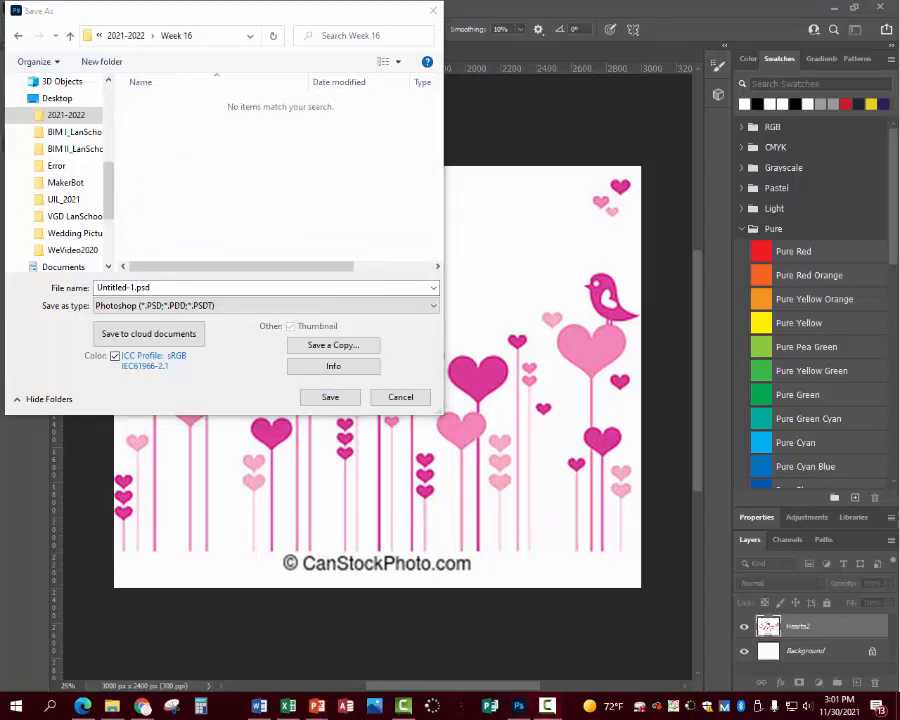
- Name the file with the surname followed by _PSL2_BW_1 and save it as a Photoshop file with maximum compatibility
left_click(171, 287)
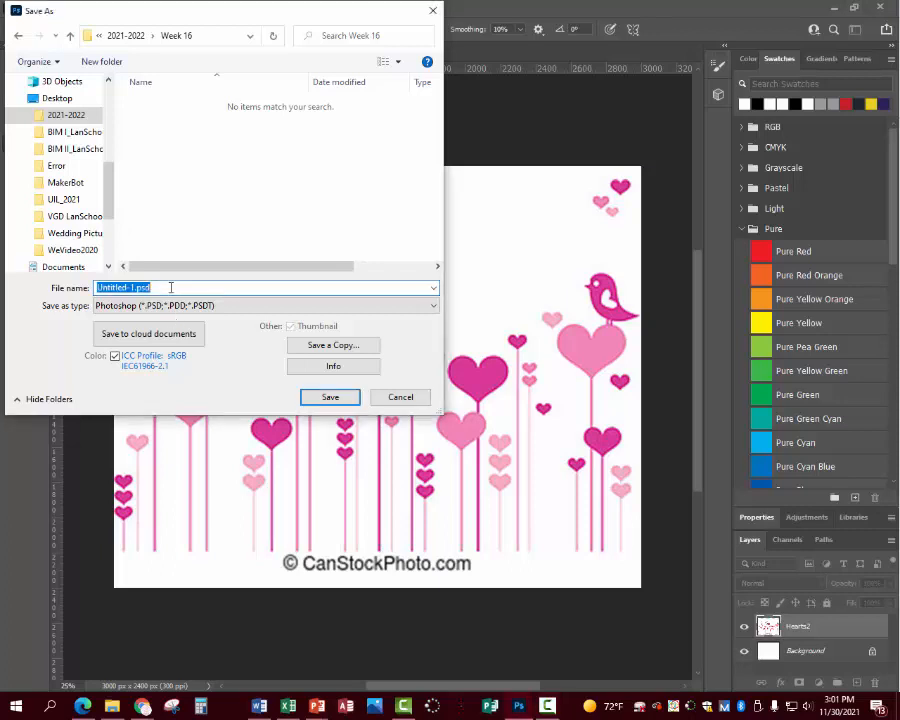
type("RHon")
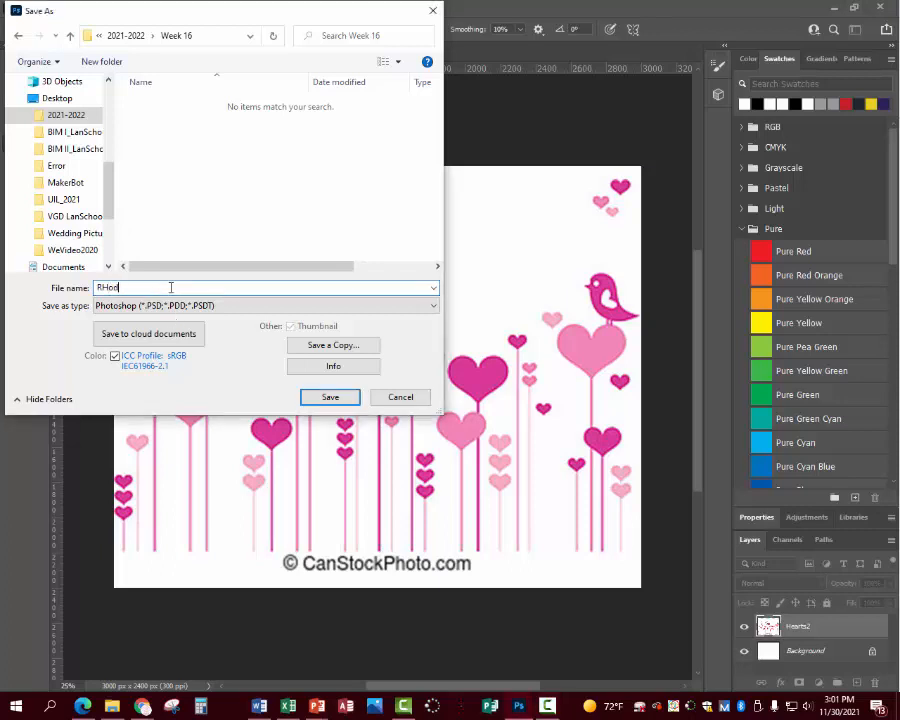
key("BackSpace")
key("BackSpace")
key("BackSpace")
key("BackSpace")
type("hoden_PSL2_BW_1")
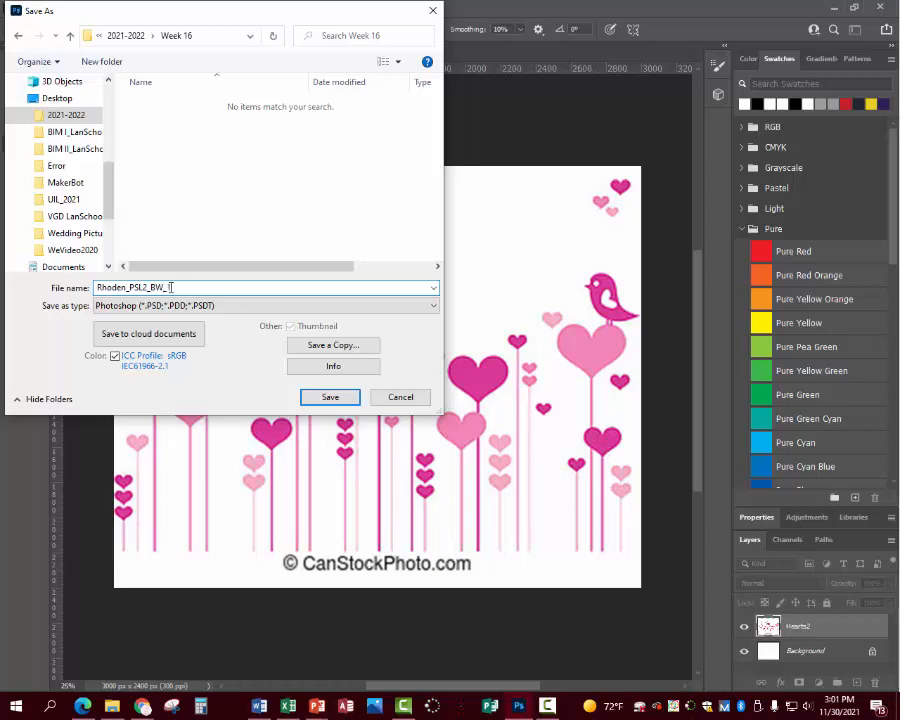
left_click(329, 397)
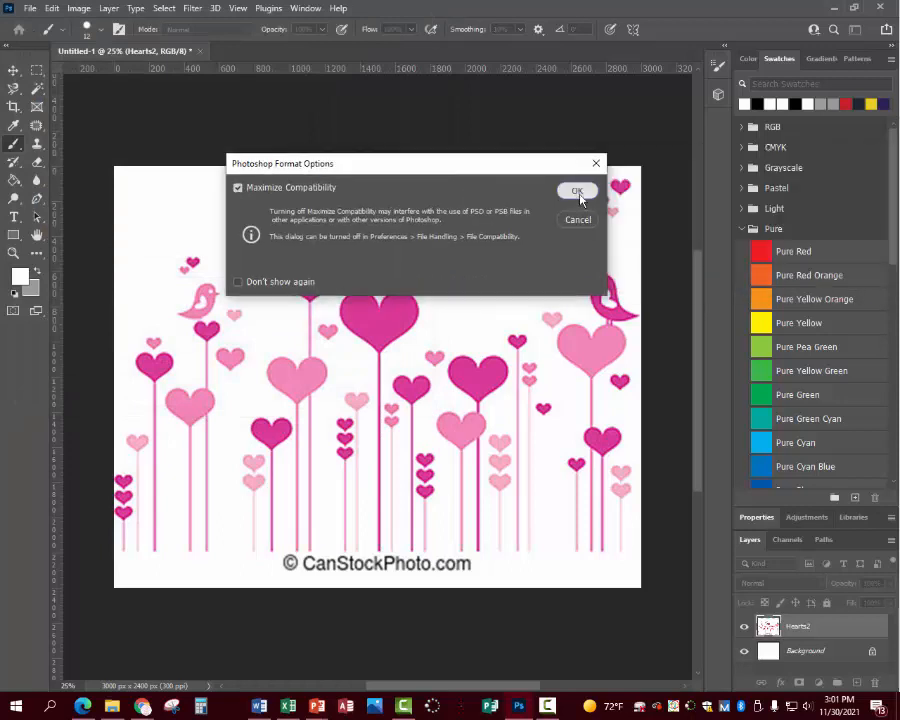
left_click(578, 192)
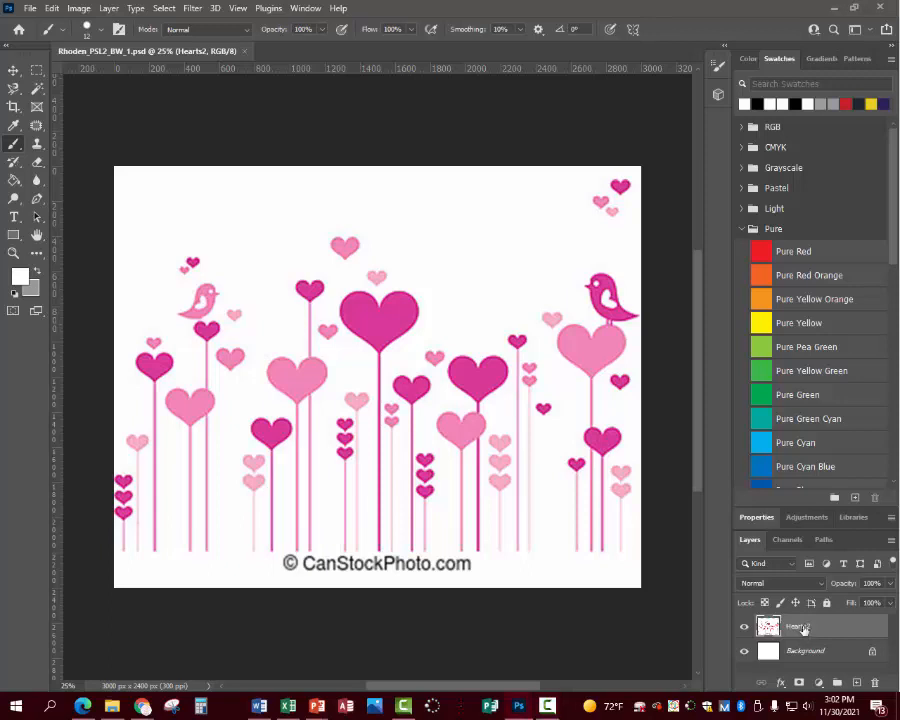
- In Quick Mask mode, add a Black & White adjustment layer above the Hearts2 layer and preview it off and on
key("q")
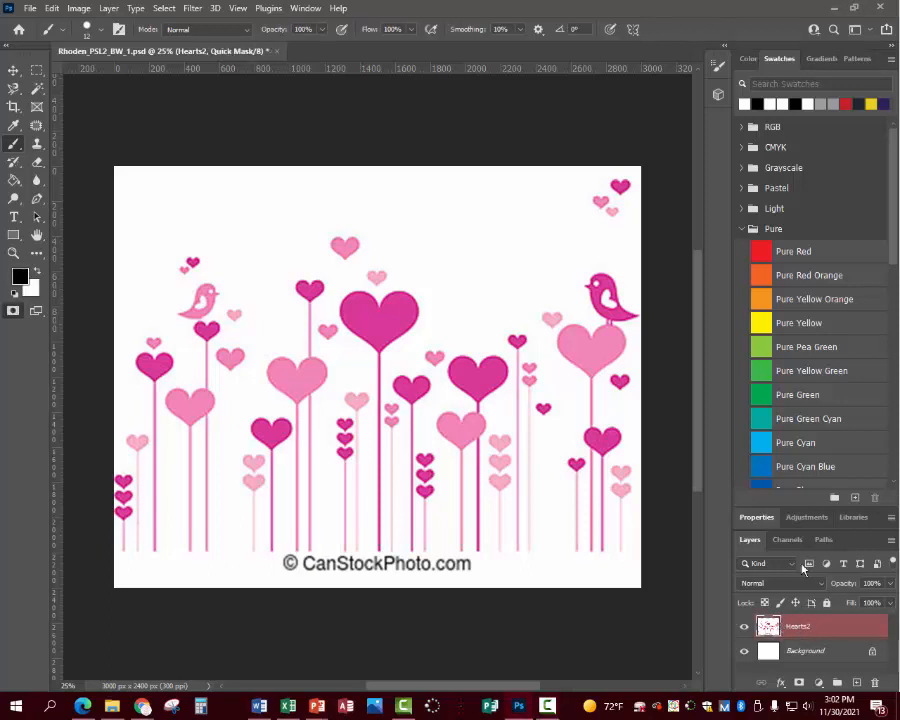
left_click(805, 518)
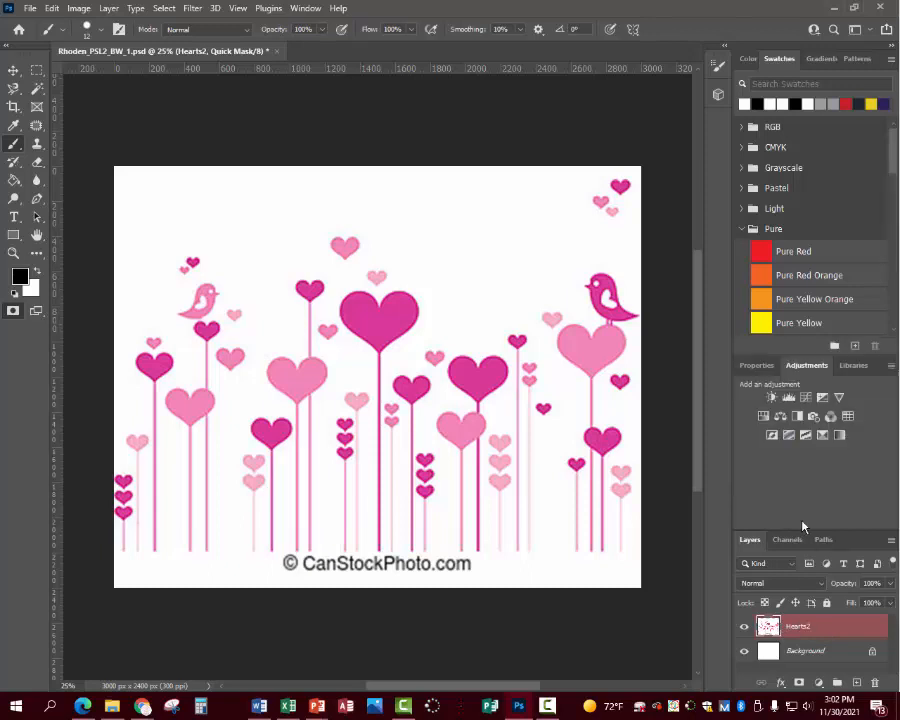
left_click(797, 418)
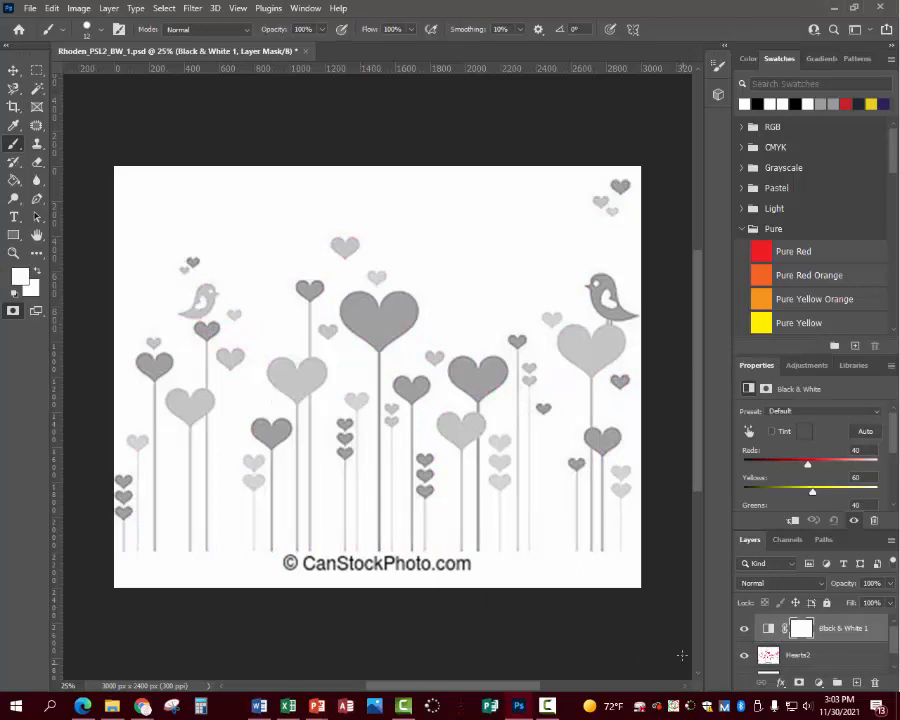
left_click(744, 630)
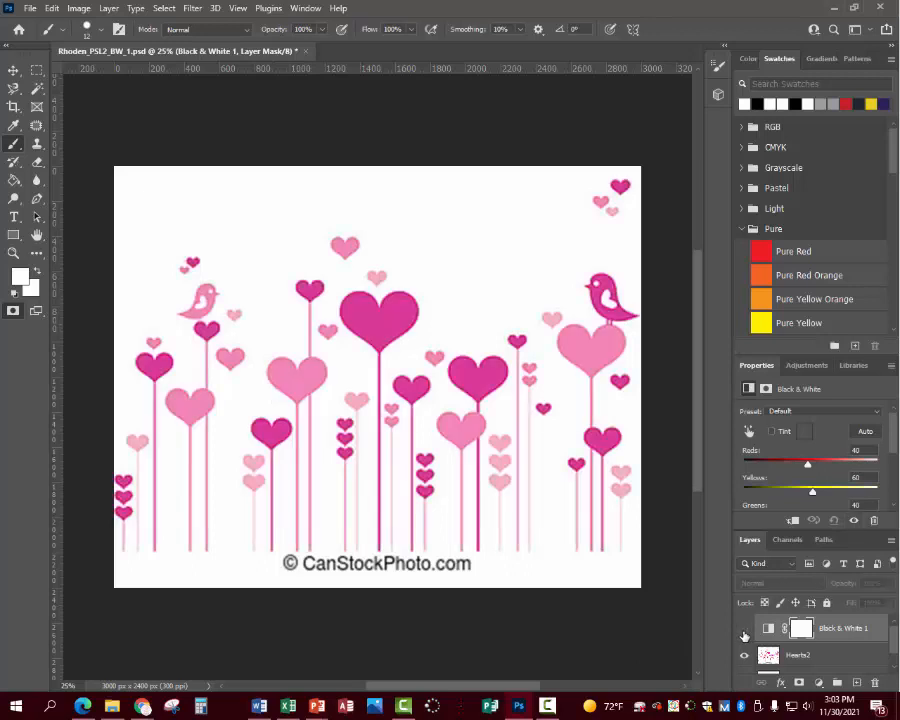
left_click(744, 630)
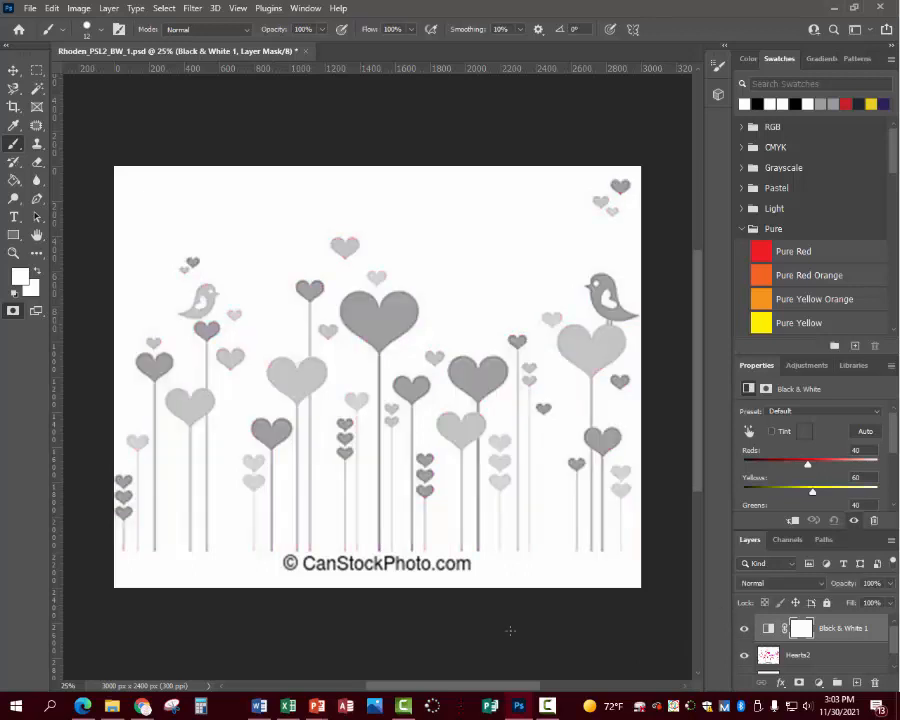
- Select the large central heart together with its stem using the Magic Wand tool
left_click(41, 93)
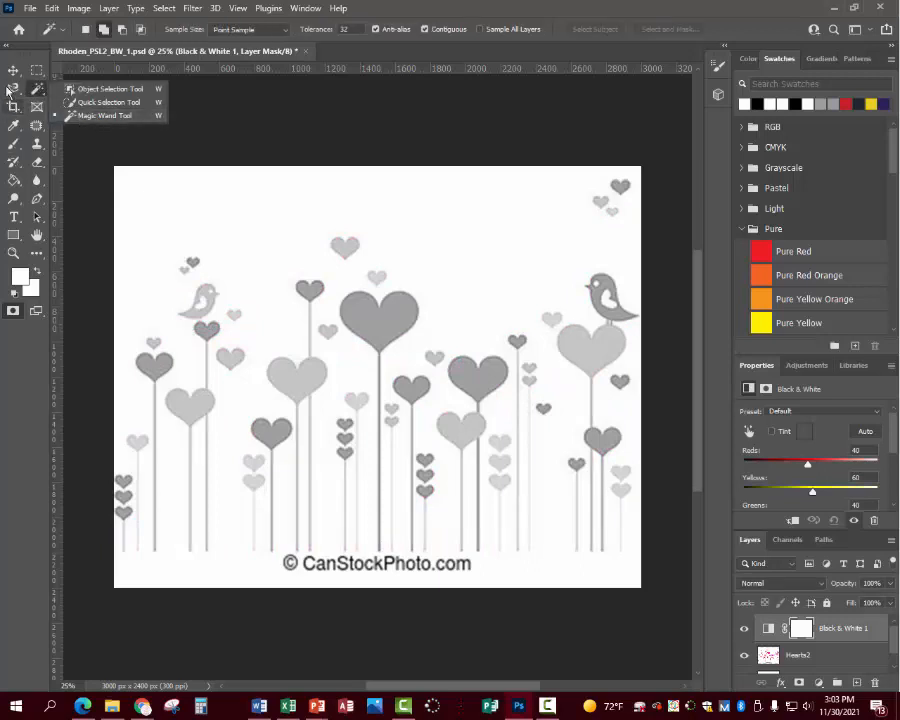
left_click(8, 91)
mouse_move(8, 91)
left_mouse_down()
mouse_move(62, 84)
mouse_move(88, 120)
left_mouse_up()
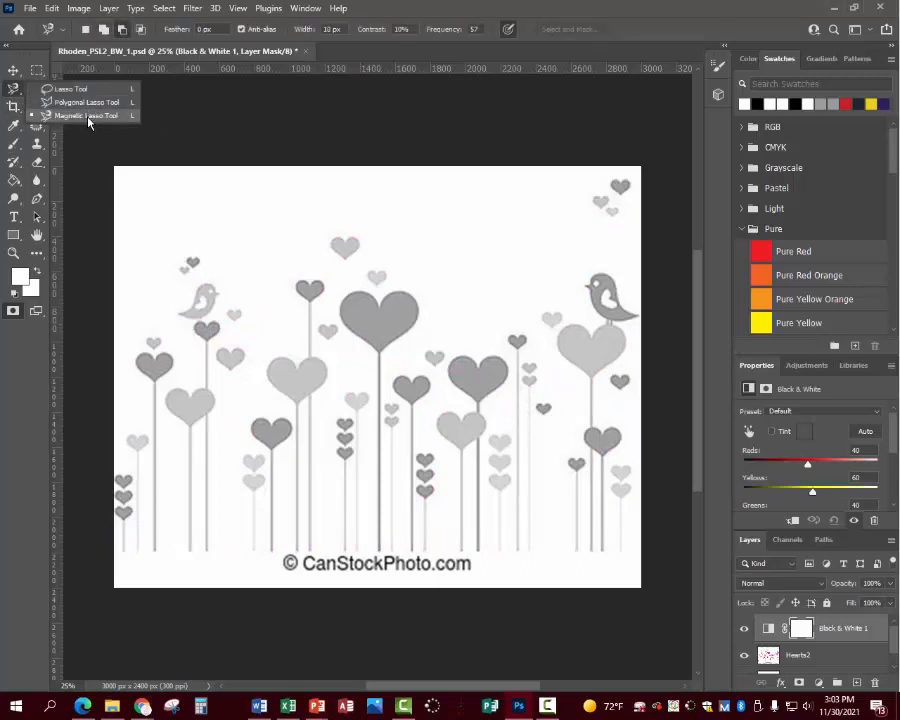
left_click(20, 91)
left_click_drag(41, 91, 107, 128)
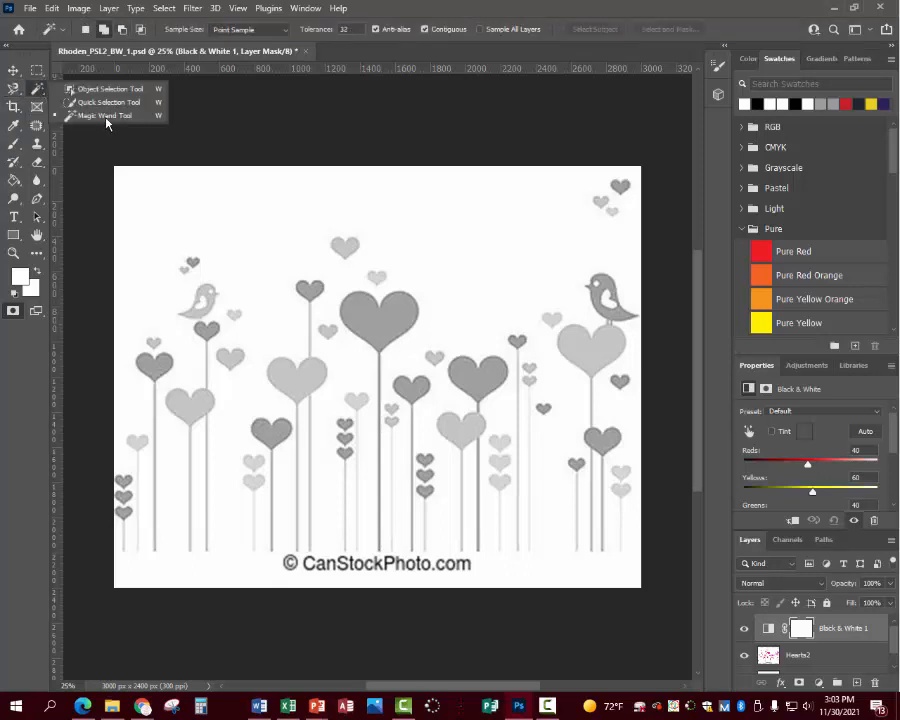
left_click(106, 118)
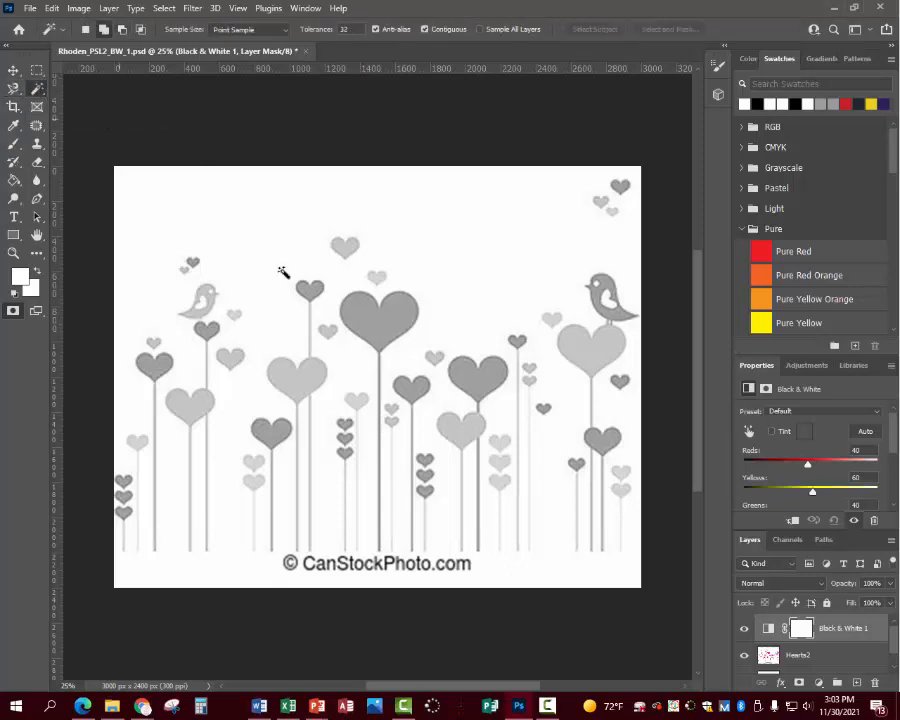
left_click(367, 318)
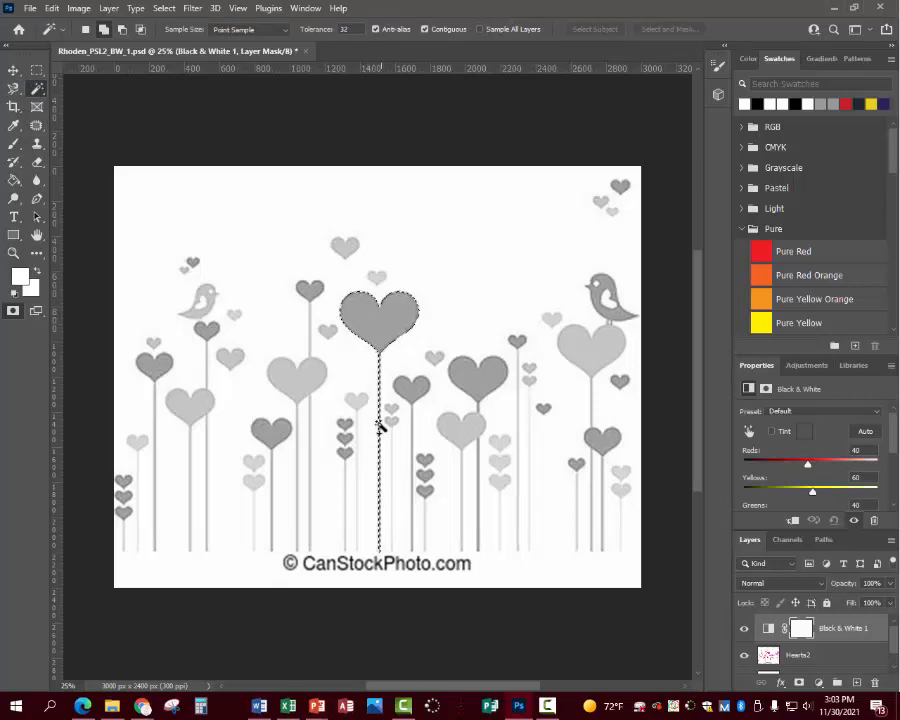
- Try to subtract the stem of the large central heart from the selection
left_click(123, 30)
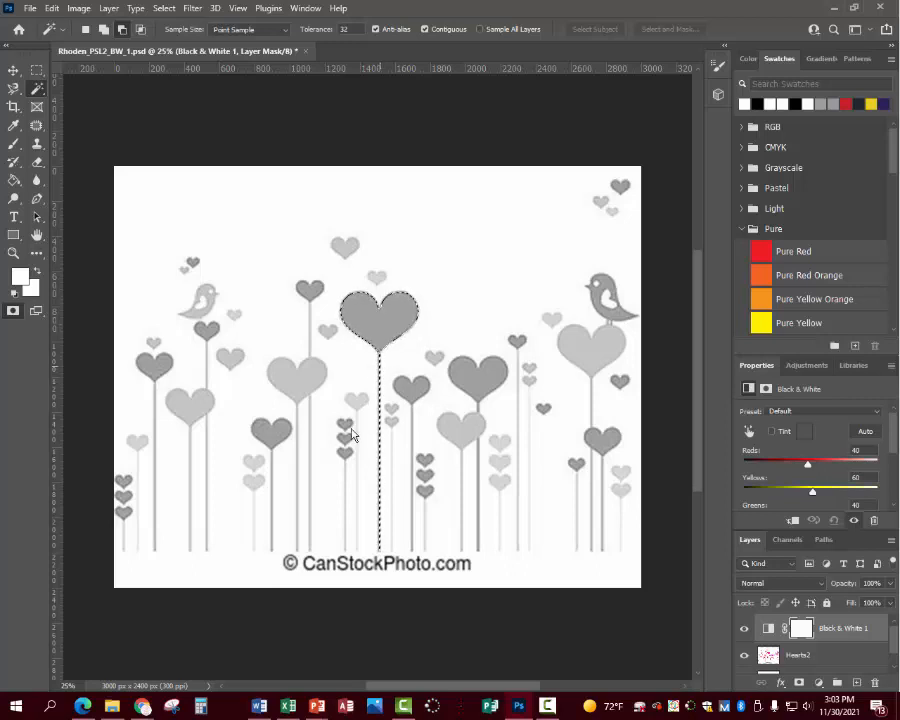
left_click(380, 370)
left_click(410, 264)
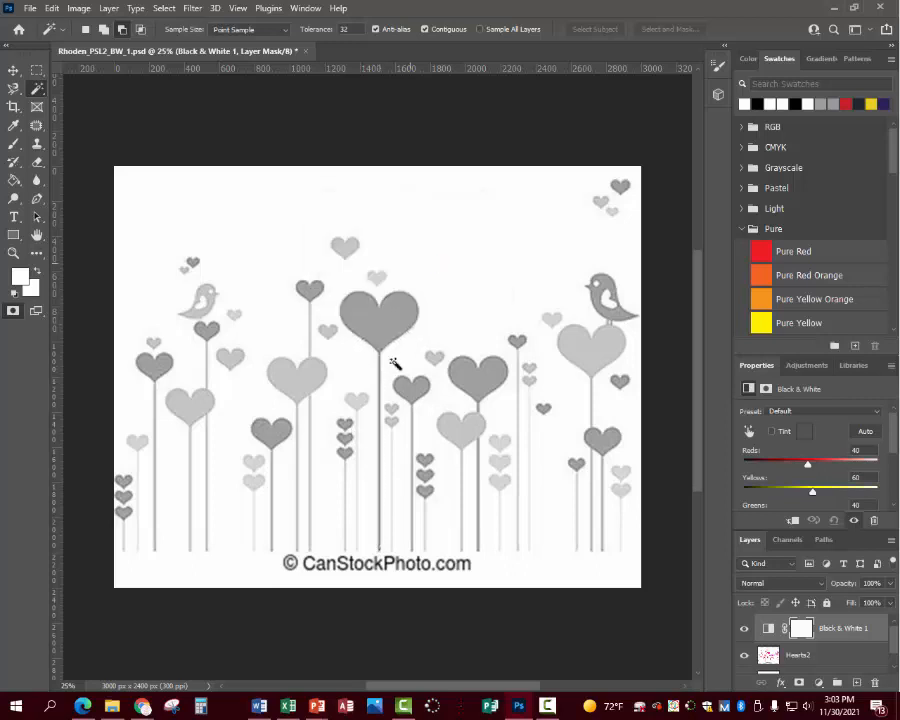
- Reselect the large central heart with the Magic Wand tool in new selection mode
right_click(38, 92)
left_click(118, 117)
left_click(85, 29)
left_click(395, 328)
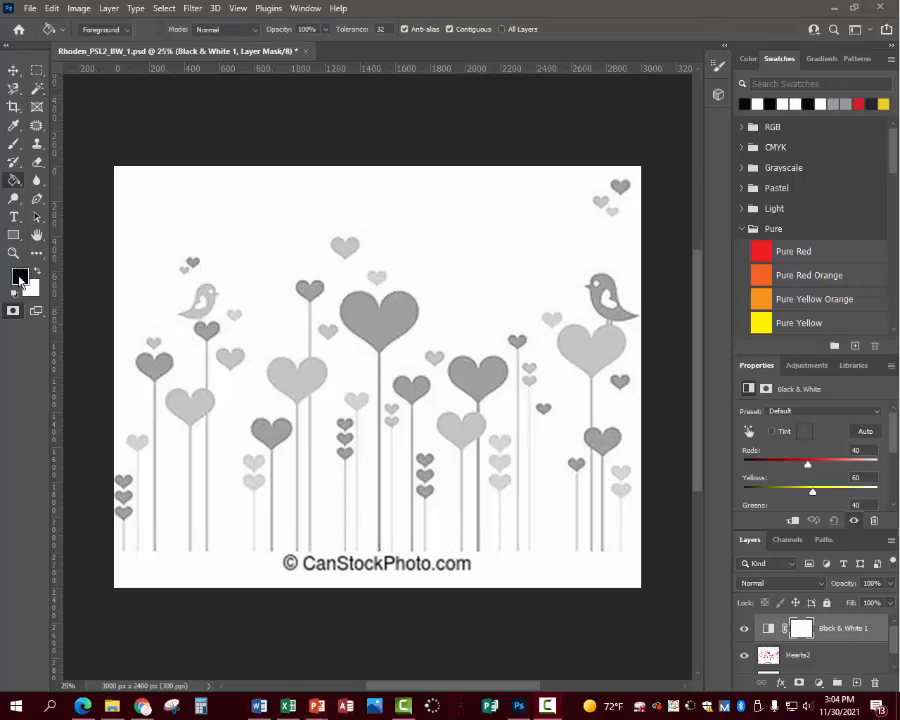
- Keep black as the foreground color and select the large central heart with its stem using the Magic Wand tool
left_click(20, 280)
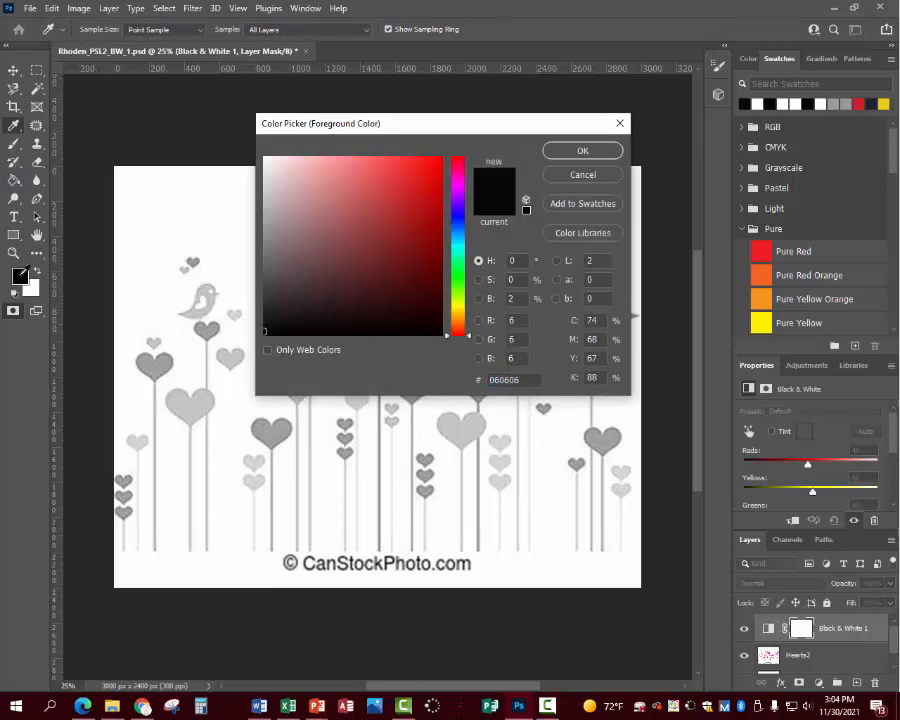
left_click(582, 150)
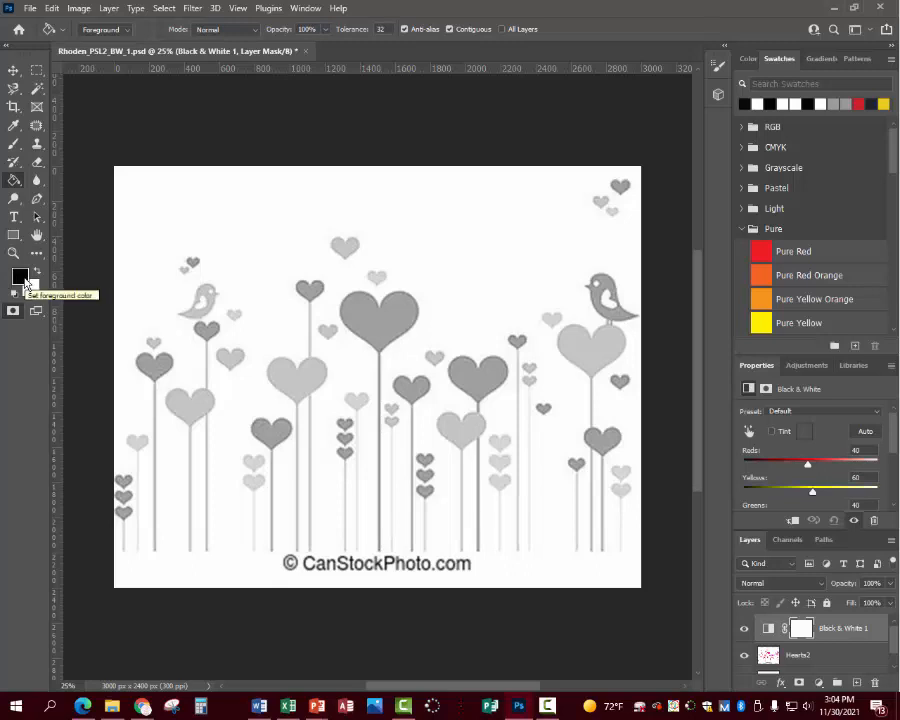
left_click(36, 91)
left_click(385, 314)
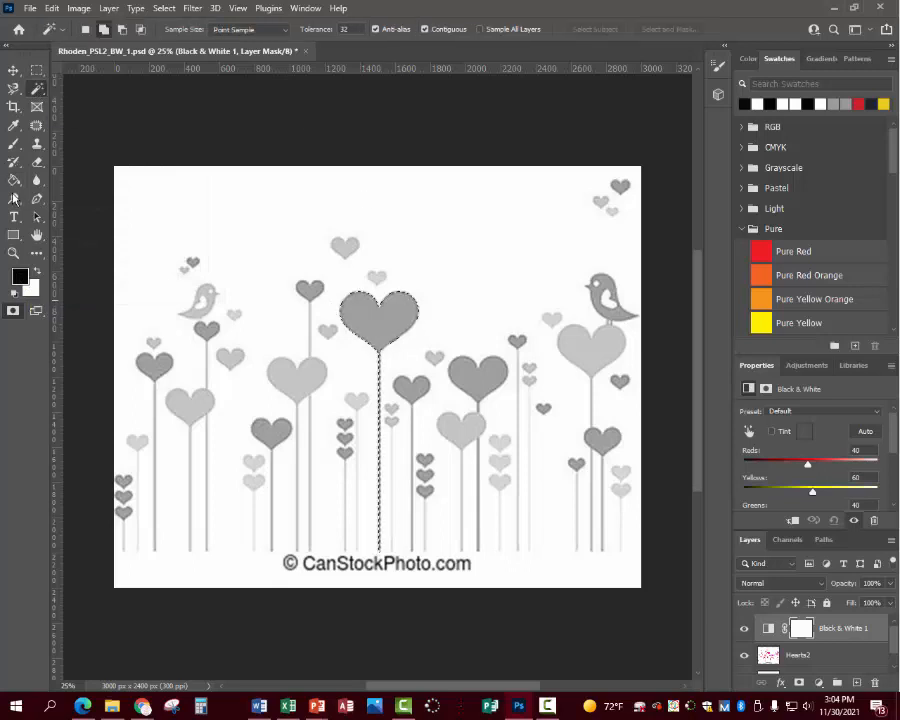
- Fill the selected central heart and stem with black on the Black & White layer mask using the Paint Bucket, and deselect
left_click(14, 180)
left_click(401, 320)
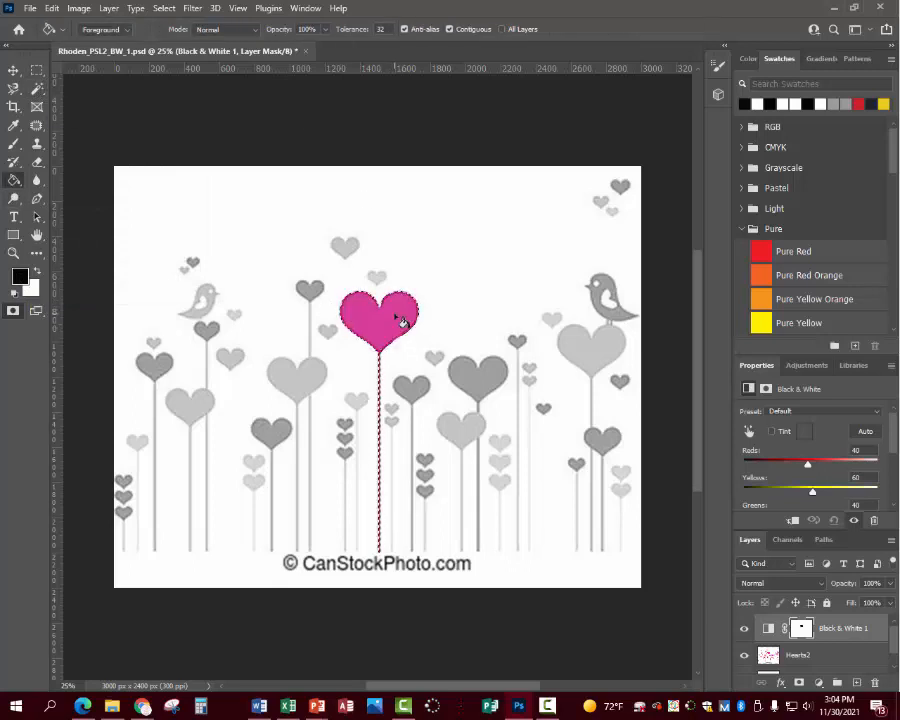
key("ctrl+d")
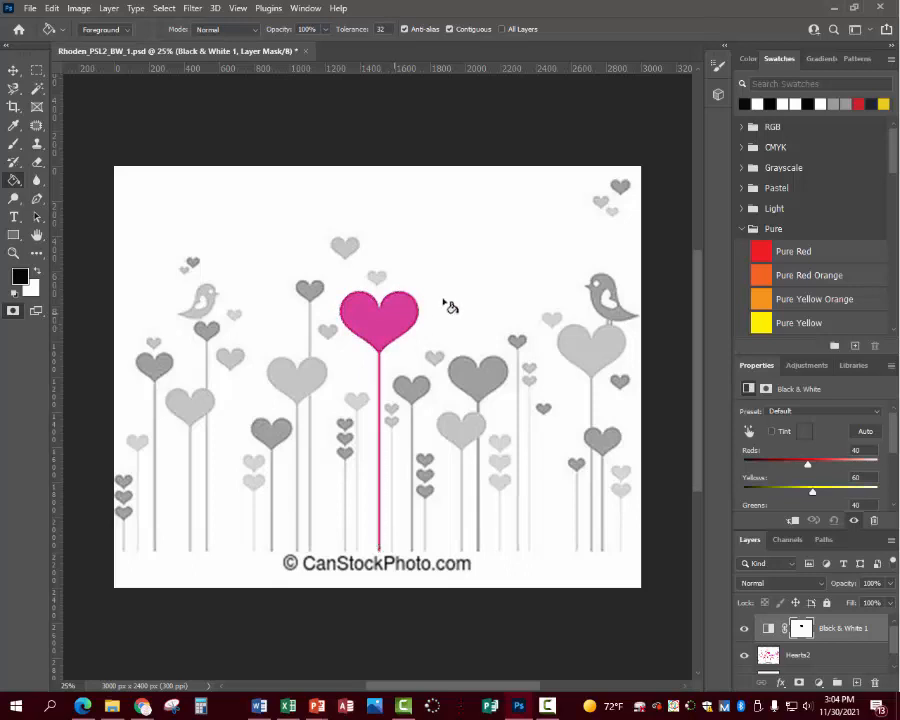
- Select the bird perched on the right-hand heart with the Magic Wand tool
left_click(35, 89)
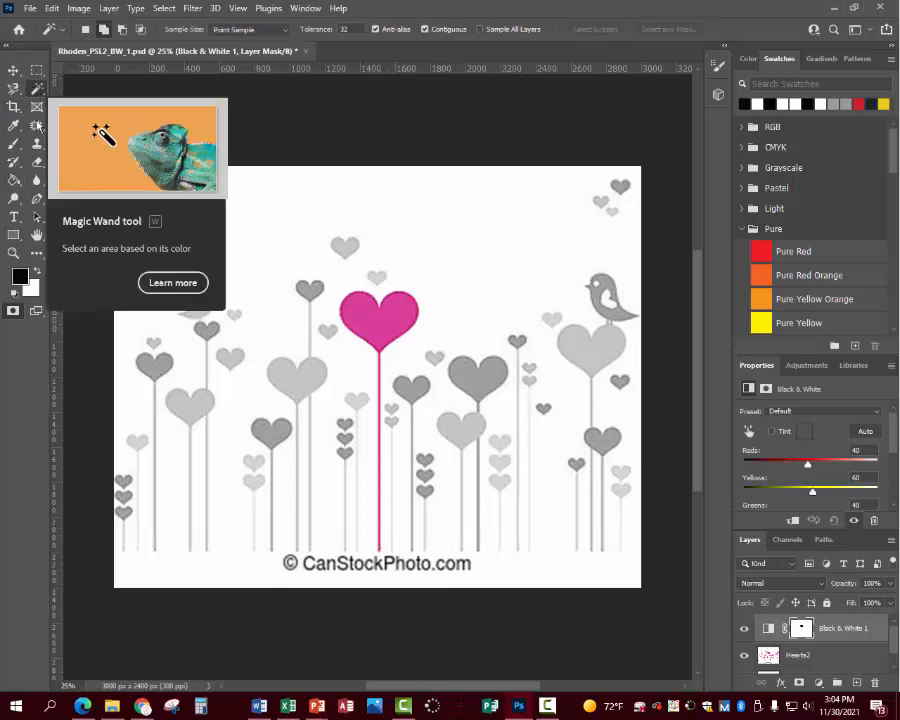
right_click(36, 89)
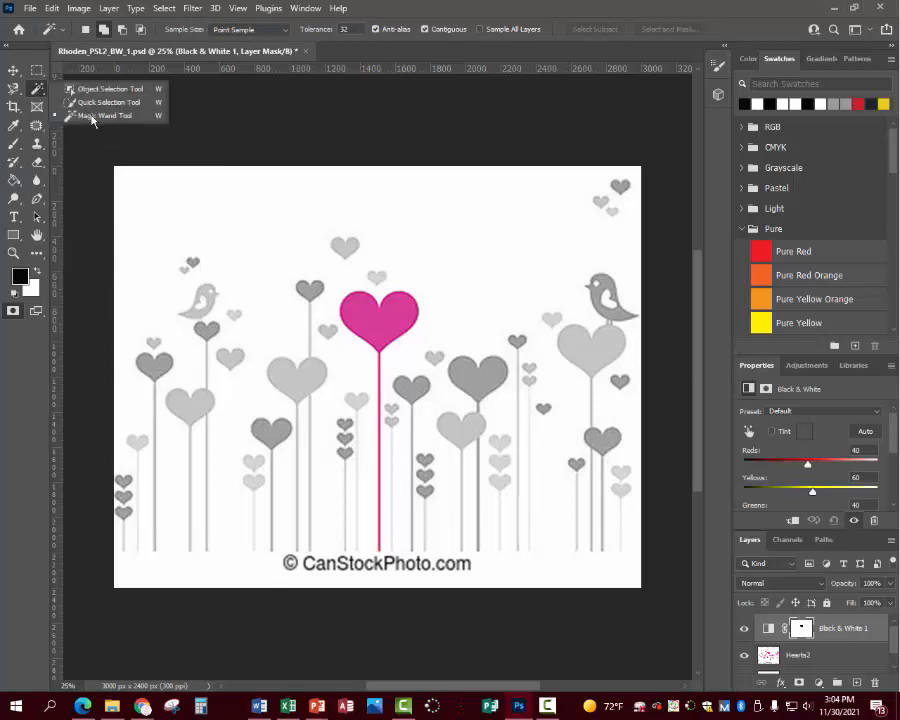
left_click(91, 119)
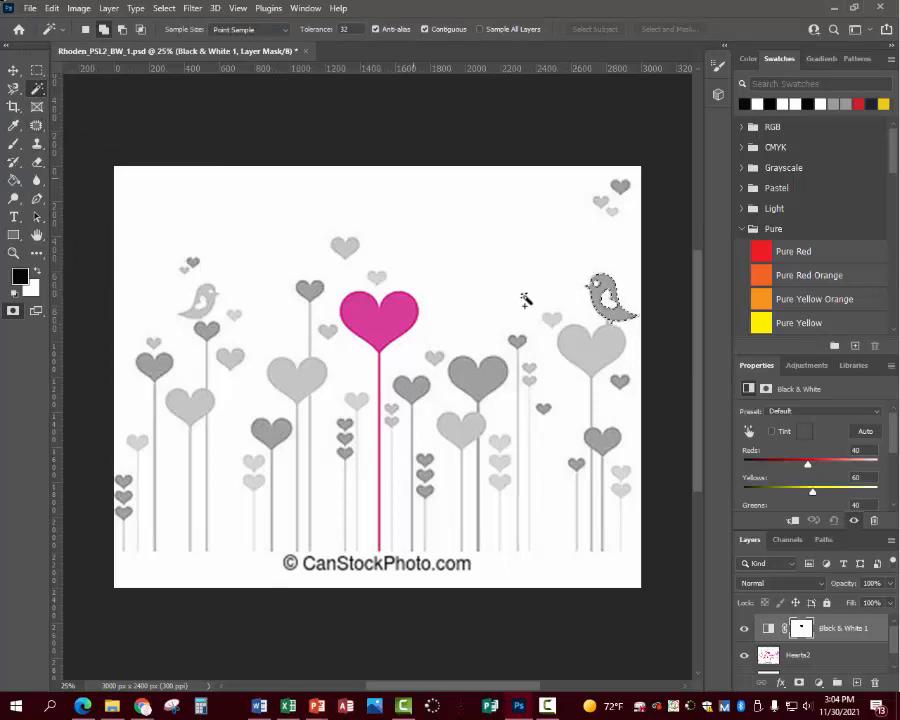
left_click(621, 320)
key("ctrl+d")
left_click(617, 316)
key("ctrl+d")
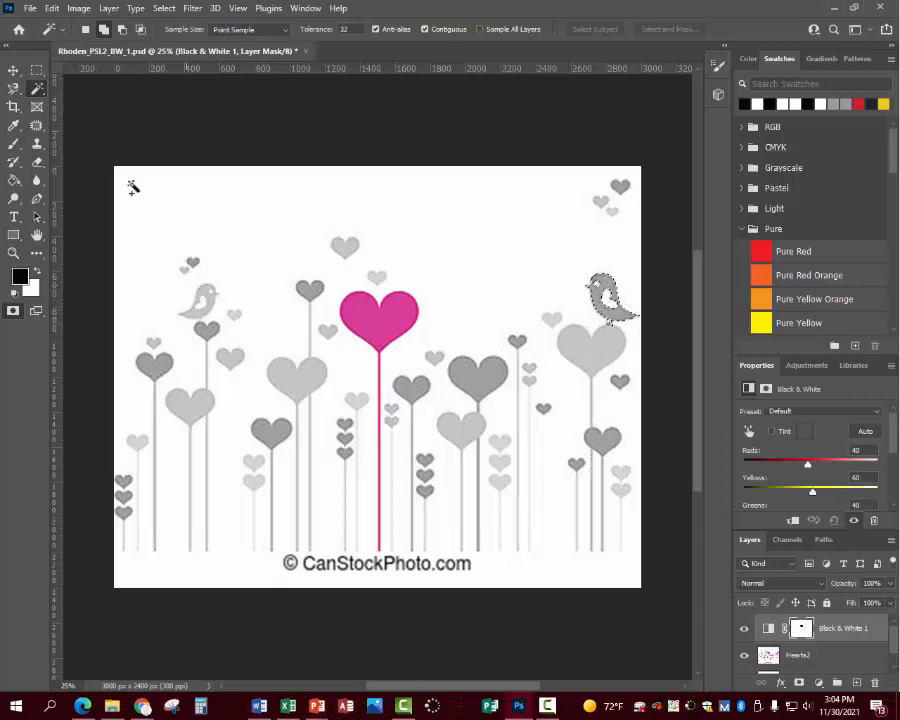
- Fill the selected bird with black on the layer mask to restore its color, and deselect
key("g")
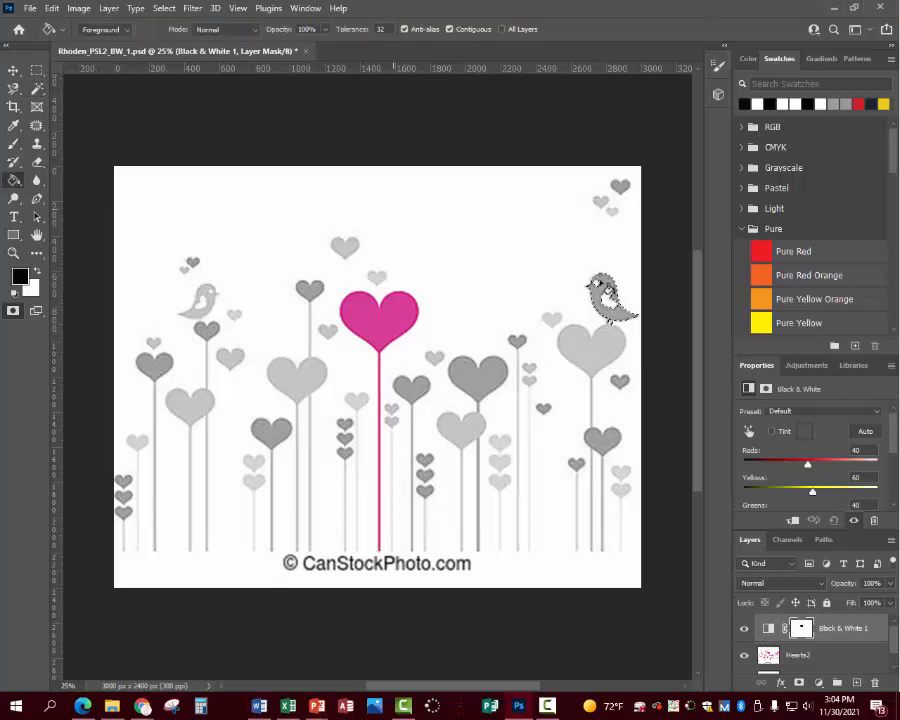
left_click(610, 292)
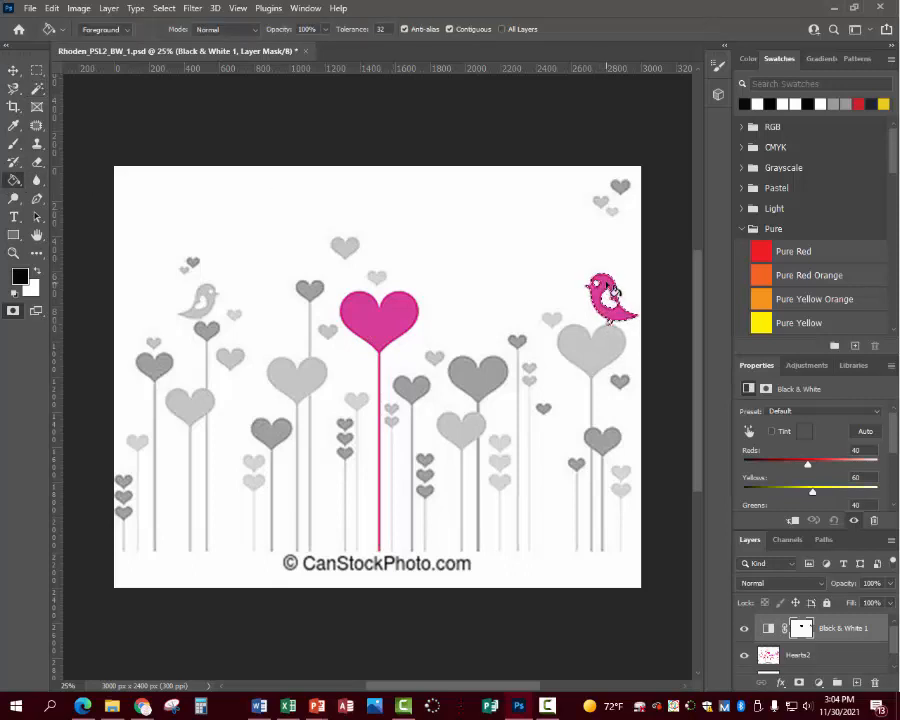
key("ctrl+d")
- Select all three small floating hearts above the pink bird with the Magic Wand tool
left_click(36, 89)
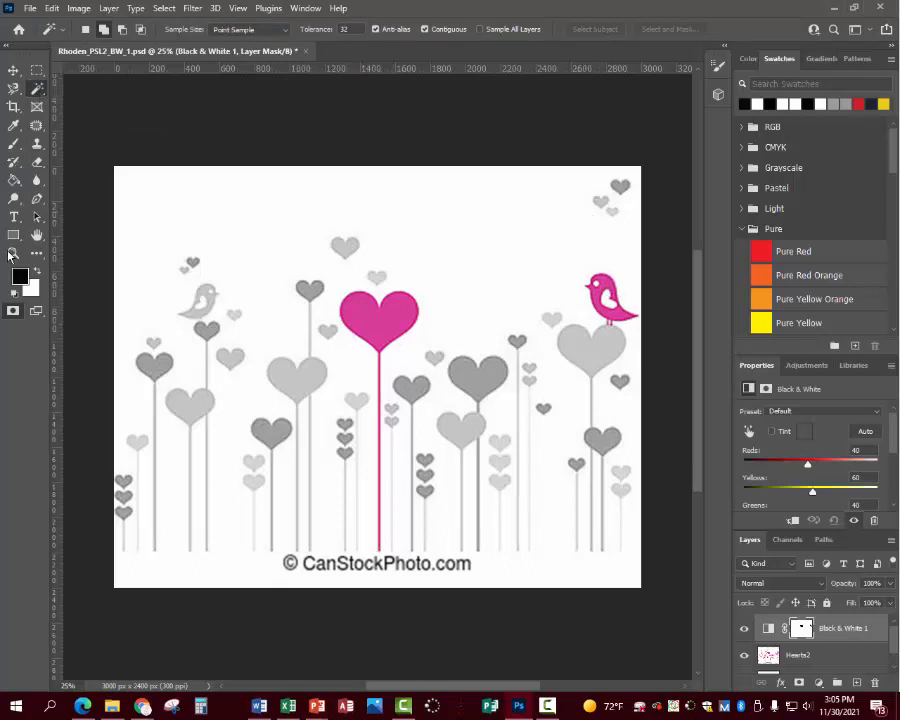
left_click(13, 253)
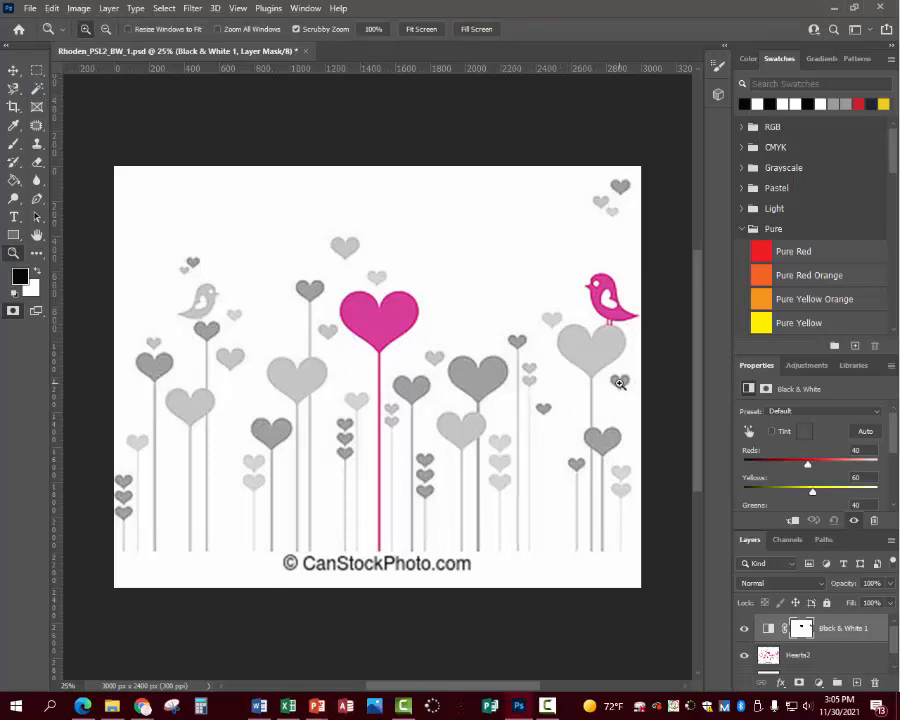
left_click(619, 383)
left_click(619, 383)
left_click(619, 383)
scroll(619, 383, "up", 5)
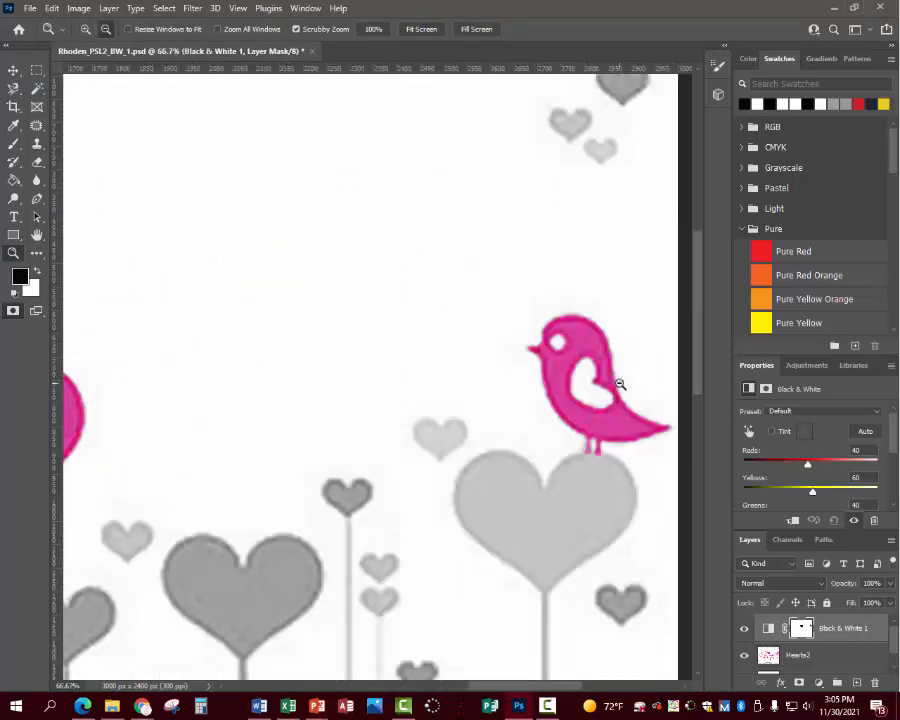
left_click(14, 181)
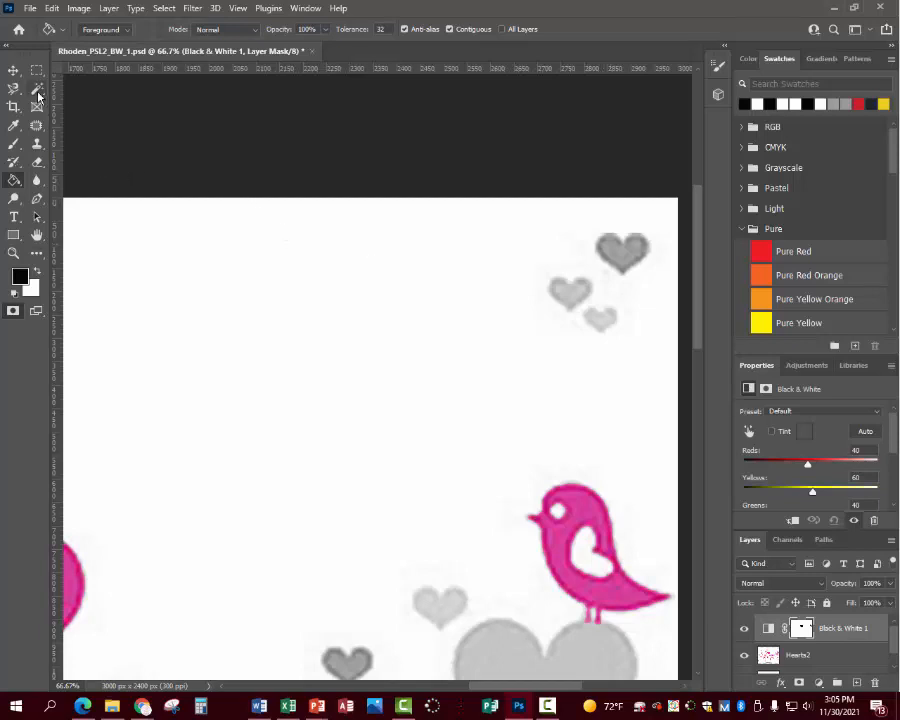
mouse_move(38, 96)
left_mouse_down()
mouse_move(116, 86)
mouse_move(90, 86)
left_mouse_up()
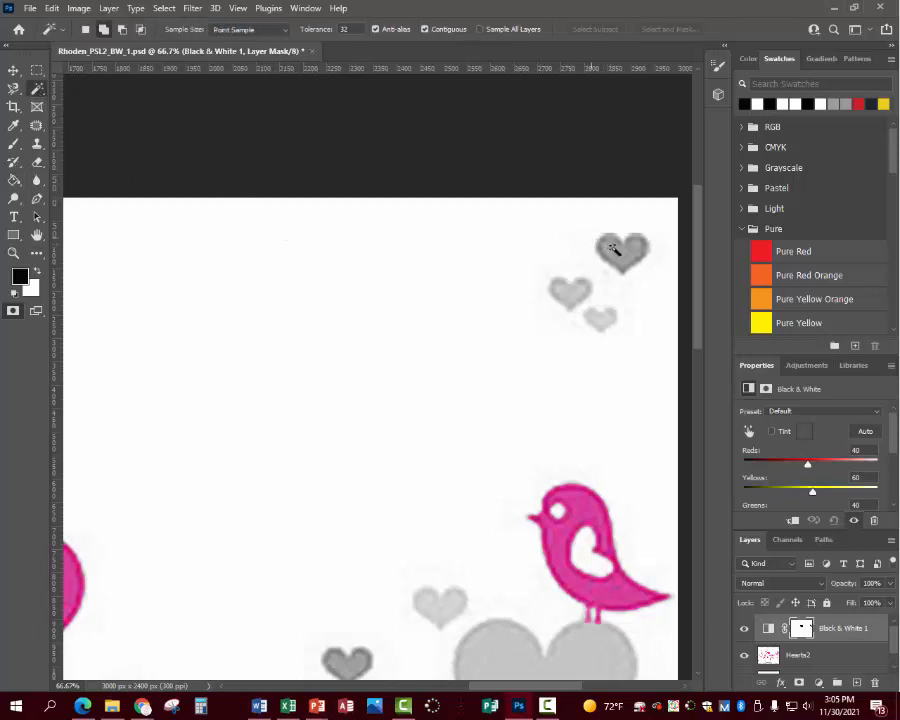
left_click(613, 249)
left_click(577, 293, "shift")
left_click(599, 321, "shift")
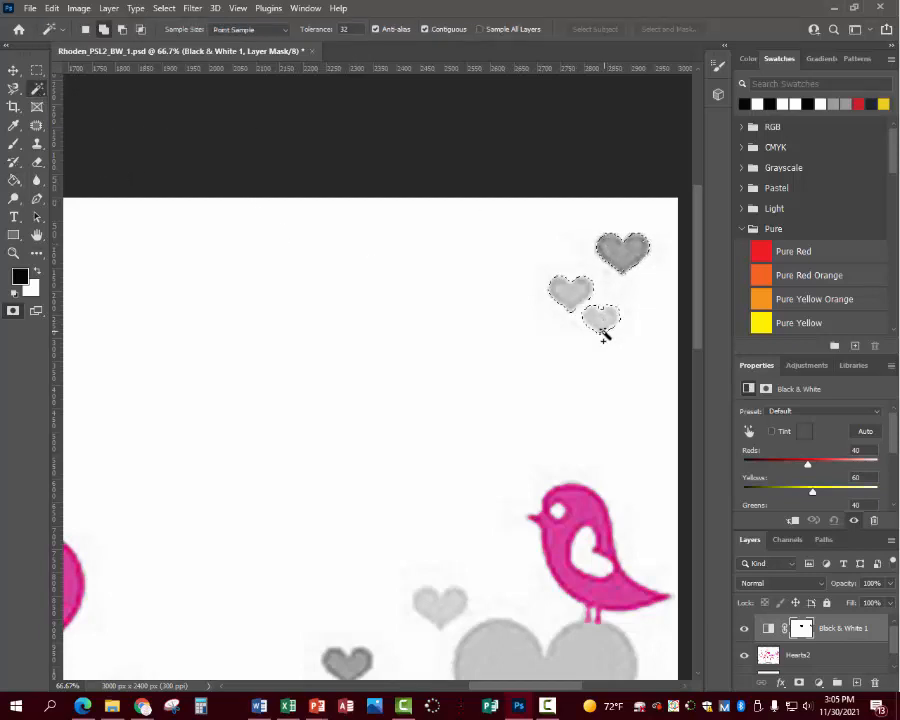
- Bring back the color of the three selected small hearts by applying black to the layer mask, and deselect
left_click(13, 145)
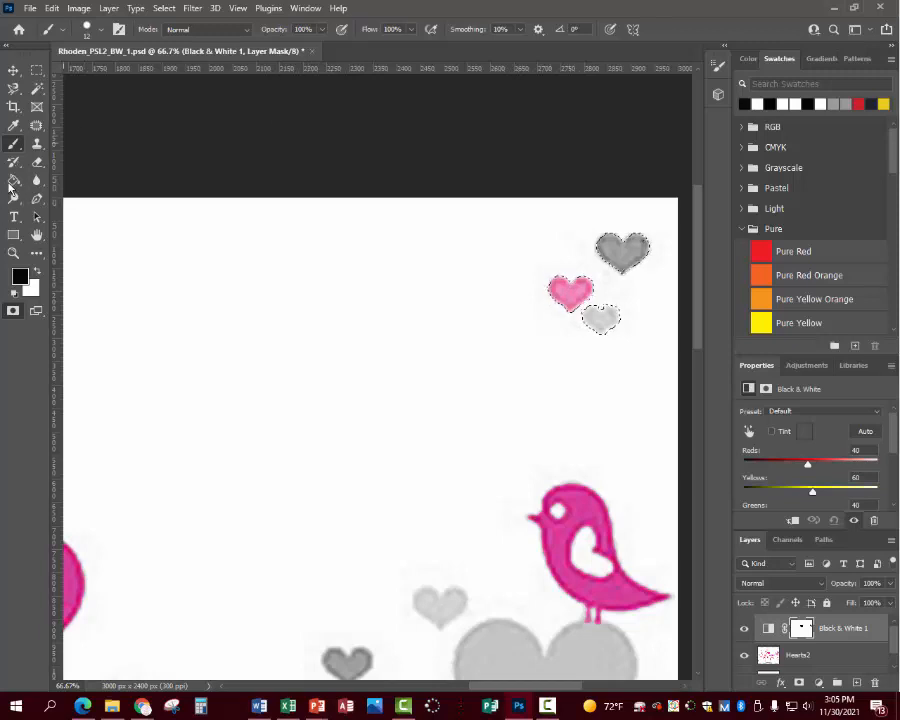
key("g")
left_click(606, 320)
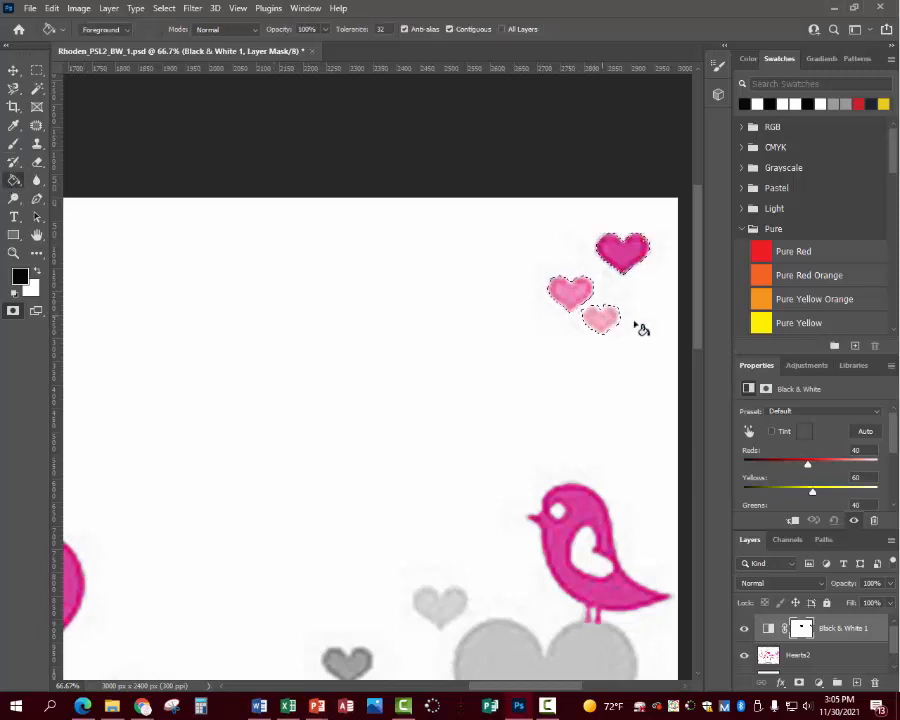
key("ctrl+d")
- Switch the foreground color to white and brush over the pink spill above the left lobe of the uppermost small heart on the mask
left_click(12, 254)
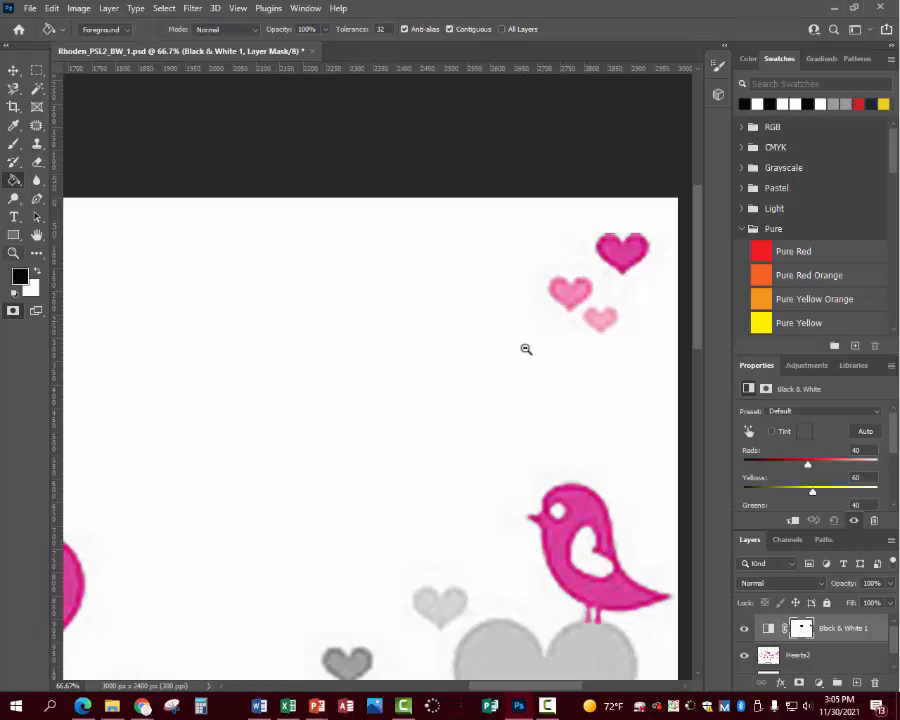
left_click(607, 345)
left_click(608, 345)
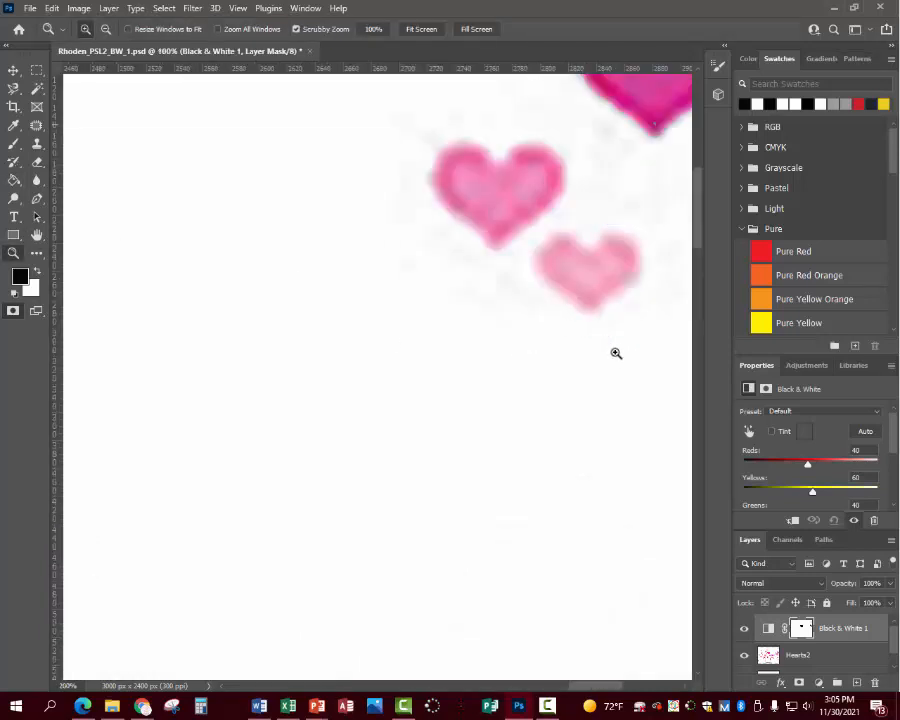
left_click(615, 355)
scroll(612, 358, "up", 2)
scroll(612, 358, "up", 3)
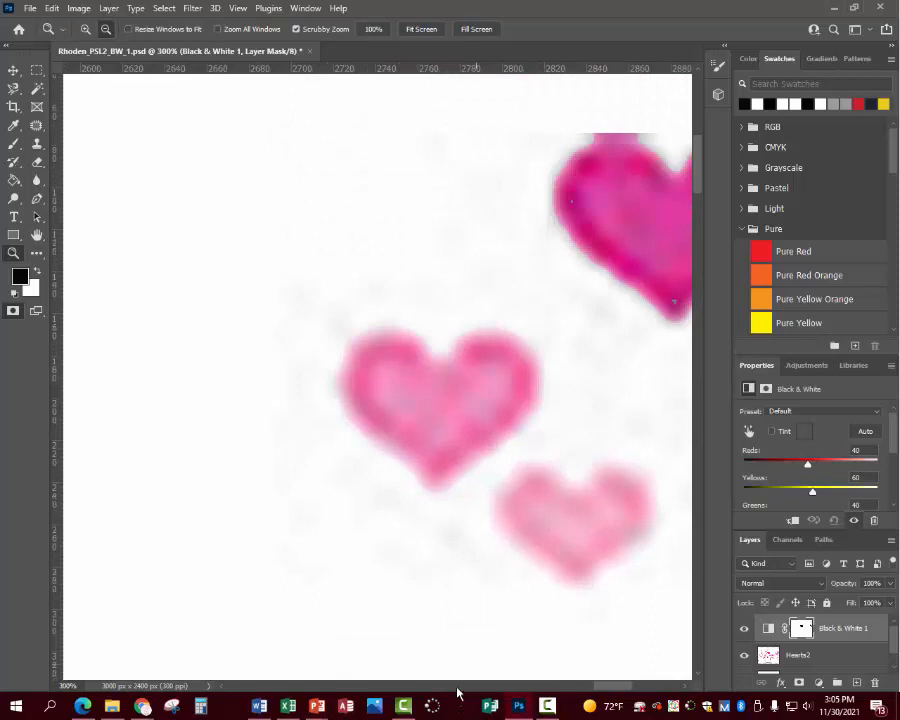
left_click_drag(624, 688, 655, 688)
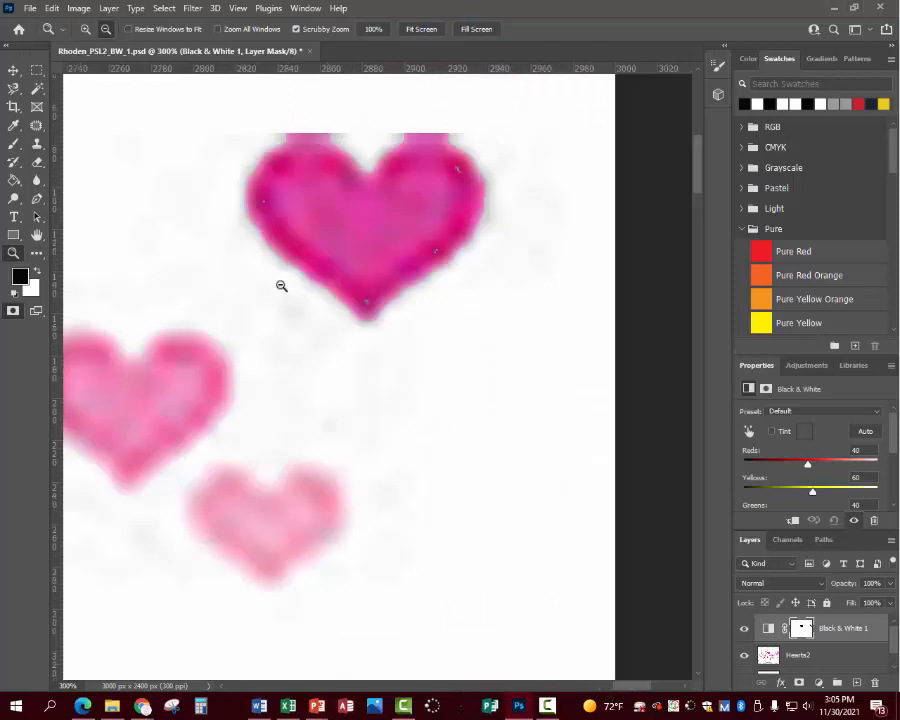
left_click(14, 145)
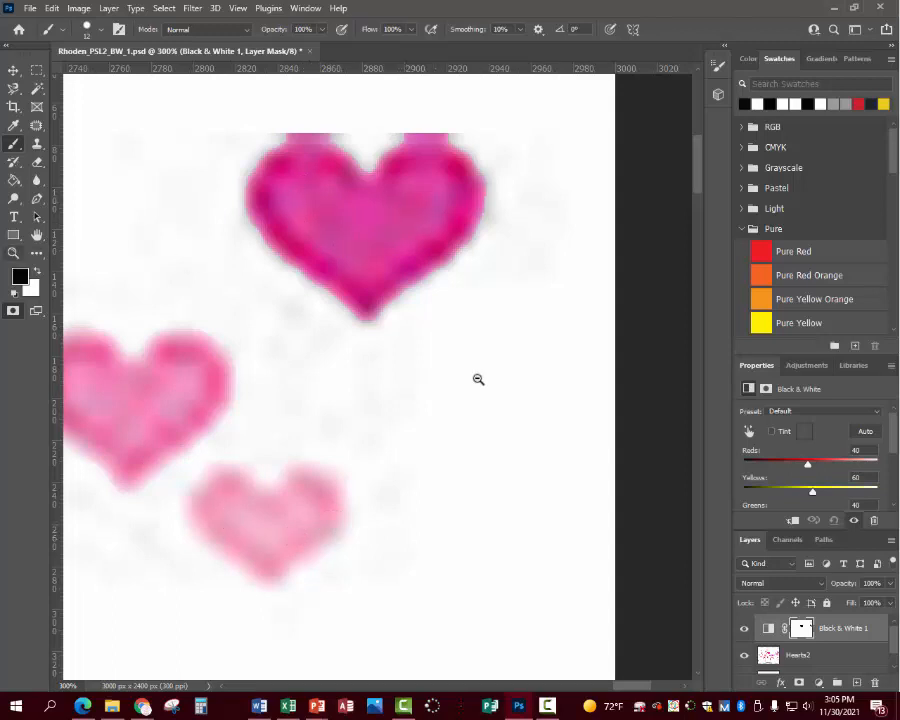
key("z")
scroll(169, 88, "up", 3)
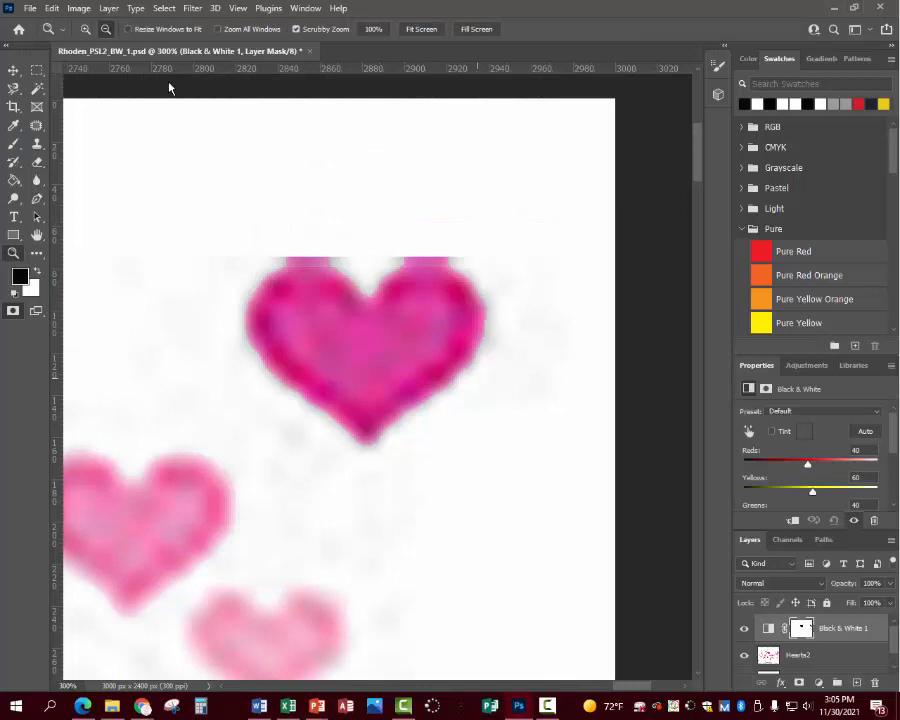
left_click(37, 270)
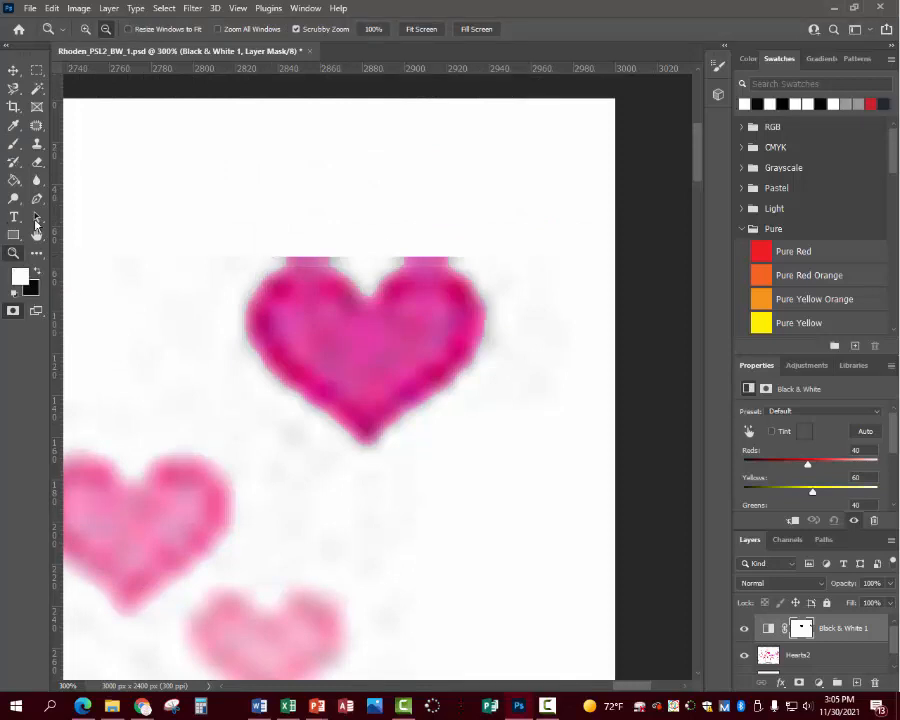
left_click(14, 146)
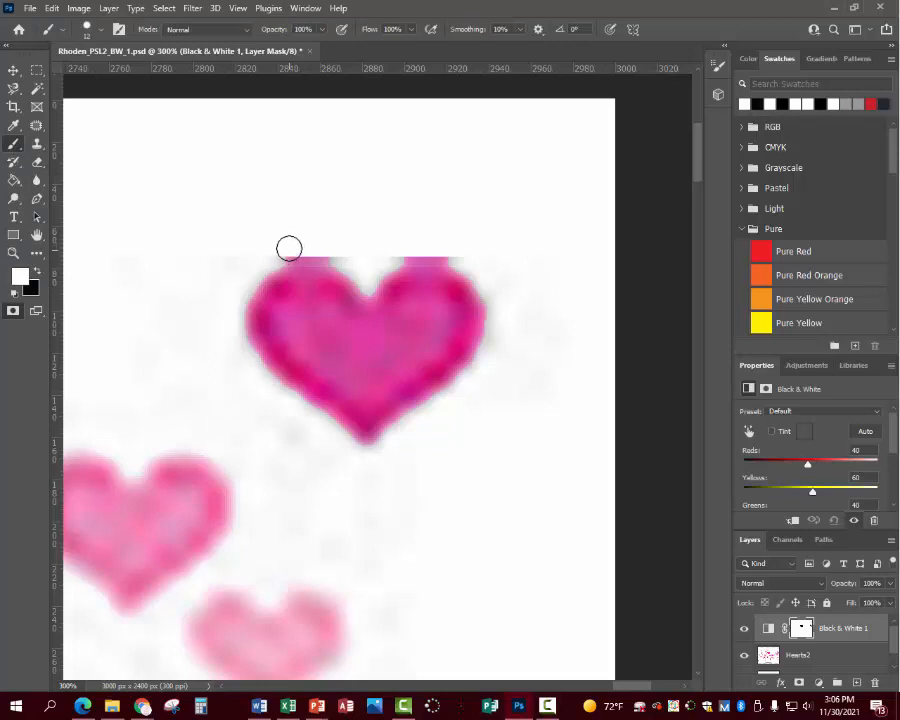
mouse_move(289, 248)
left_mouse_down()
mouse_move(332, 248)
mouse_move(288, 249)
left_mouse_up()
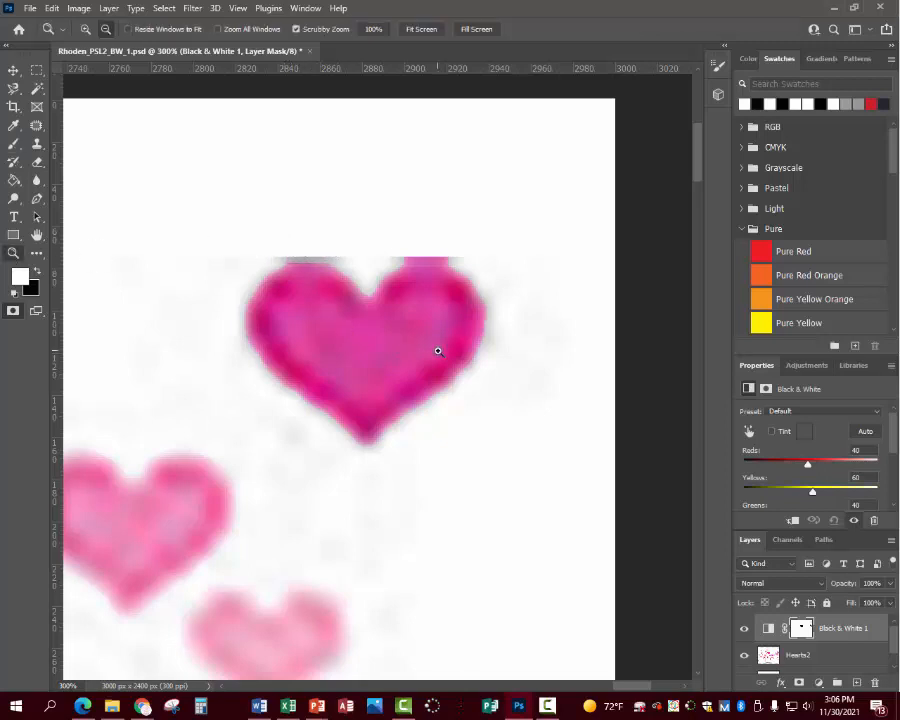
- Brush white on the mask over the pink spill above the right lobe of the same small heart
left_click_drag(438, 351, 443, 227)
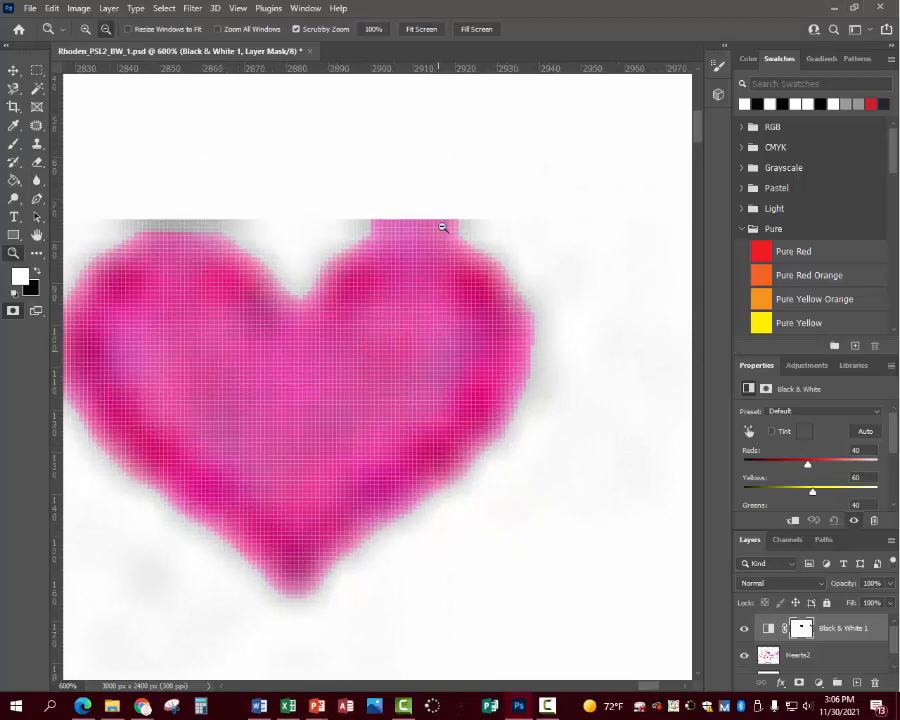
left_click(15, 143)
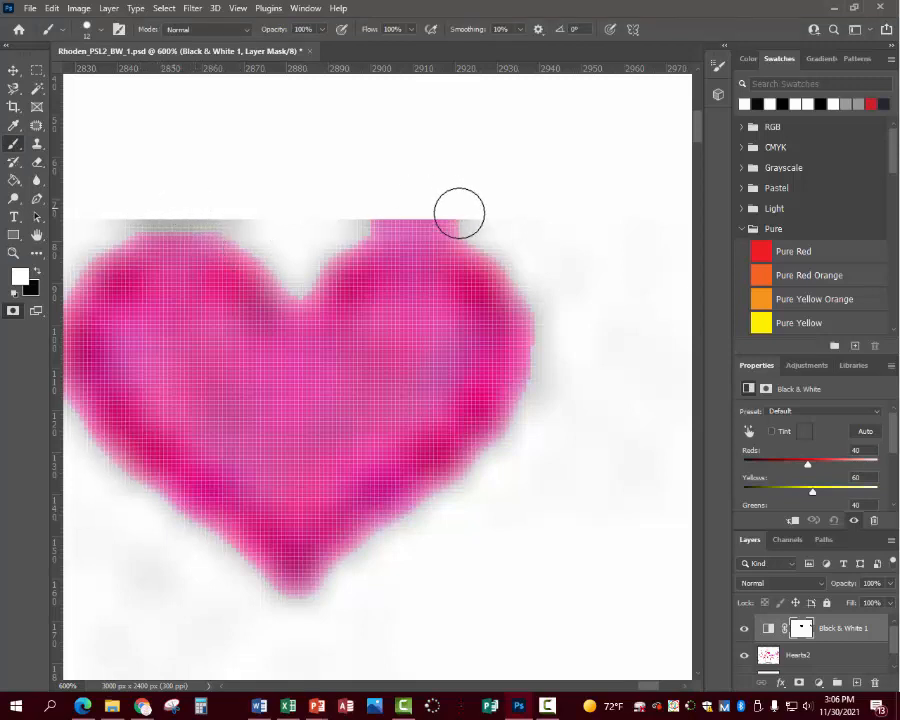
mouse_move(460, 213)
left_mouse_down()
mouse_move(366, 209)
mouse_move(391, 206)
left_mouse_up()
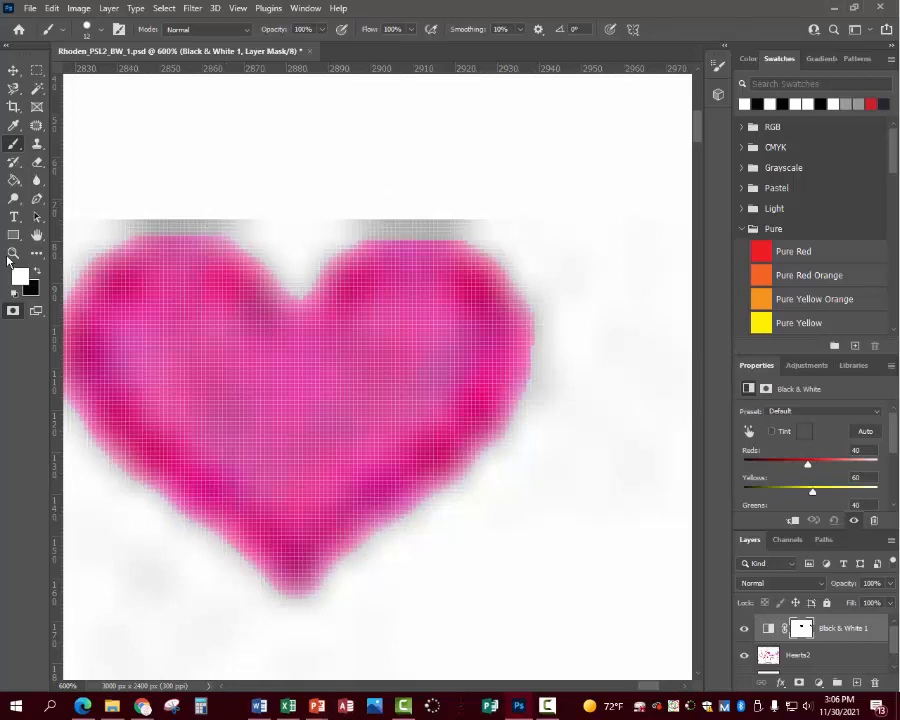
- Return the view to the whole picture at 25% to check the recolored hearts and bird
key("z")
left_click(390, 450, "alt")
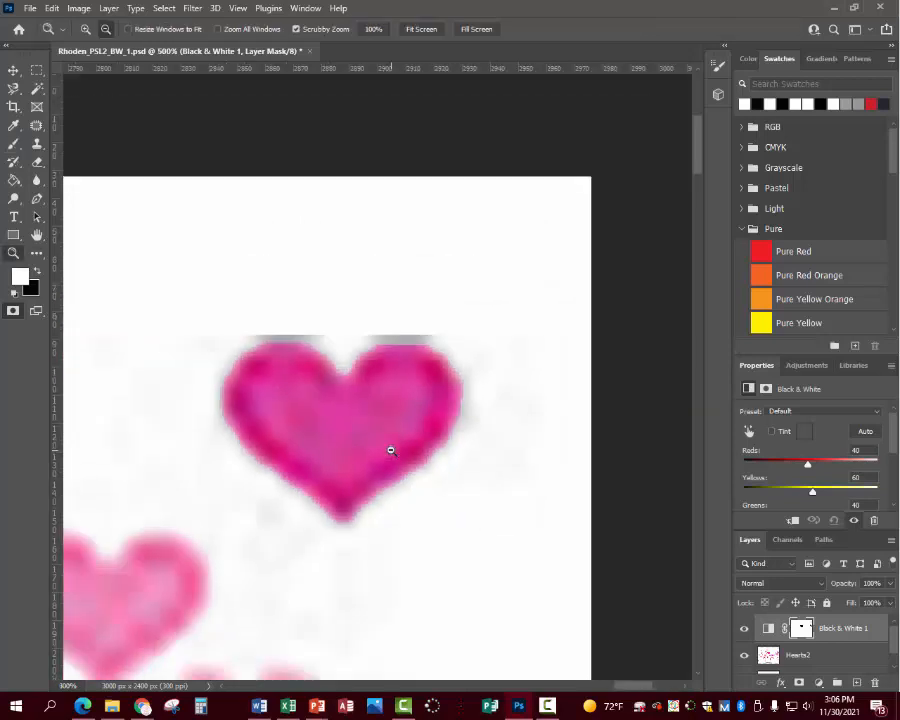
left_click(390, 450, "alt")
left_click(388, 446, "alt")
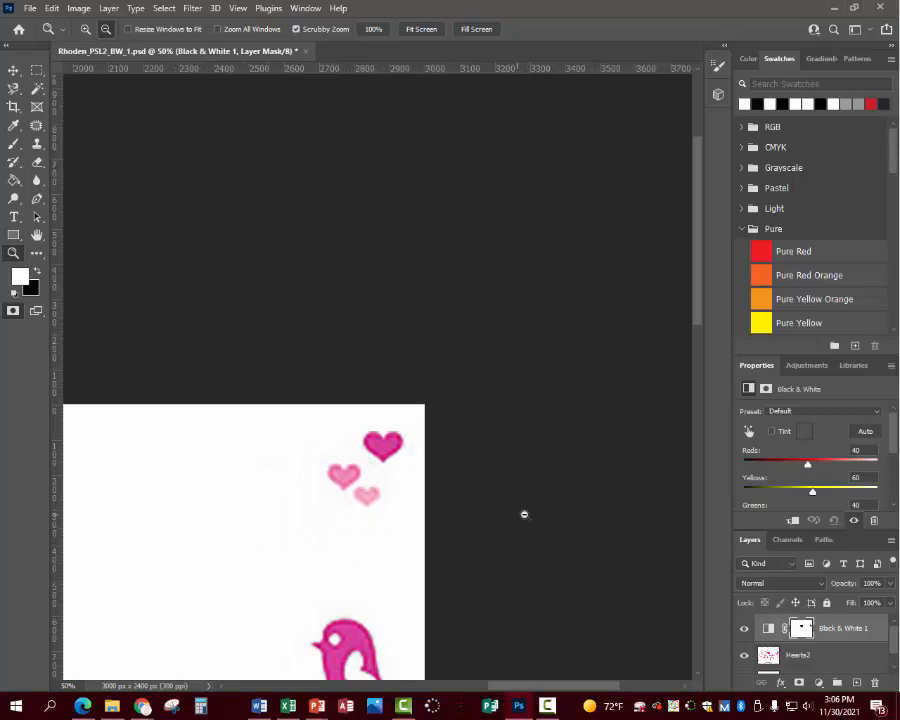
left_click(524, 514, "alt")
scroll(512, 502, "down", 5)
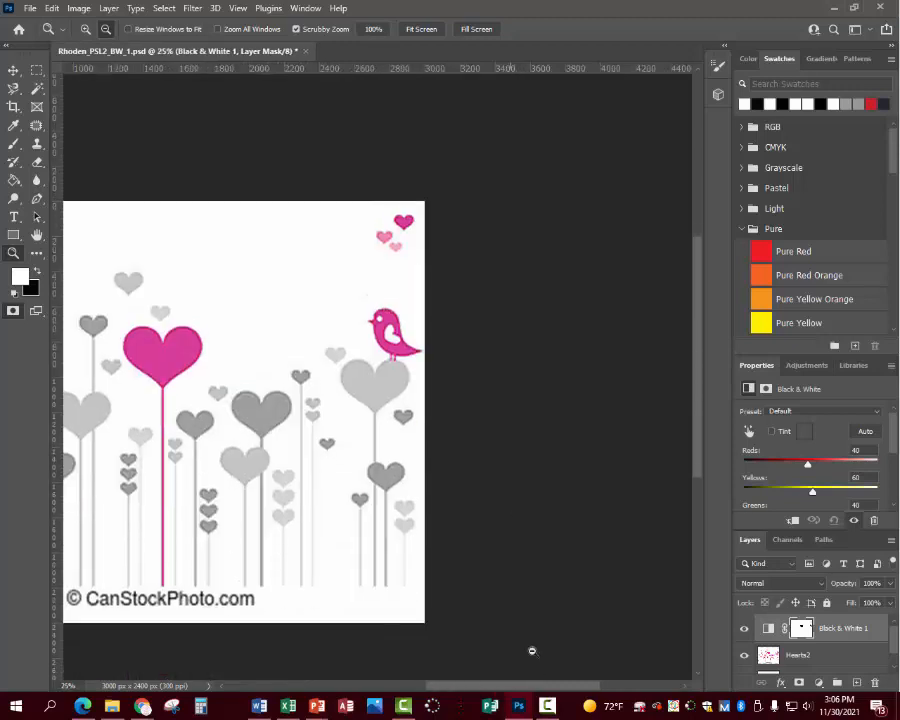
scroll(505, 690, "left", 4)
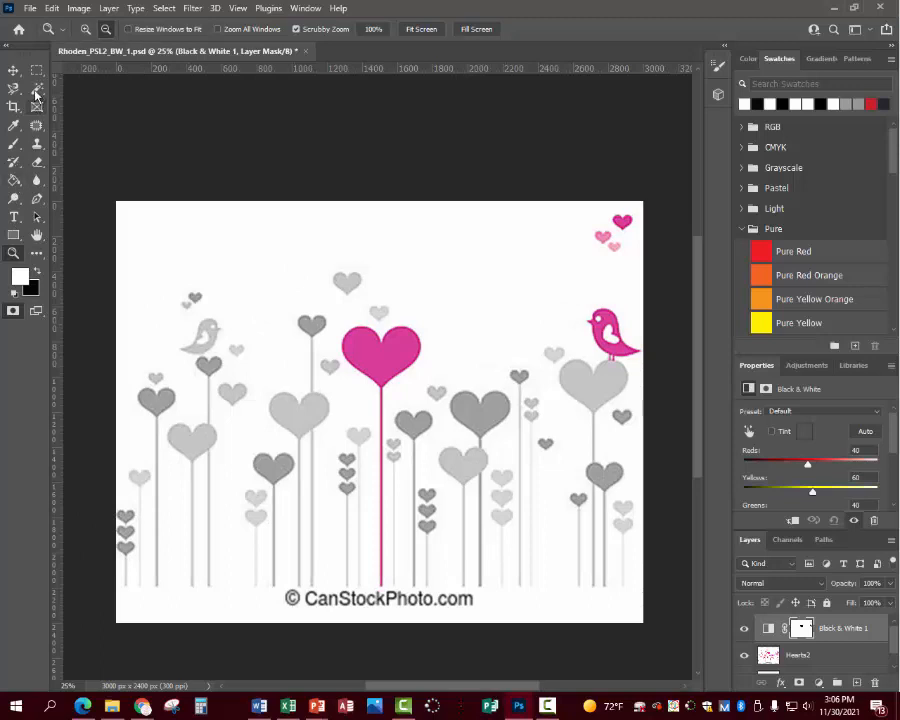
- Magic Wand-select the two light stemmed hearts, adjoining stems and three stacked hearts at the far left, fill them black on the mask, and deselect
left_click_drag(36, 93, 80, 116)
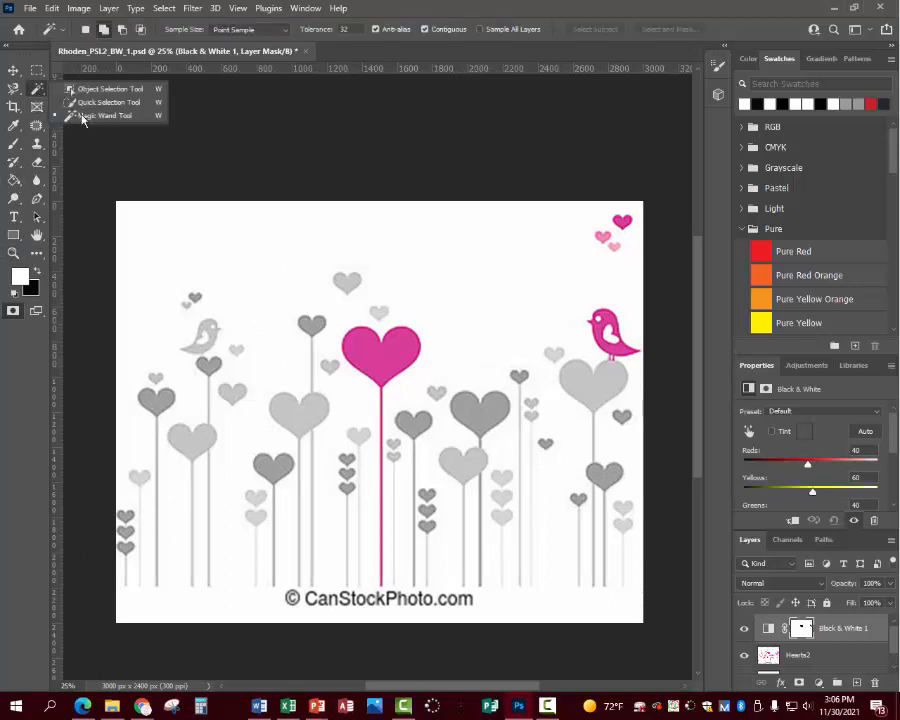
left_click(295, 420)
left_click(200, 437, "shift")
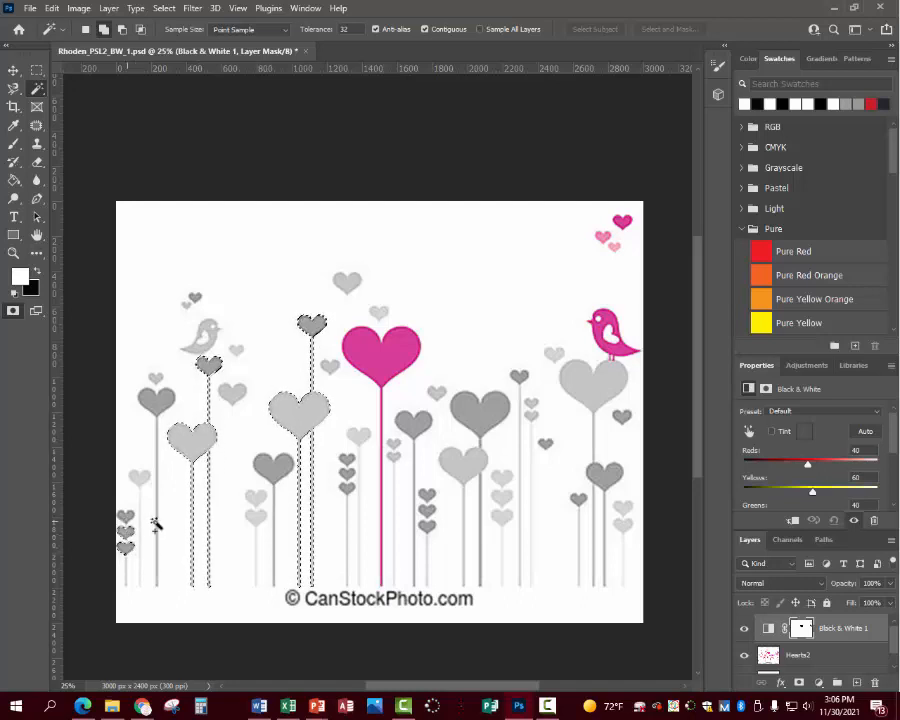
key("g")
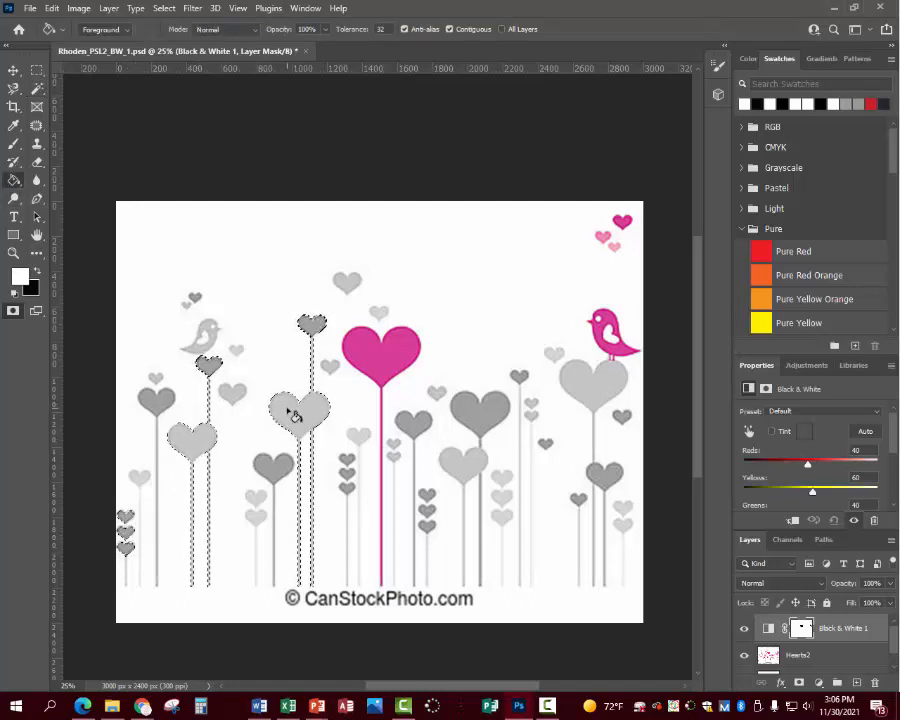
left_click(295, 415)
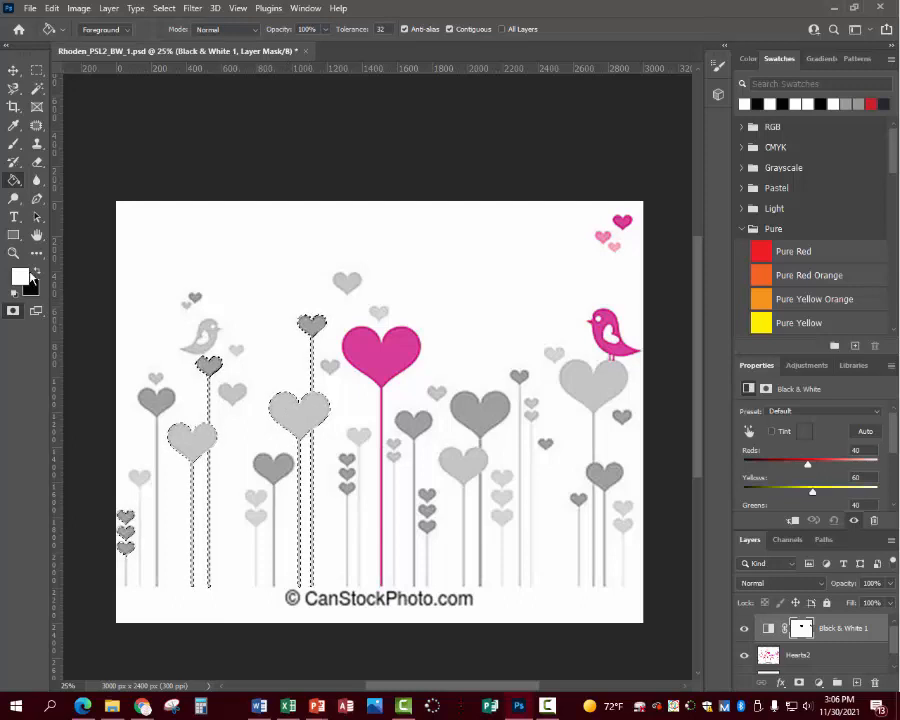
key("x")
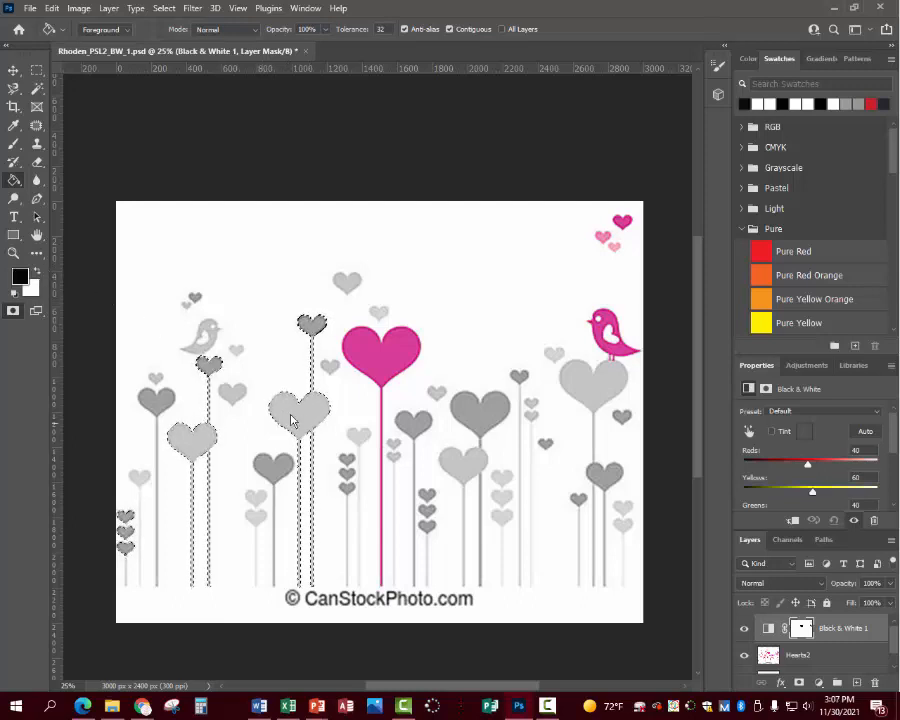
left_click(294, 418)
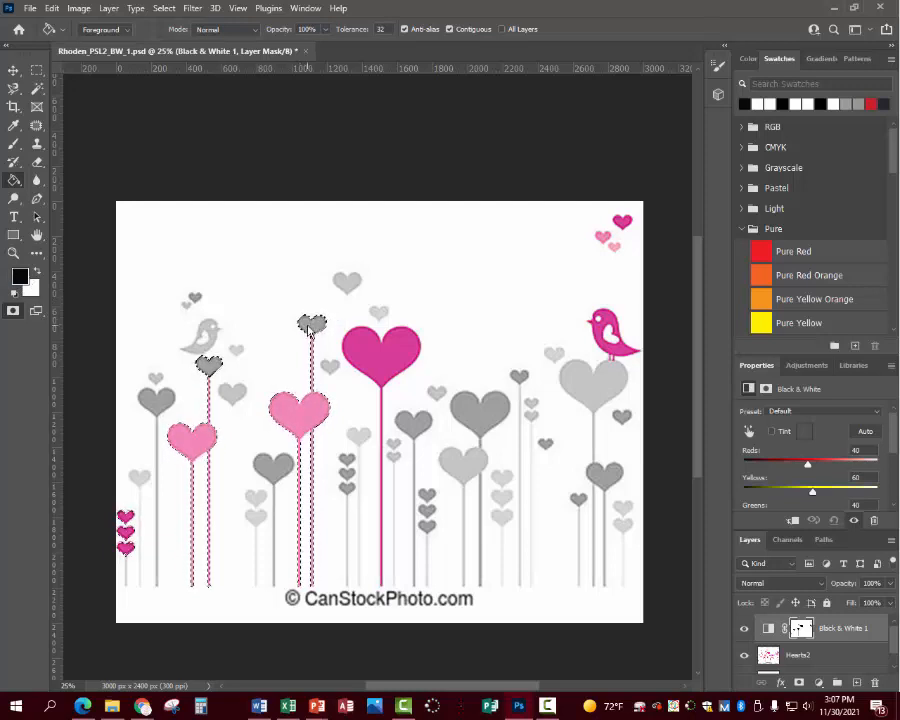
key("ctrl+d")
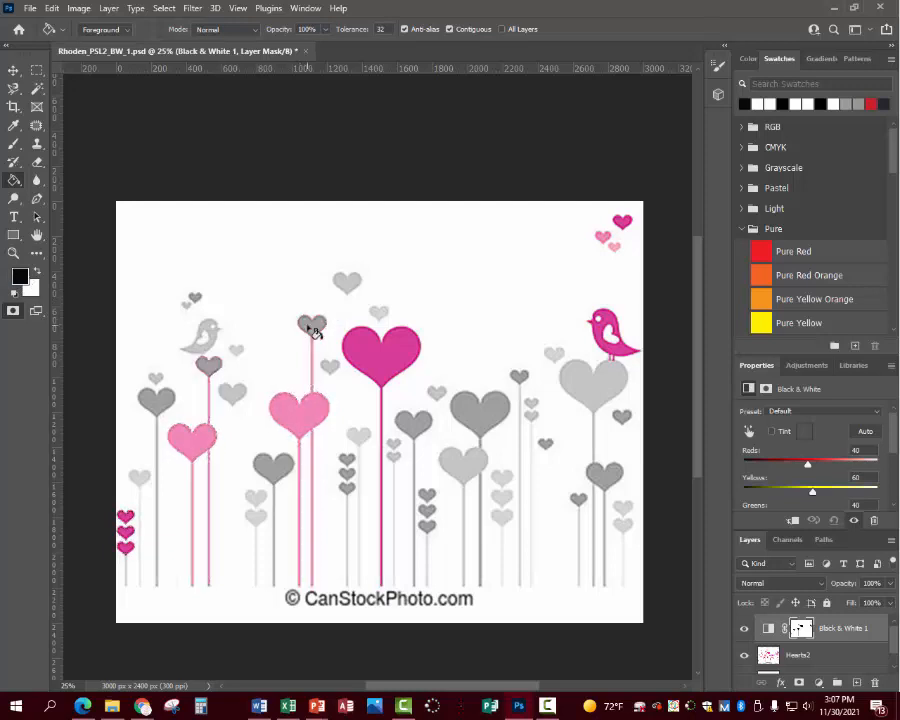
- Restore the color of the two small dark hearts above the recolored pink stems by selecting each one and filling it black on the mask
left_click(36, 88)
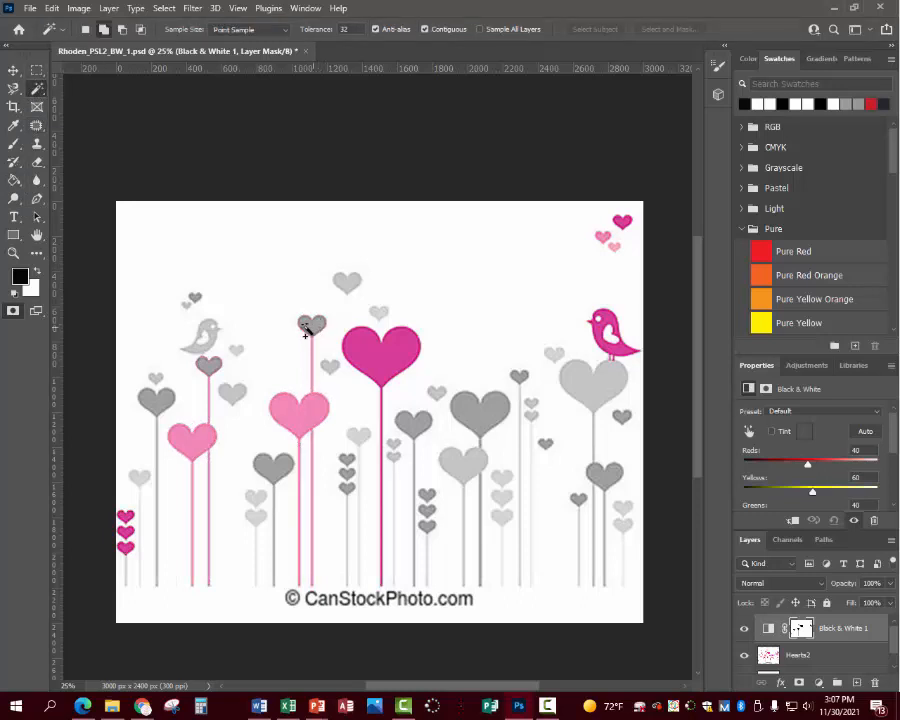
left_click(14, 181)
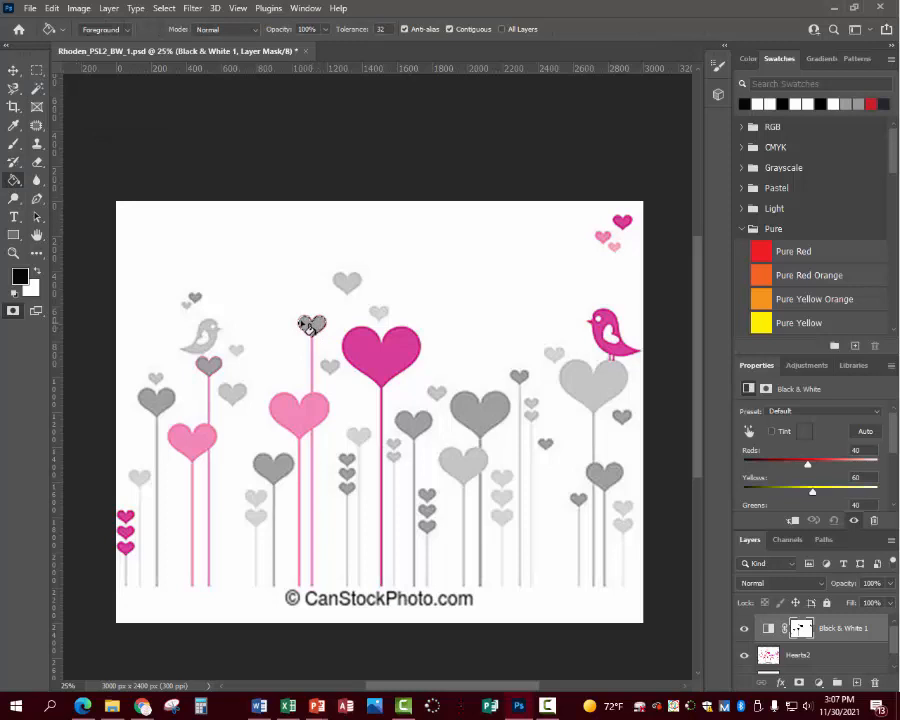
left_click(312, 325)
left_click(37, 88)
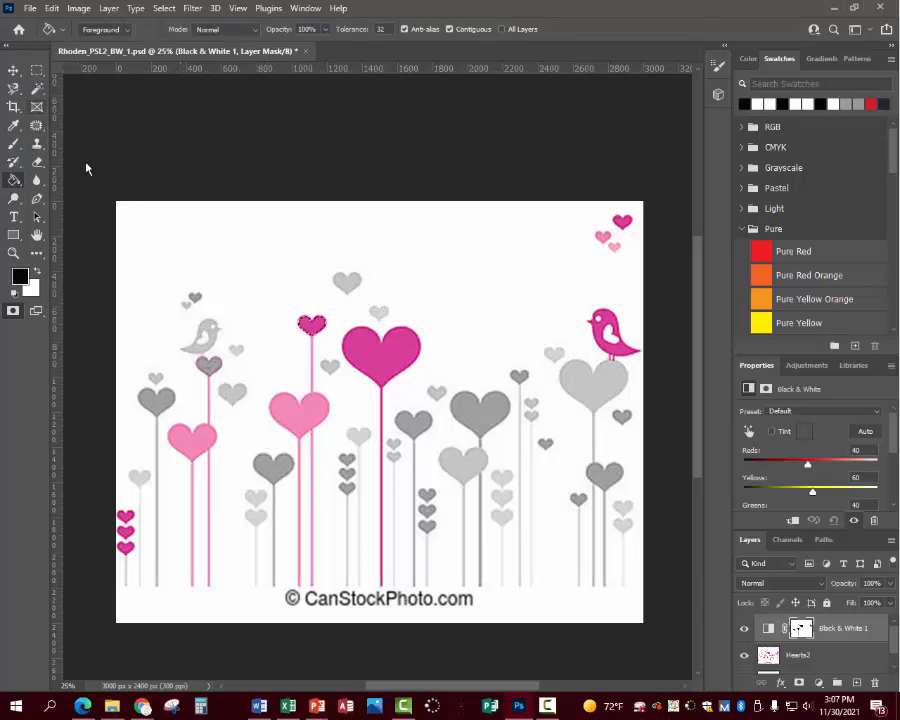
left_click(212, 369)
key("g")
left_click(212, 370)
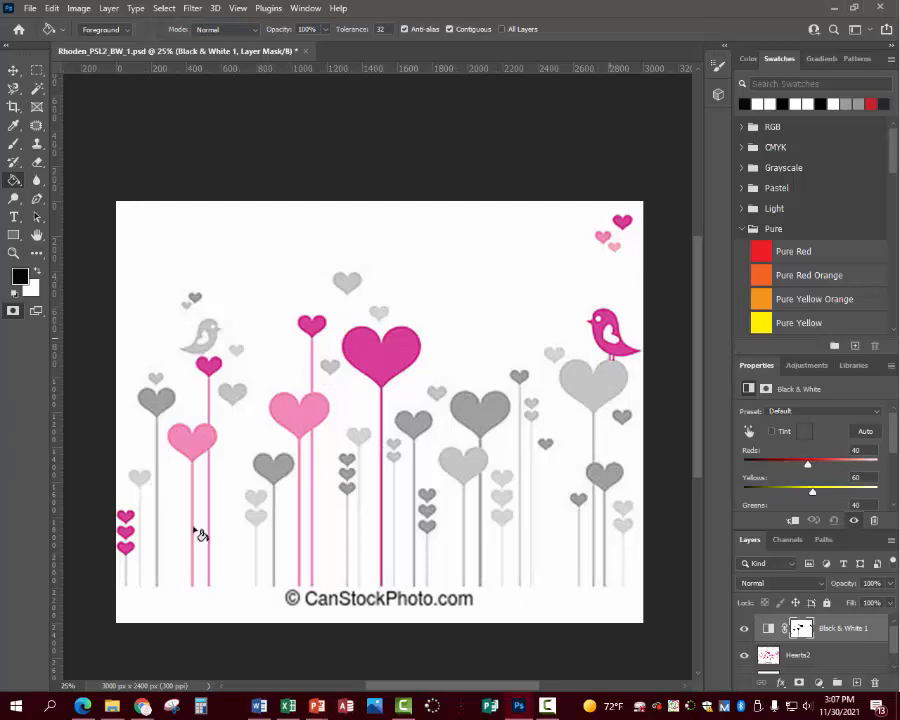
- Outline the large dark gray heart right of the big pink heart with the Magnetic Lasso and fill the selection black on the mask
left_click(13, 88)
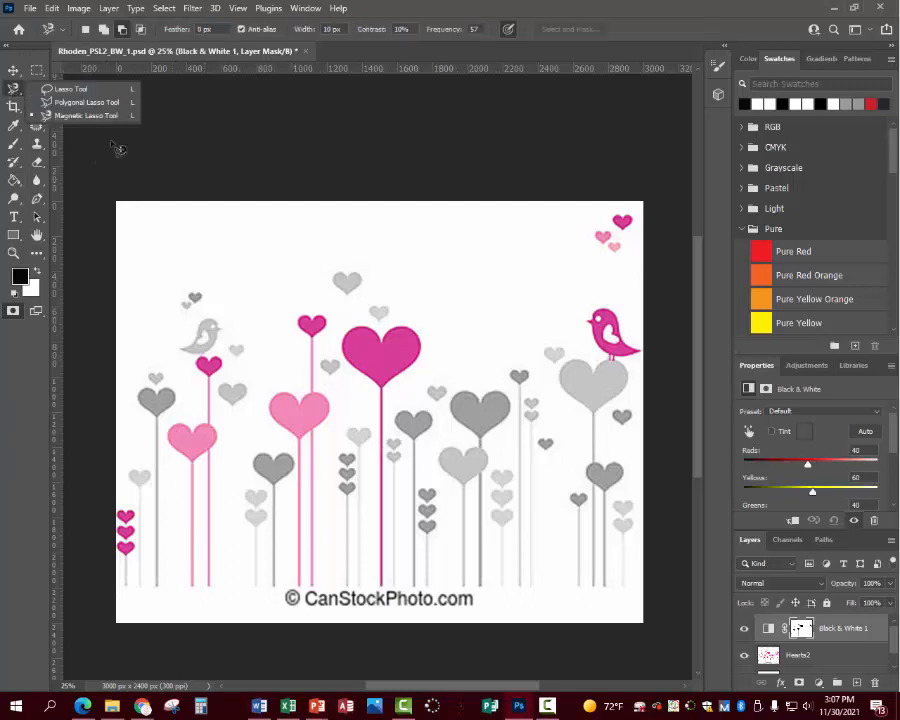
left_click(76, 88)
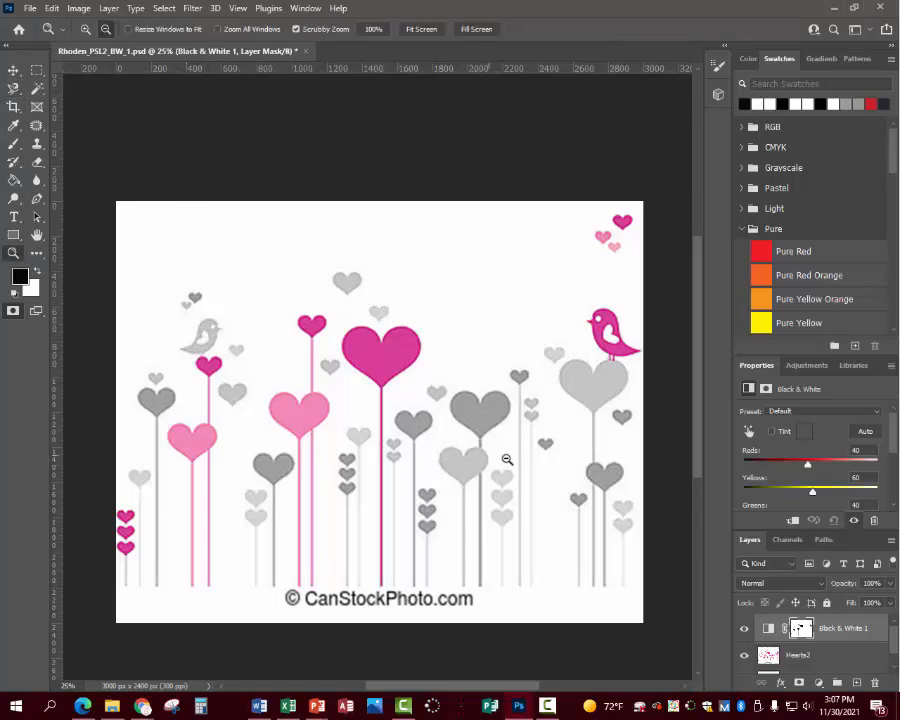
left_click_drag(507, 459, 38, 120)
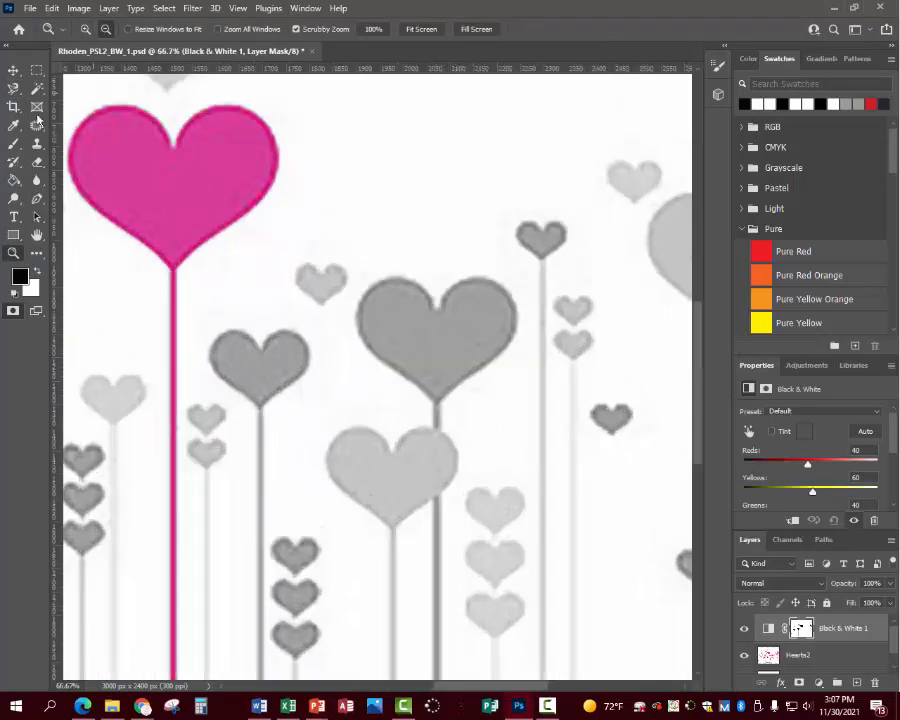
key("l")
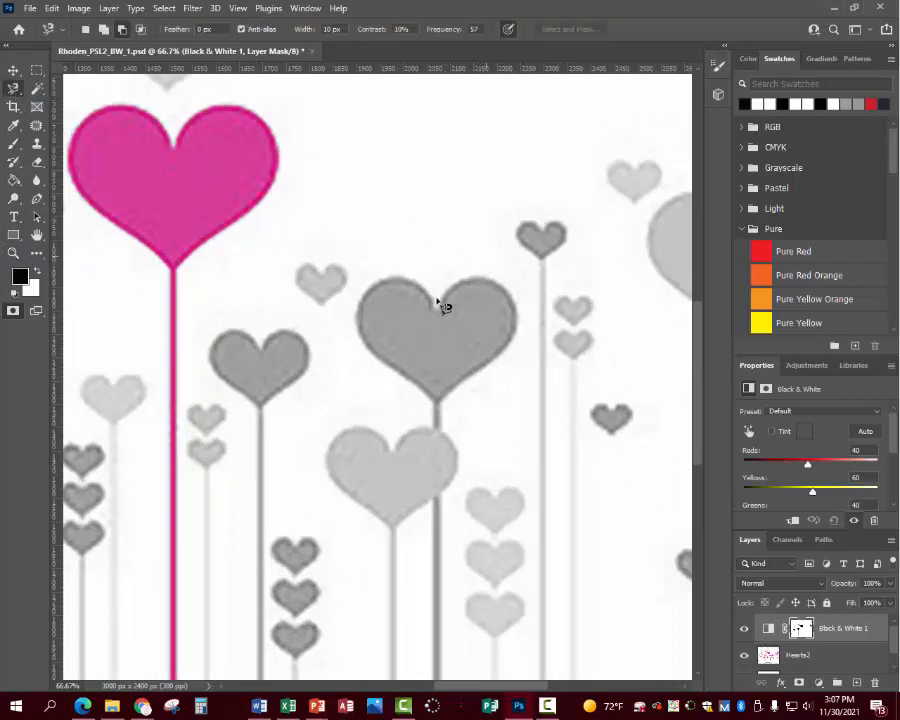
left_click(438, 302)
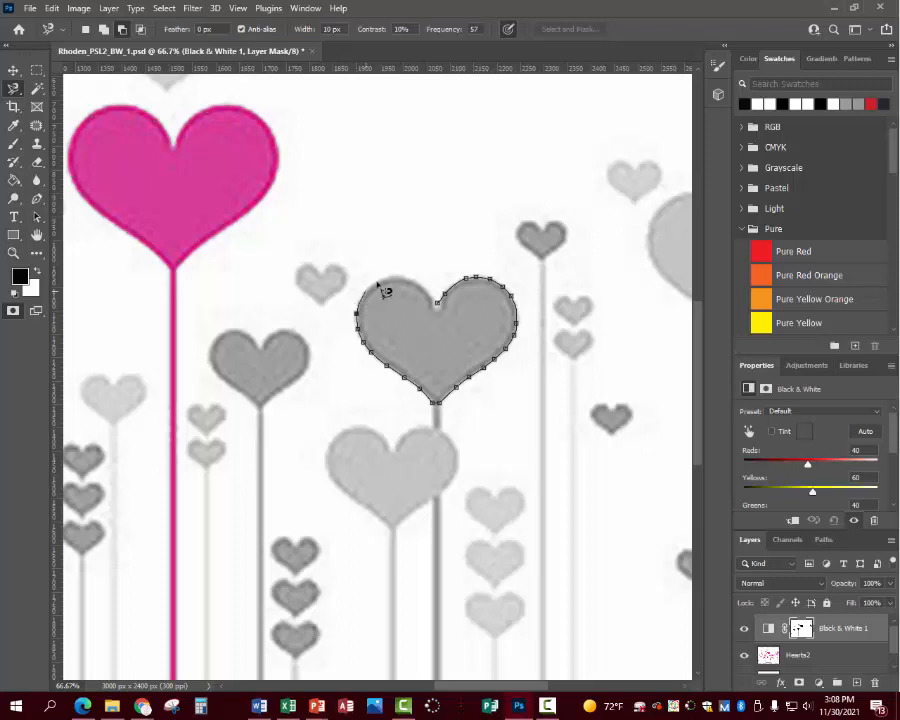
left_click(447, 314)
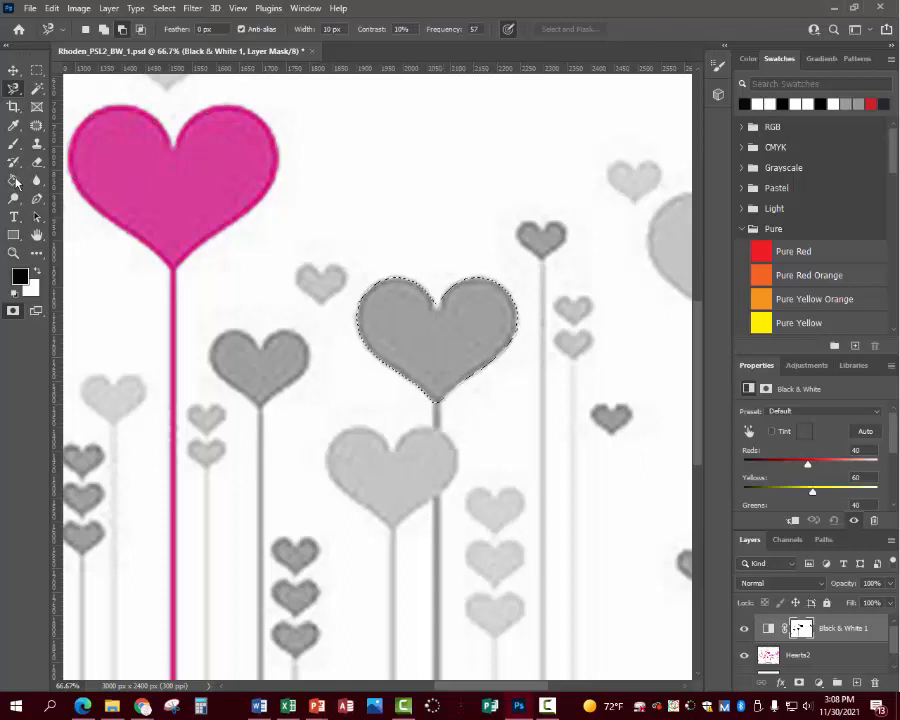
left_click(15, 181)
left_click(446, 352)
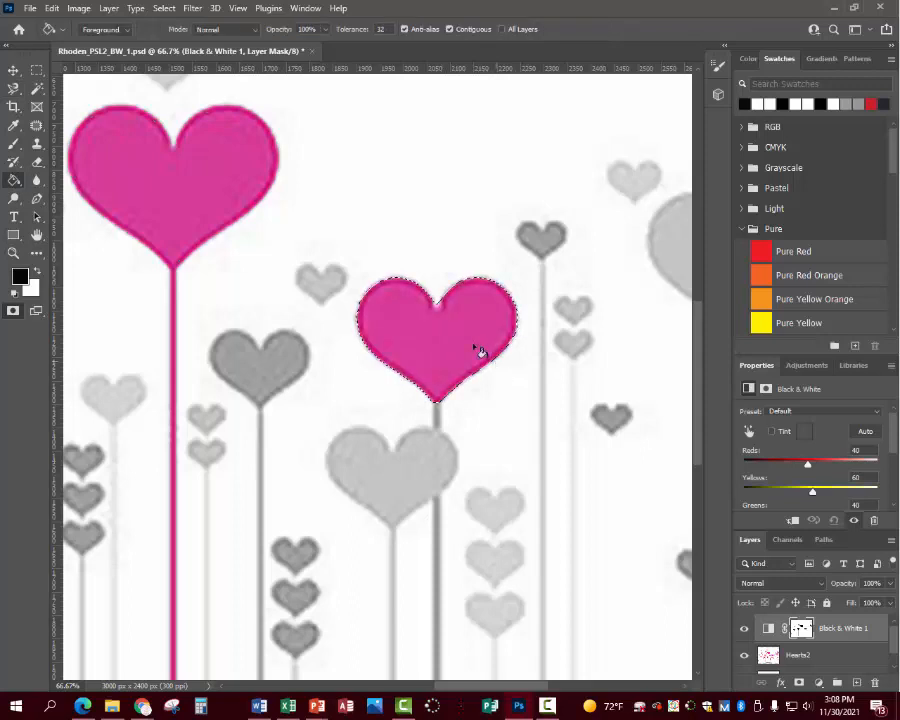
- Deselect the heart and brush black with a 12 px hard round brush along its inner edges on both sides of the notch
left_click(13, 252)
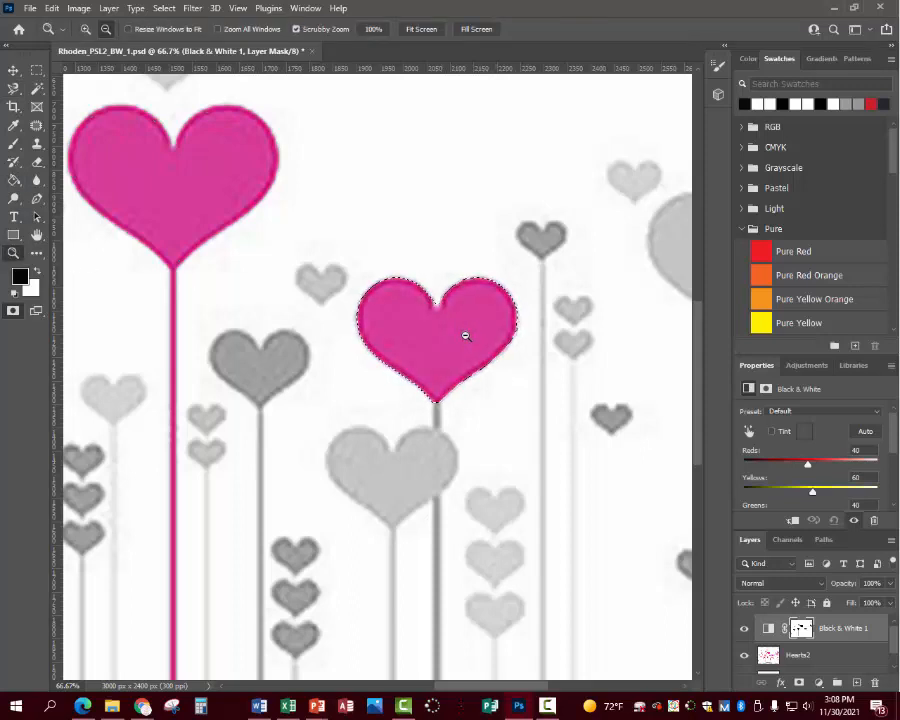
left_click(465, 336)
left_click(465, 336)
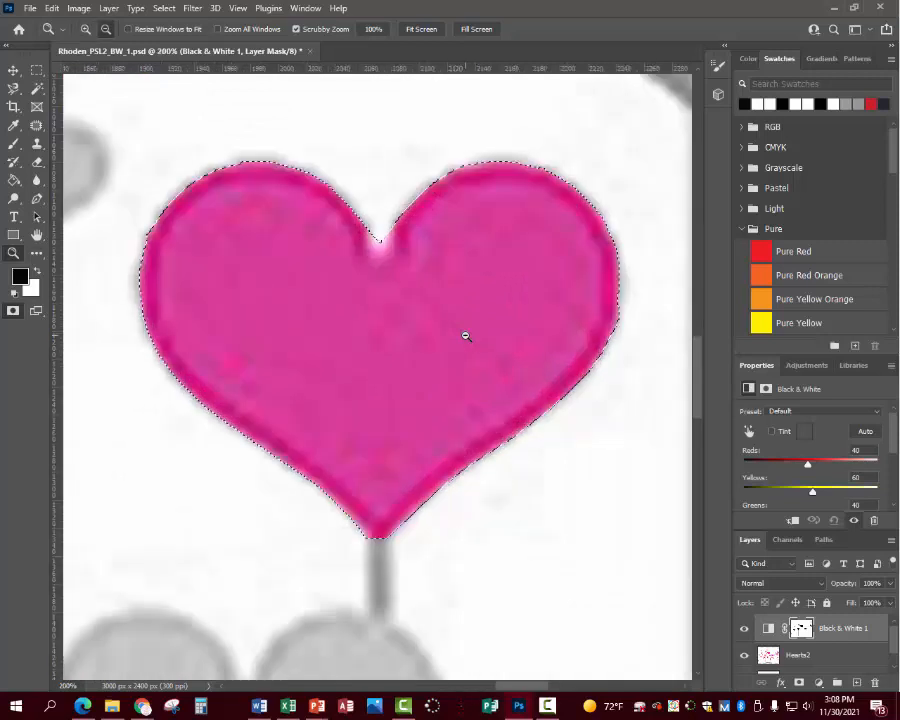
scroll(337, 356, "up", 1)
left_click(337, 356)
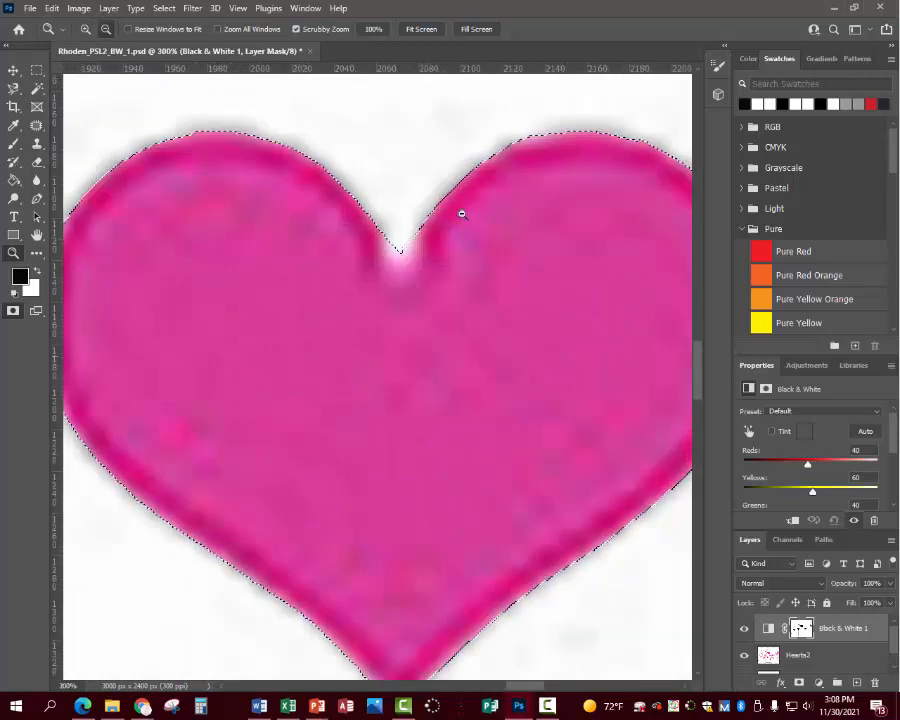
key("ctrl+d")
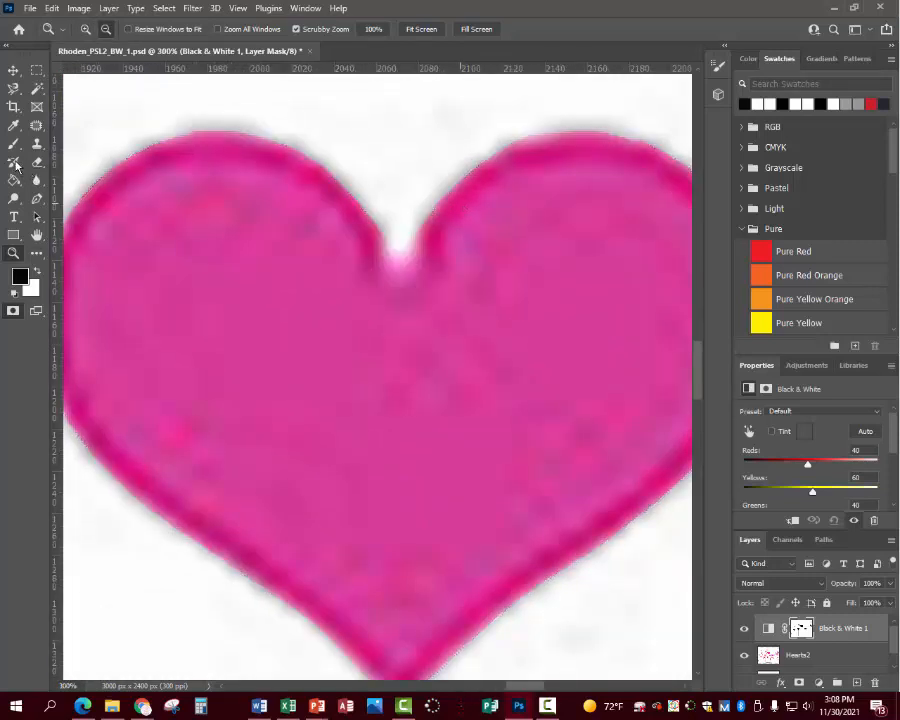
key("b")
left_click(88, 28)
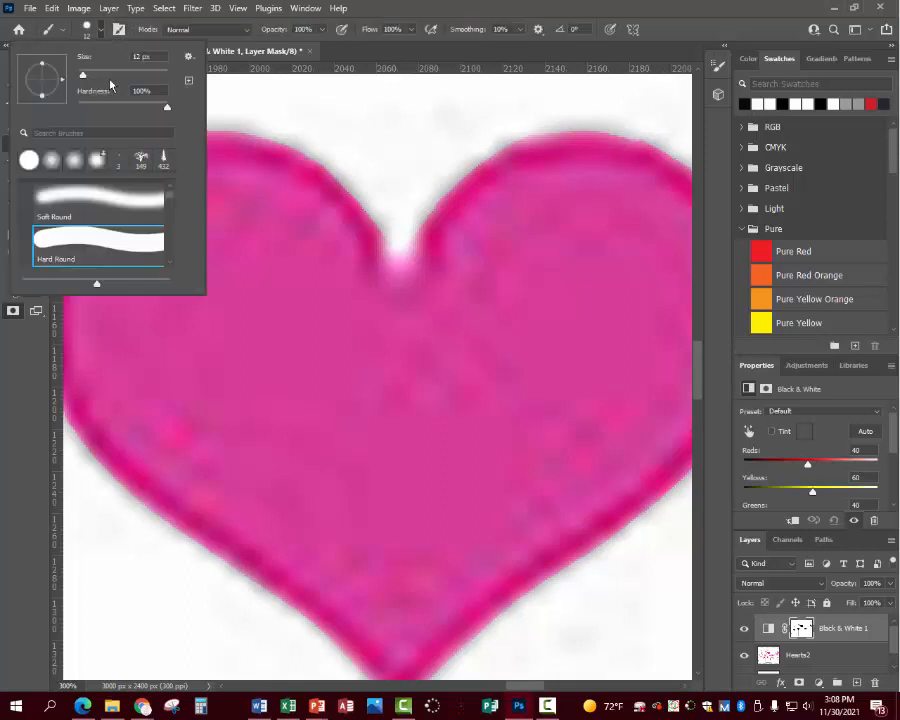
left_click_drag(77, 82, 70, 82)
left_click(84, 78)
left_click(448, 205)
left_click_drag(448, 205, 520, 152)
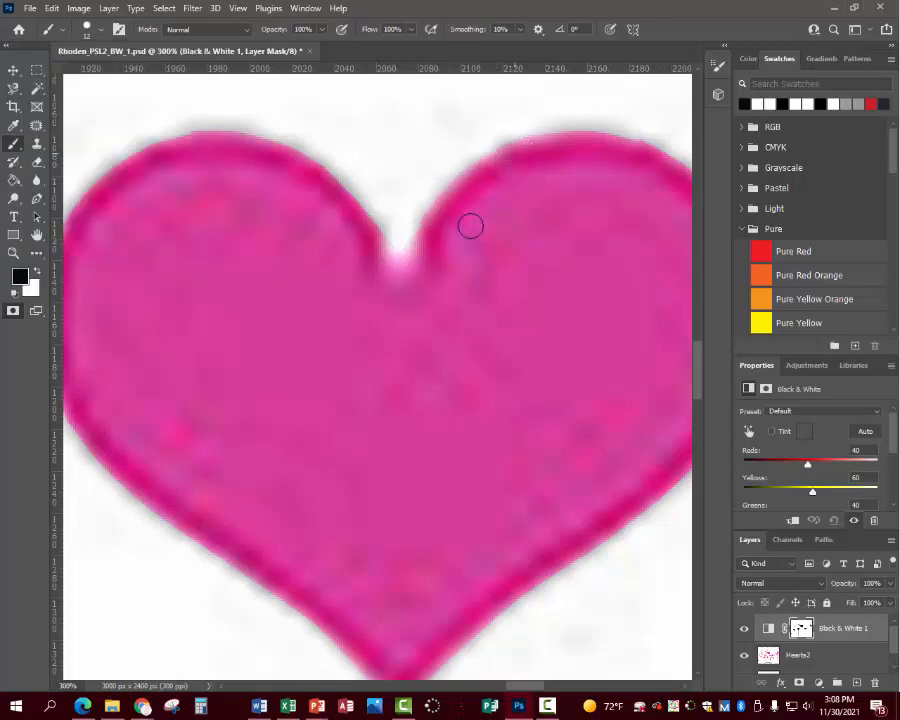
left_click_drag(377, 232, 352, 214)
- Paint white on the mask over the pink spill in the heart's notch with a 7 px brush, and switch back to black
left_click(37, 272)
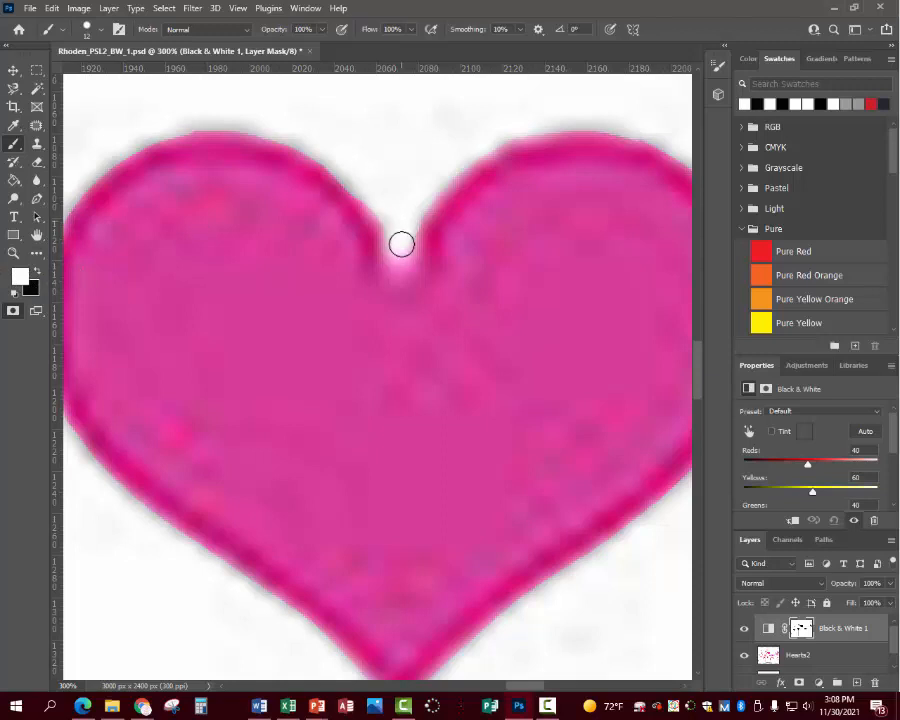
left_click(100, 32)
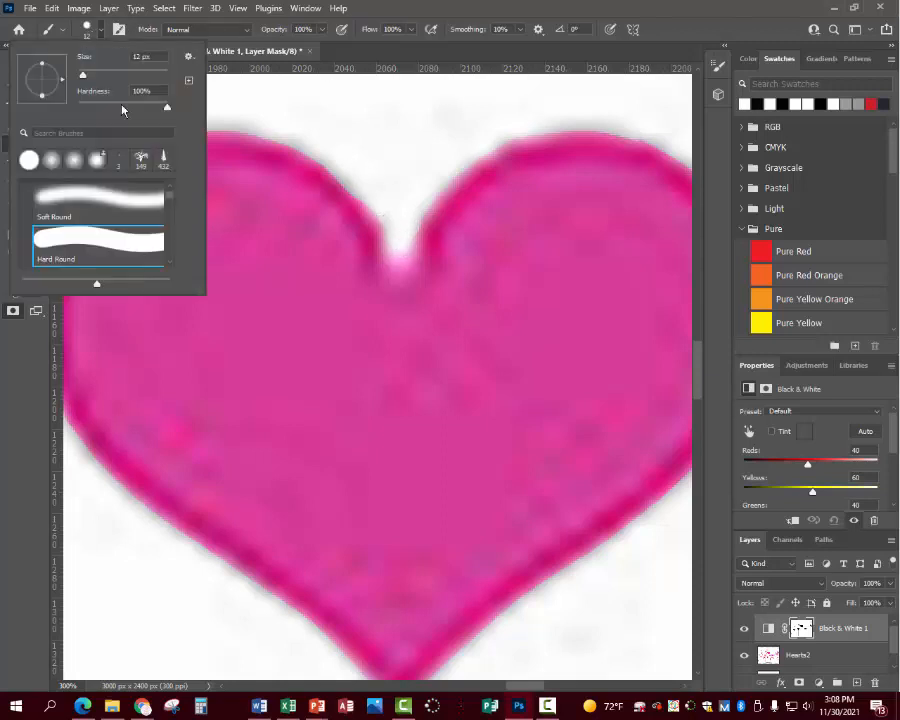
type("7")
key("Return")
left_click(398, 247)
left_click(402, 256)
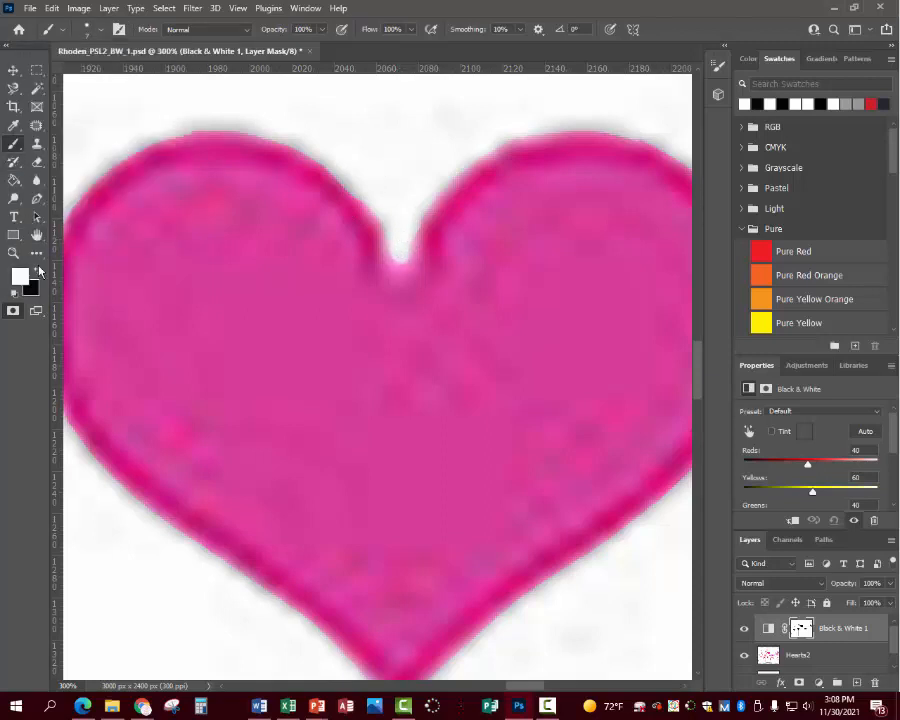
key("x")
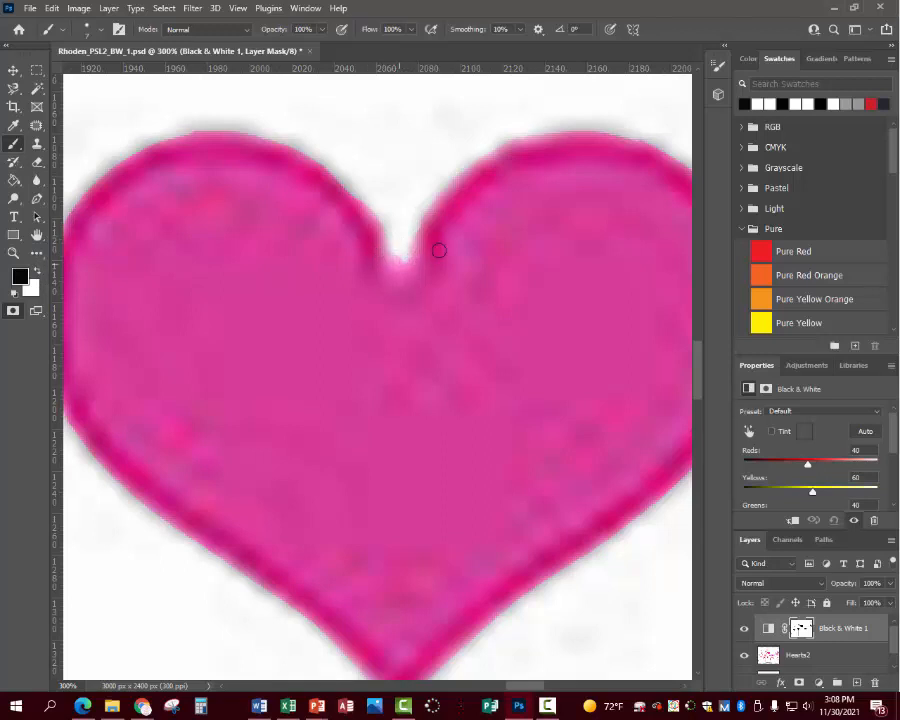
- Examine the lower tip of the recolored heart, and zoom out to check the recolored hearts across the picture
scroll(493, 241, "down", 2)
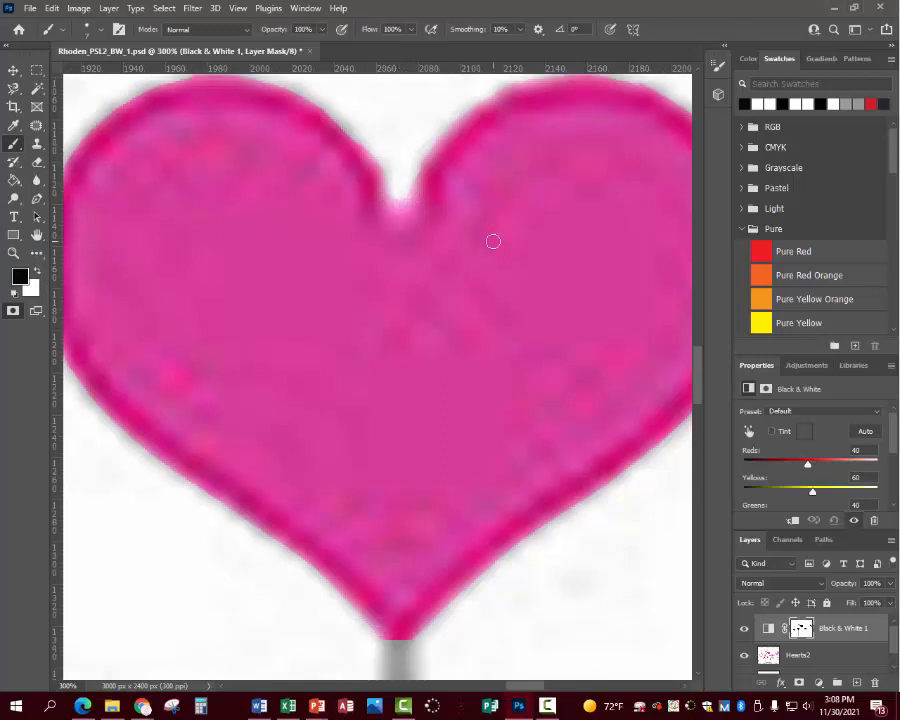
scroll(351, 508, "down", 2)
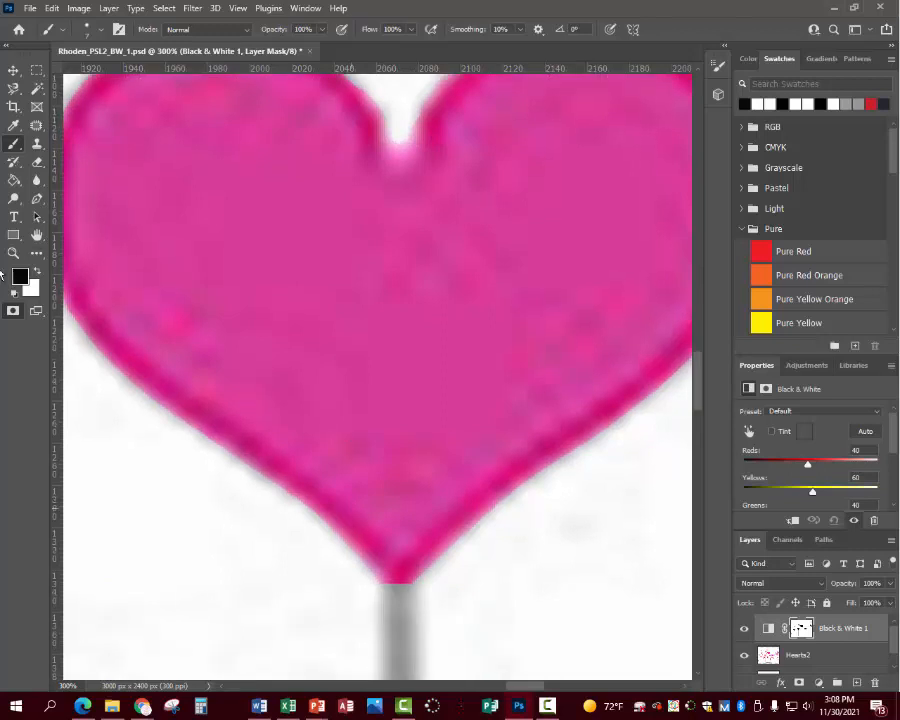
key("z")
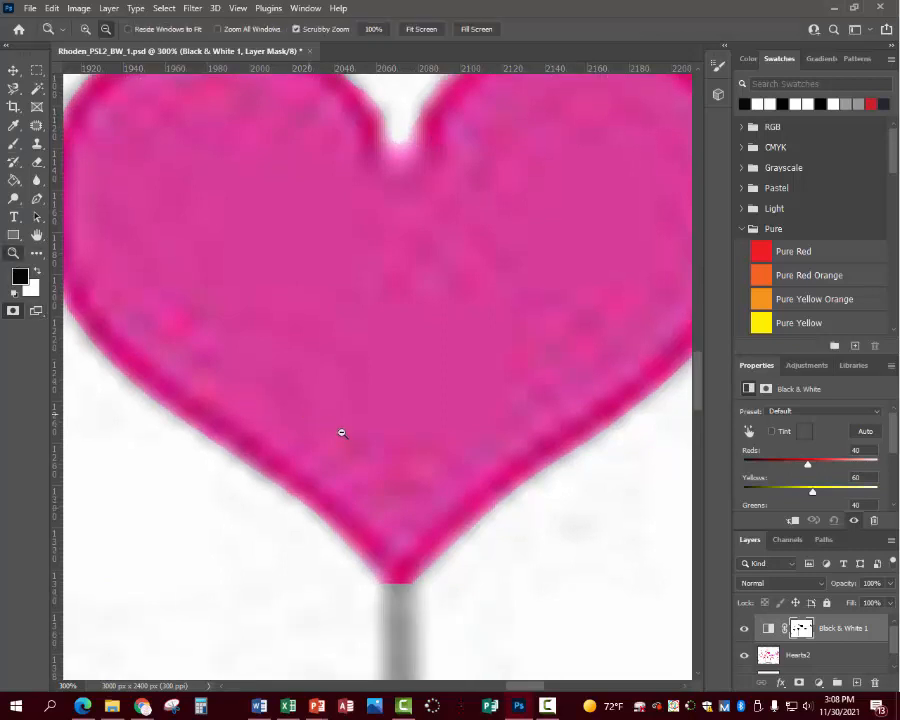
left_click(348, 436)
left_click(348, 436, "alt")
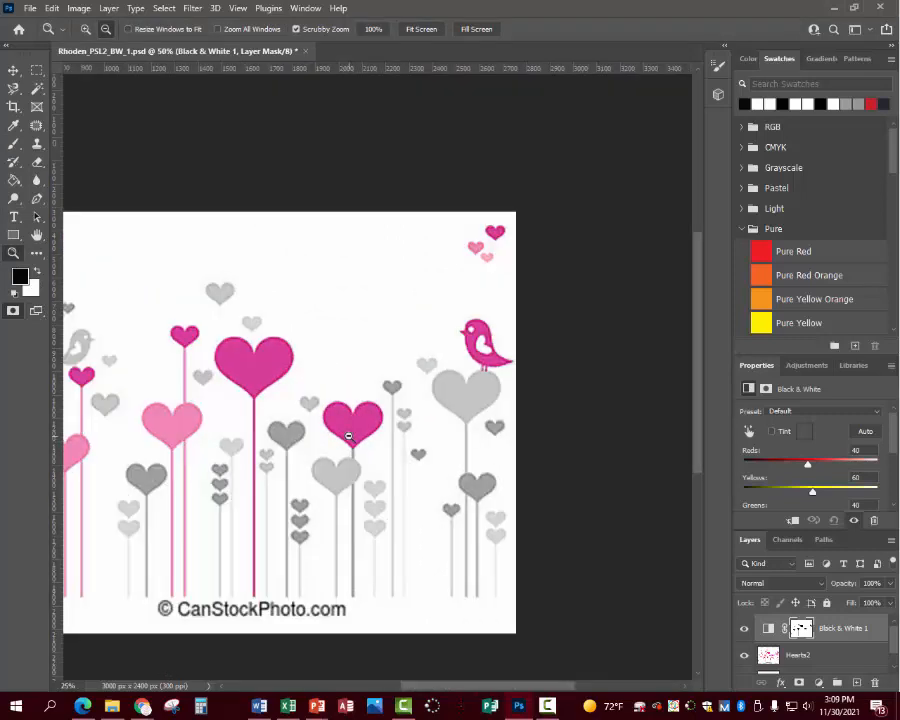
left_click(348, 436, "alt")
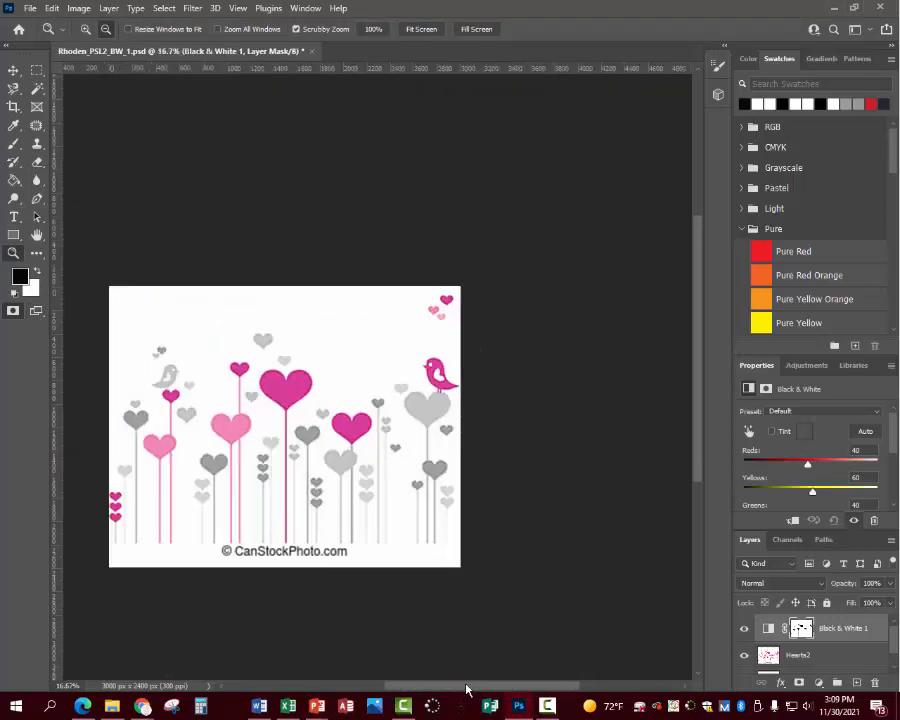
left_click_drag(467, 687, 450, 687)
left_click(354, 537)
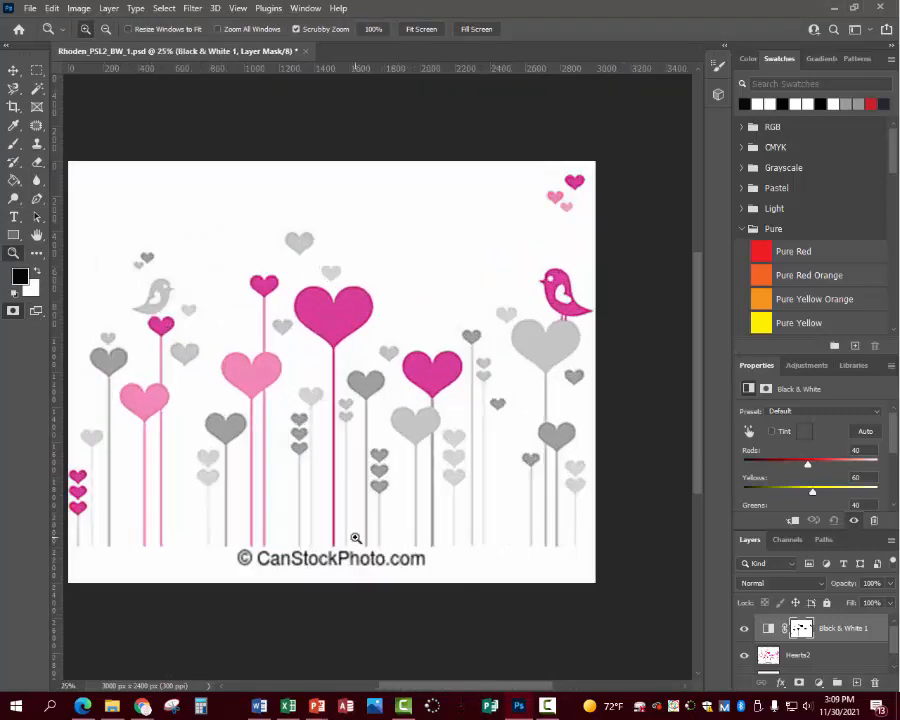
left_click(354, 537)
left_click_drag(407, 692, 394, 692)
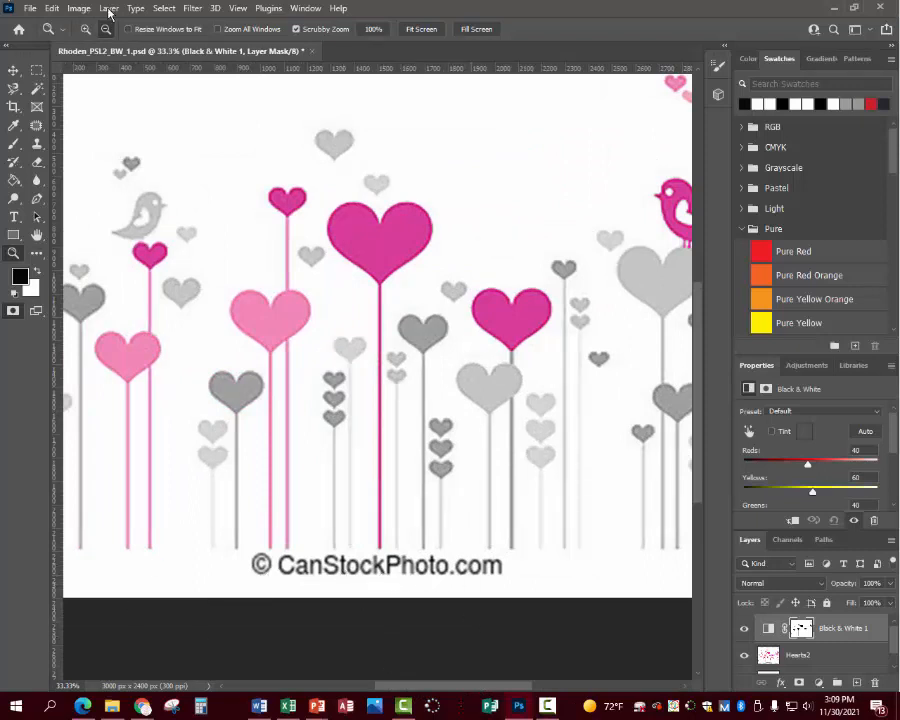
- Create a new empty layer named Words above the Black & White 1 adjustment layer
left_click(111, 10)
mouse_move(170, 24)
left_click(296, 24)
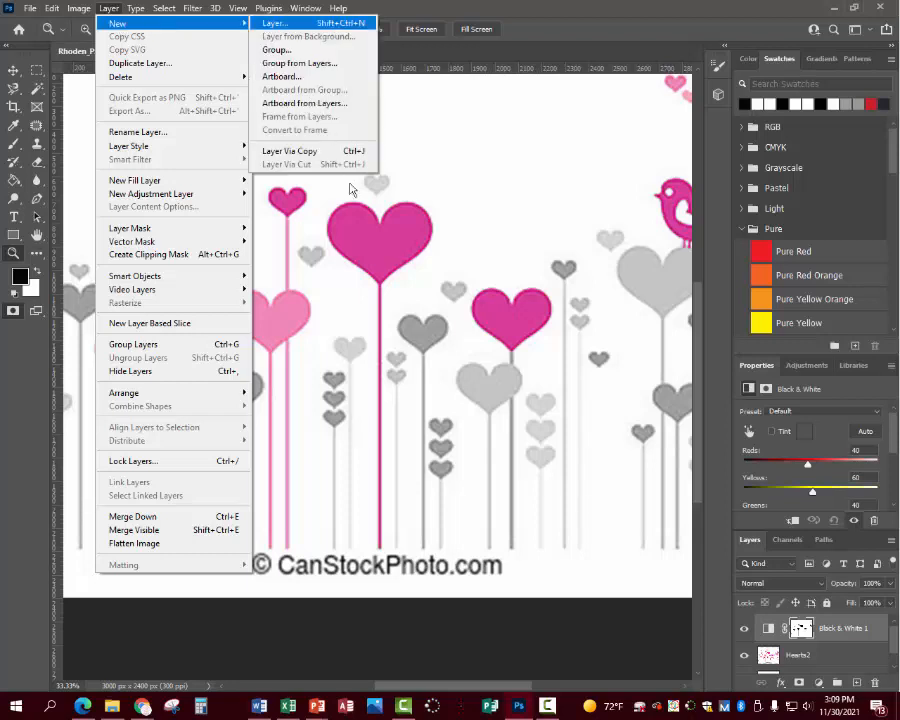
type("Words")
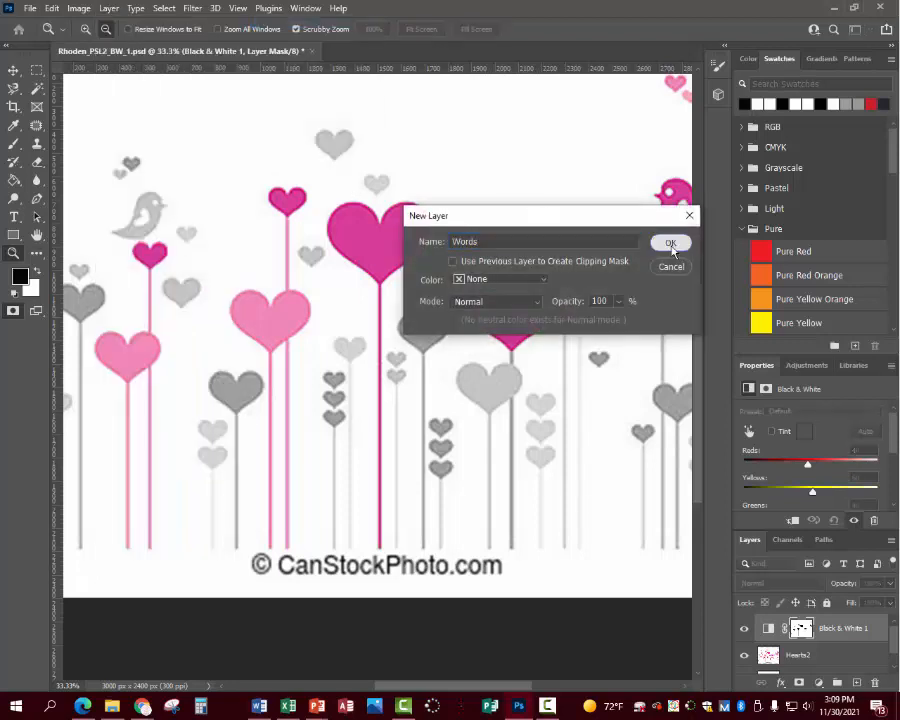
left_click(670, 244)
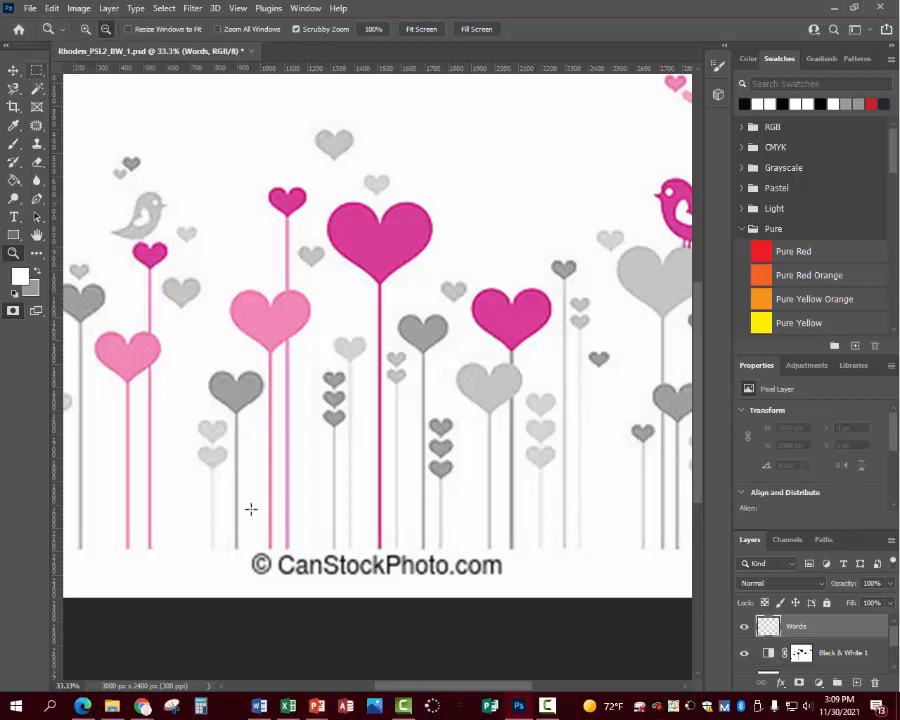
- Marquee the CanStockPhoto.com watermark, about 1131 by 178 px, and sample the white background as foreground color with the Eyedropper
key("m")
left_click_drag(243, 549, 508, 592)
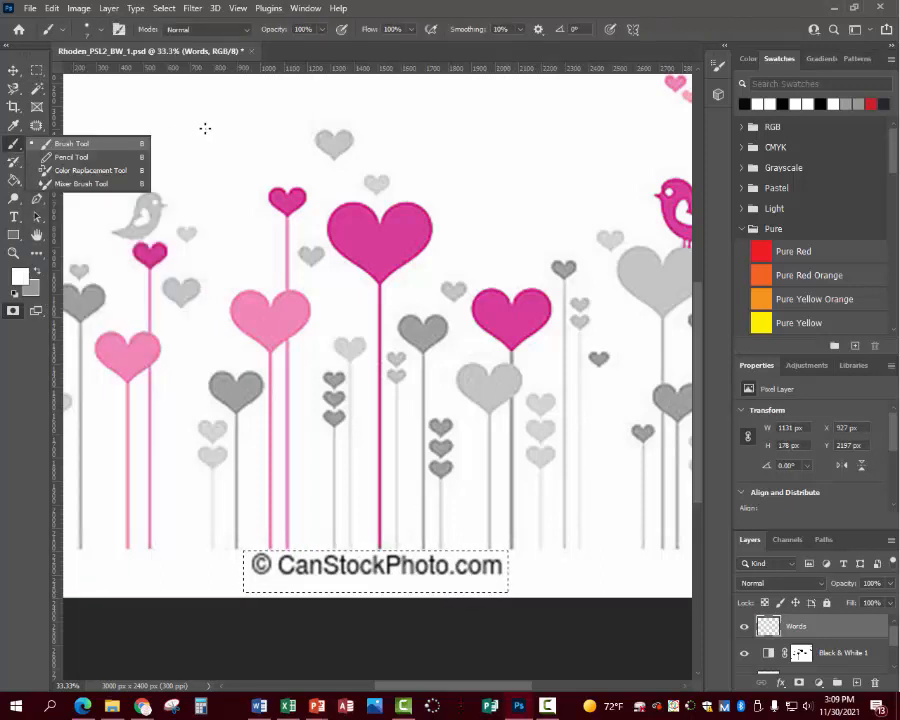
left_click(14, 127)
left_click(190, 122)
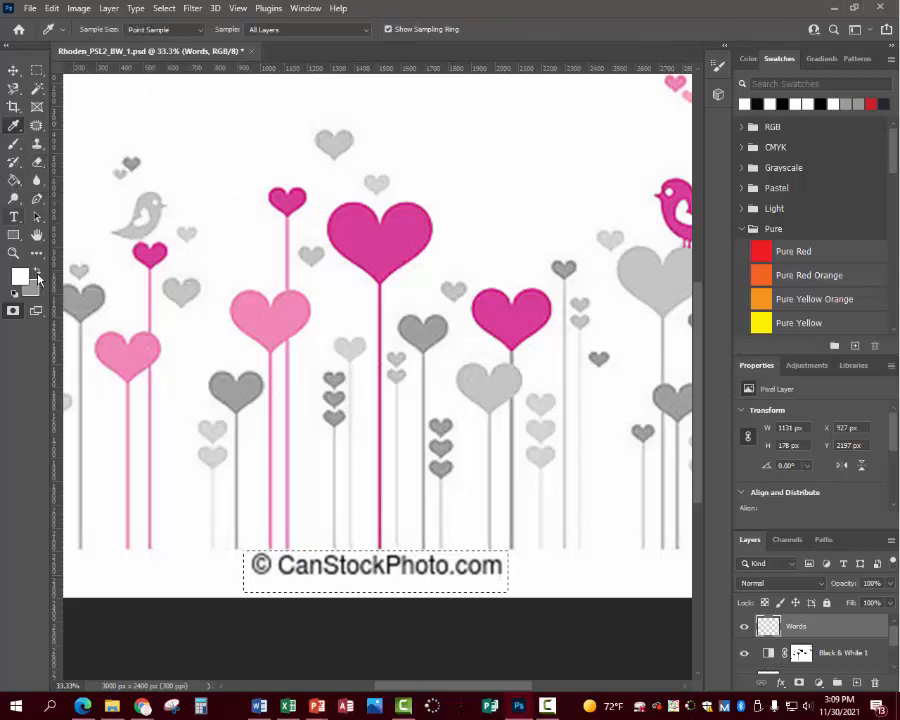
- Set the foreground color to near-black and fill the watermark selection with it on the Words layer
key("x")
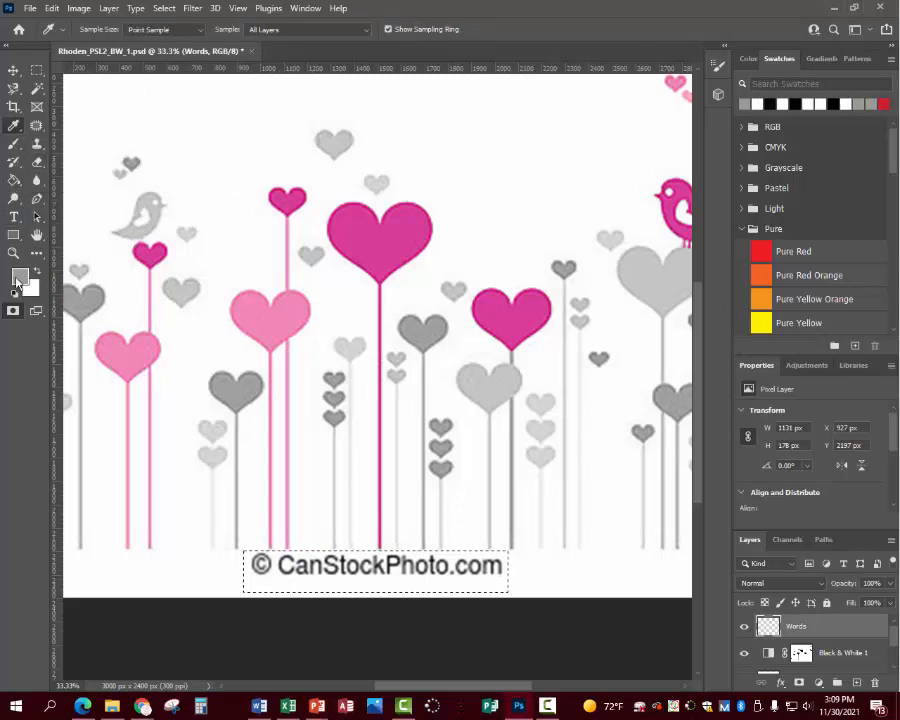
left_click(19, 279)
left_click(269, 329)
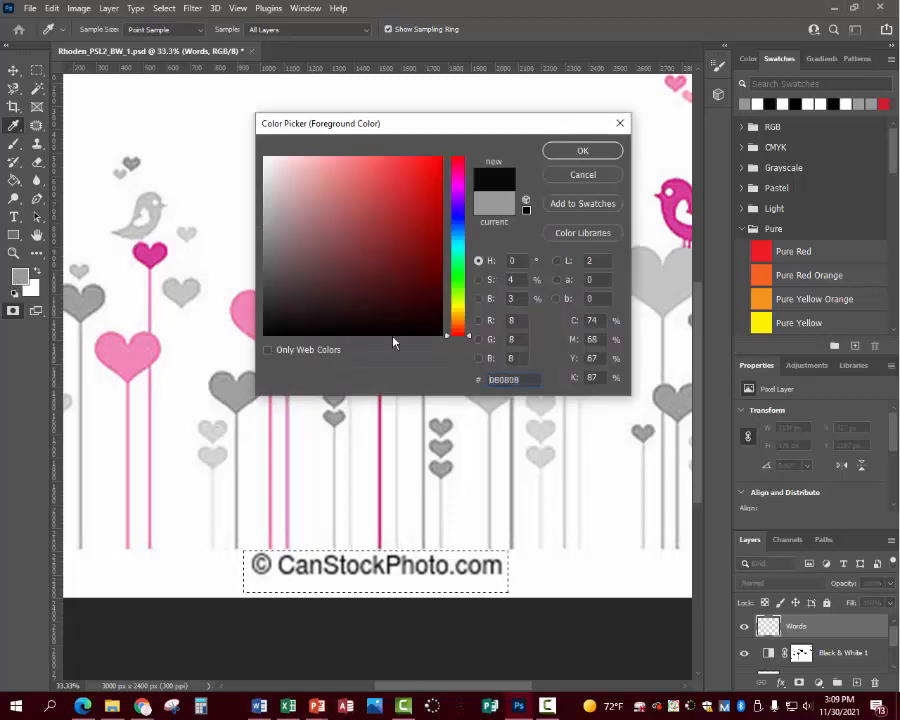
left_click(583, 150)
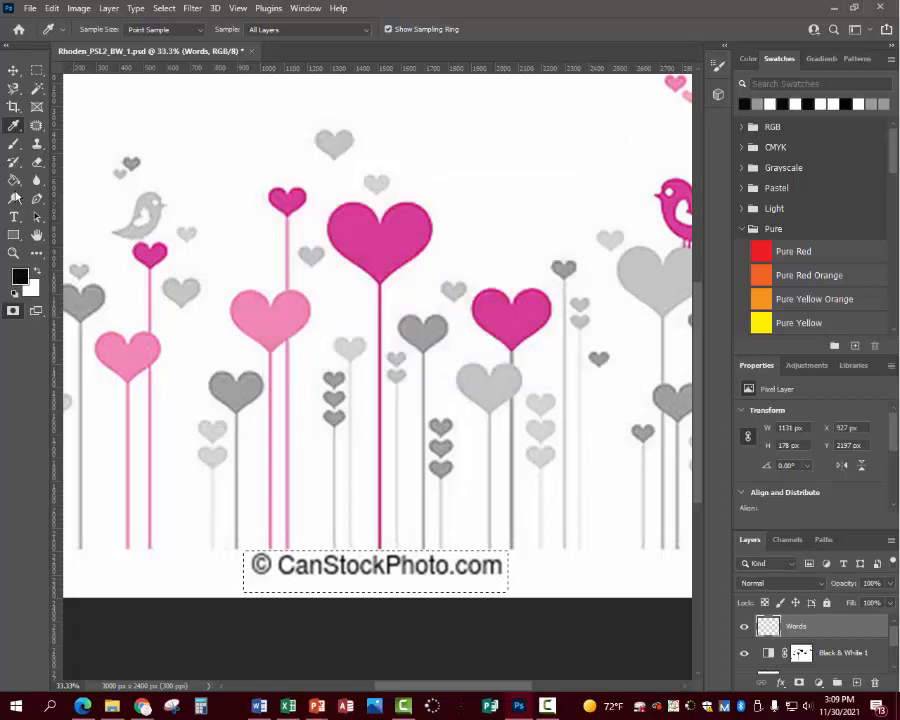
left_click(14, 180)
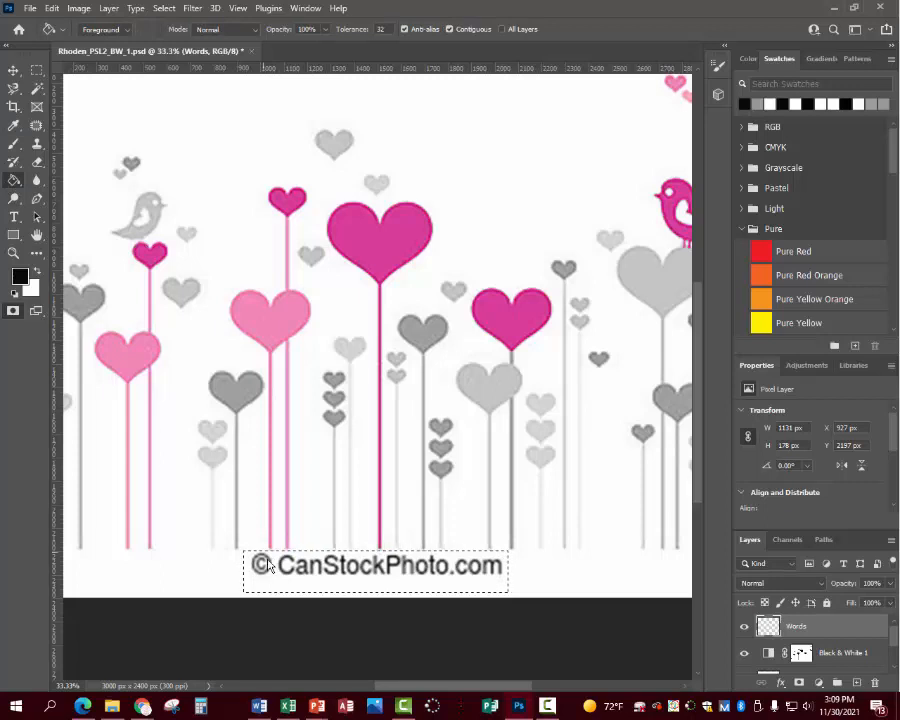
left_click(268, 564)
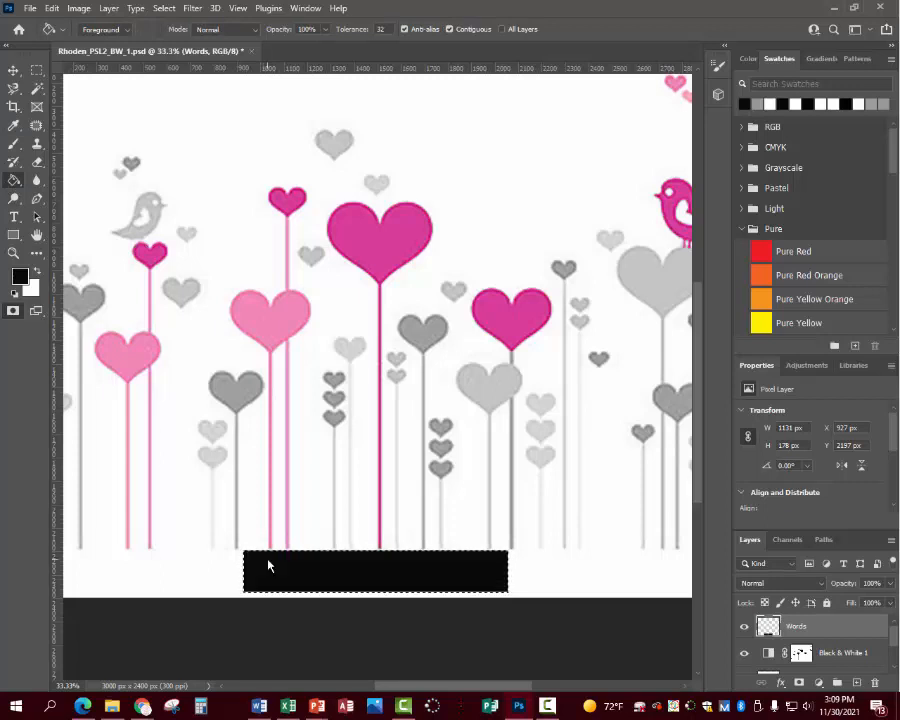
- Swap white to the foreground, fill the watermark selection with it on the Words layer, and deselect
left_click(37, 271)
left_click(342, 577)
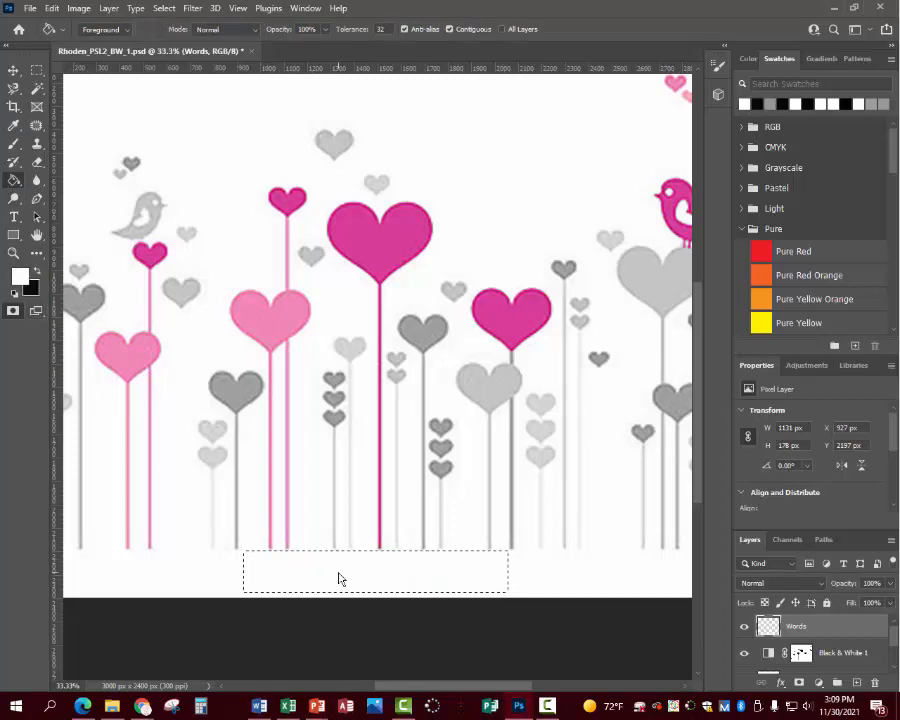
key("ctrl+d")
left_click(13, 74)
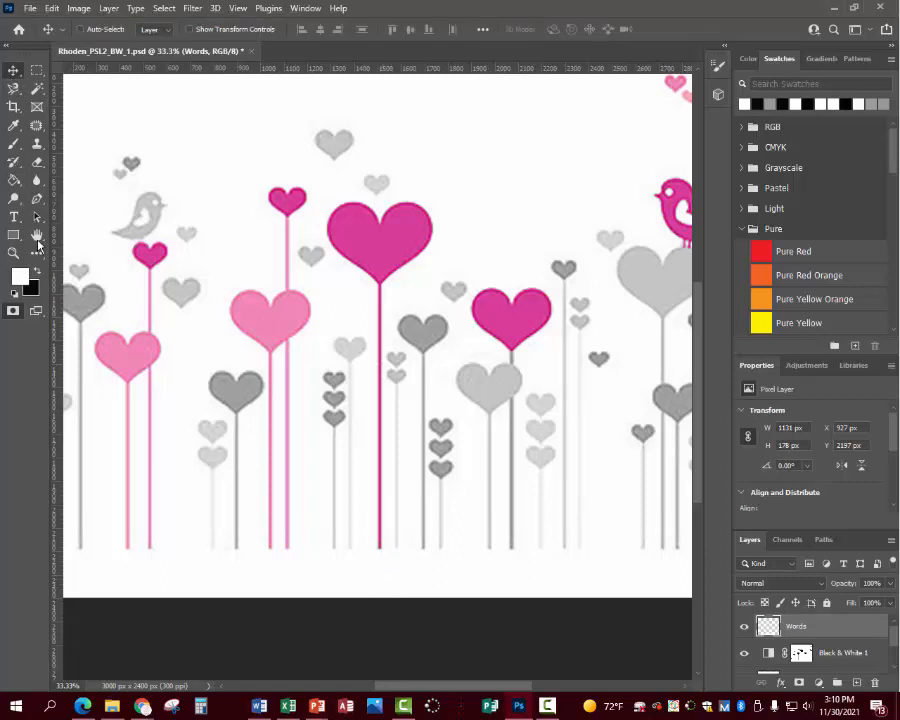
- Target the Black & White 1 adjustment layer and ready the Brush with black at the small dark pink heart
left_click(14, 254)
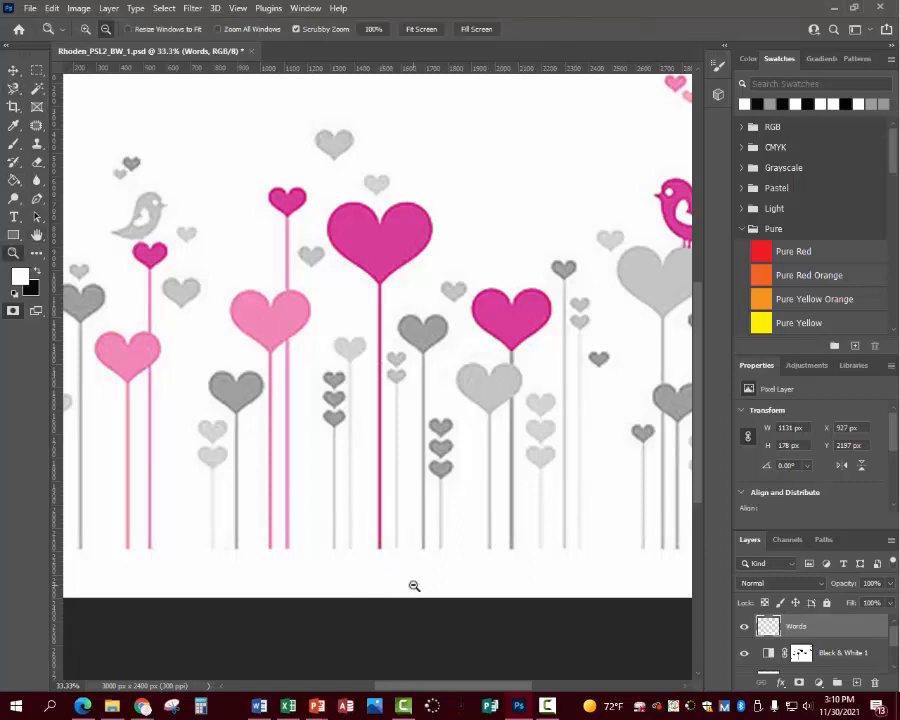
left_click(414, 586)
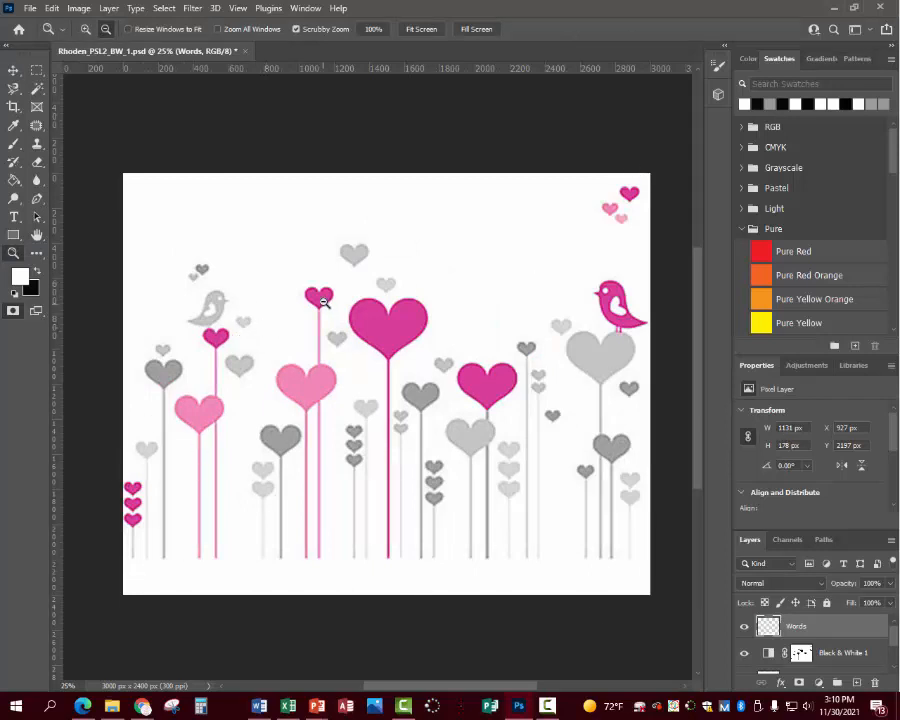
left_click_drag(322, 301, 342, 300)
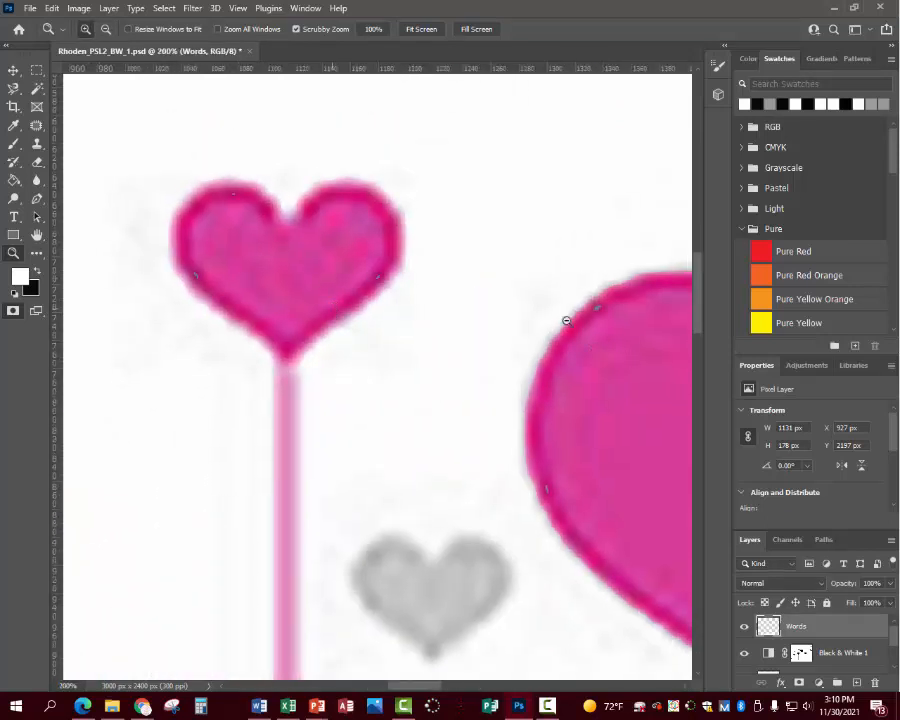
left_click(330, 302)
key("g")
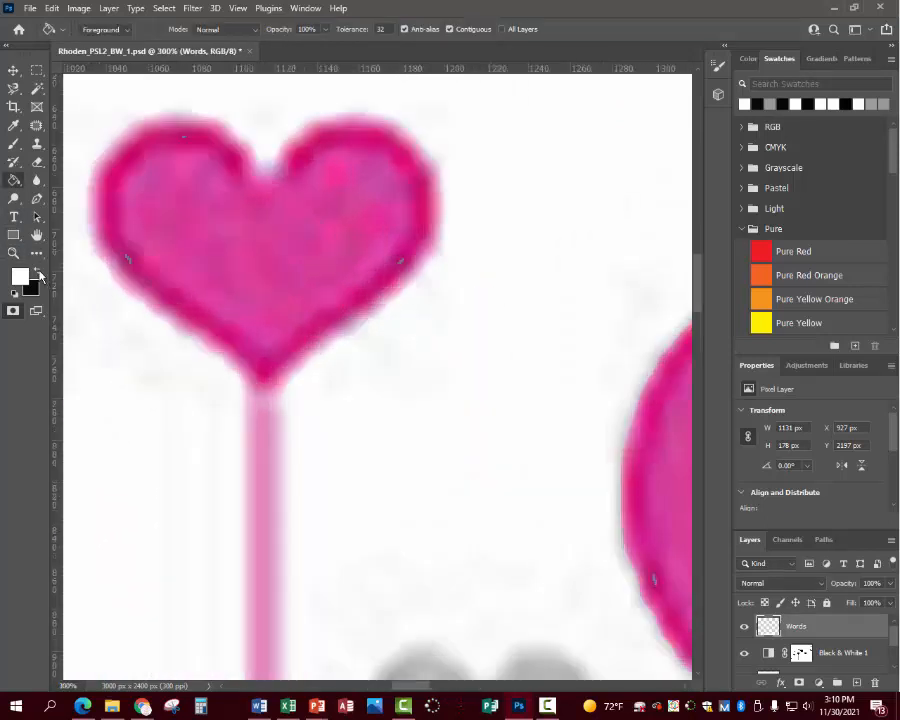
key("x")
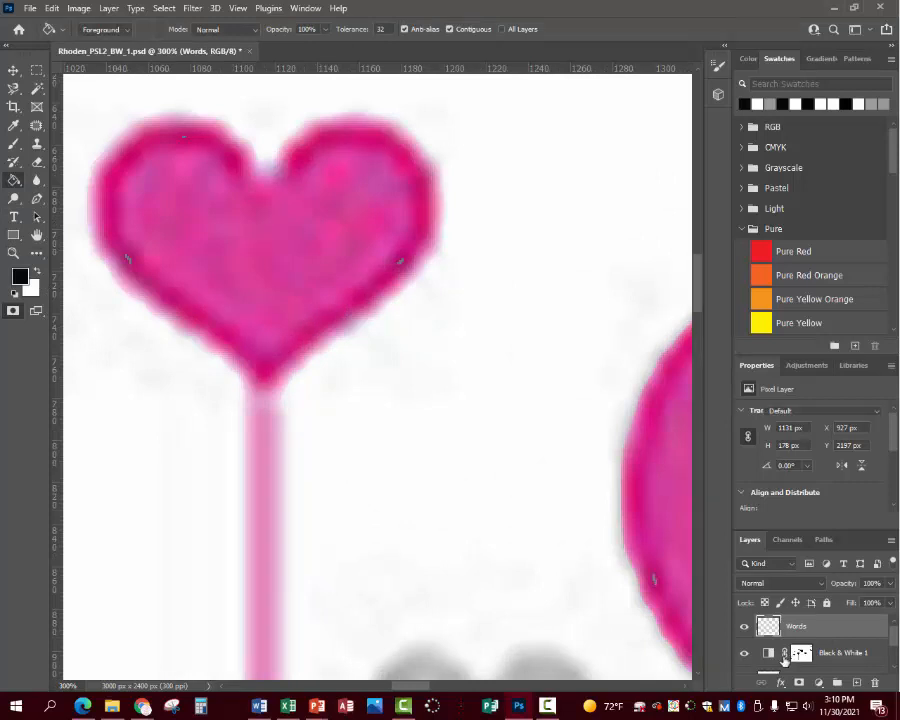
left_click(790, 655)
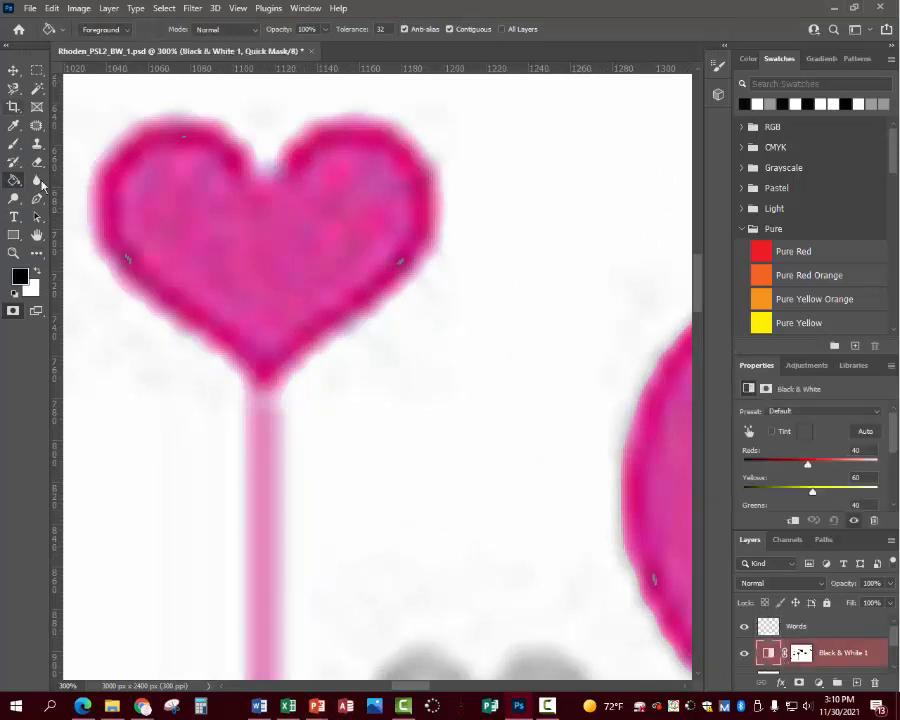
left_click(14, 145)
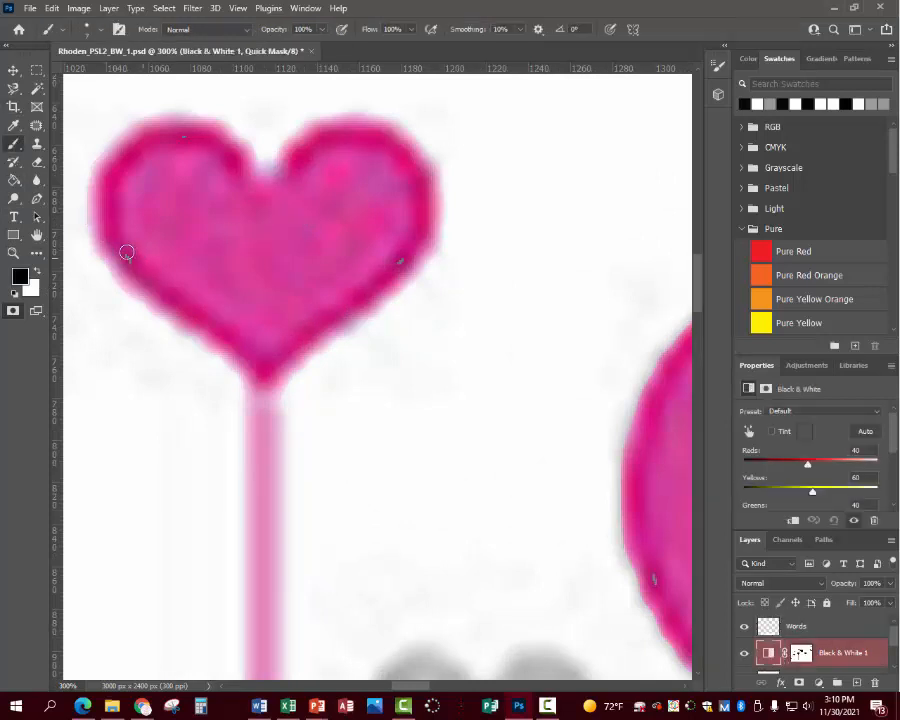
- Activate the Black & White 1 layer mask and brush black over the gray flecks on the small and large dark pink hearts' edges
left_click(51, 8)
left_click(90, 24)
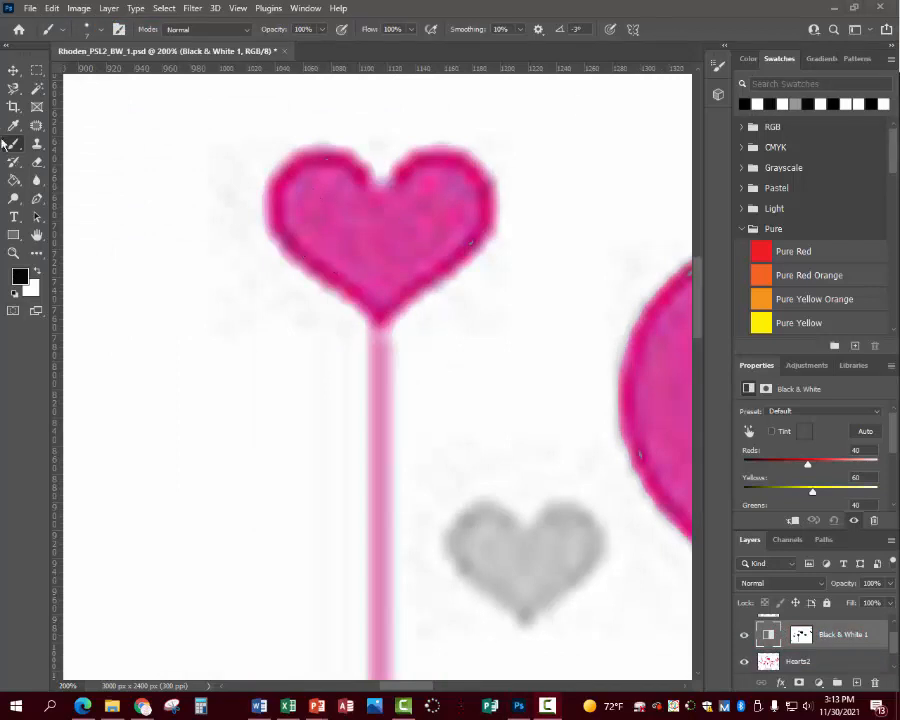
left_click(337, 267)
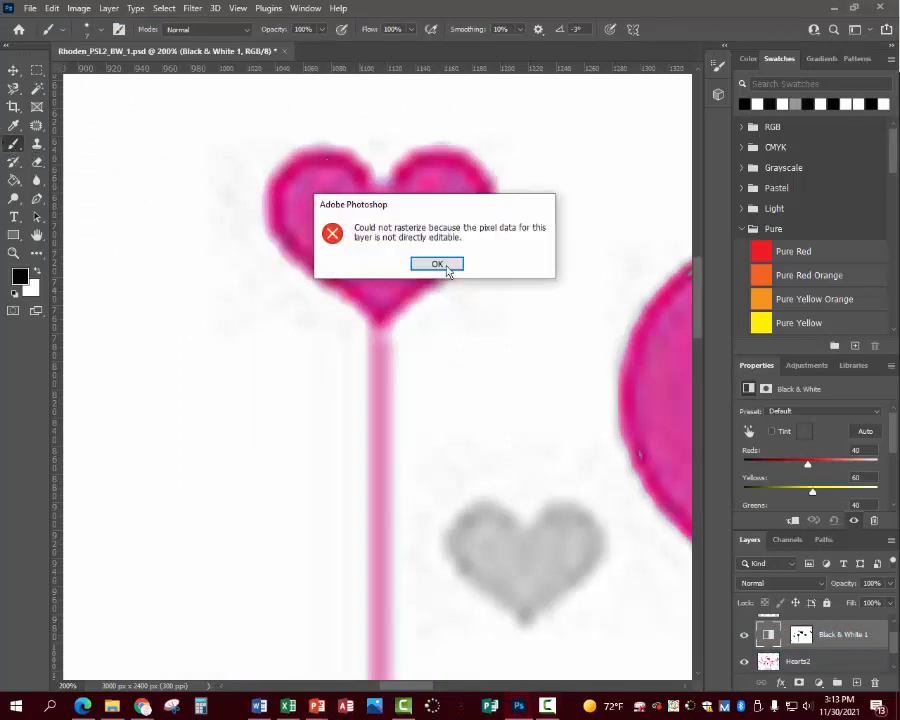
key("Return")
key("ctrl+backslash")
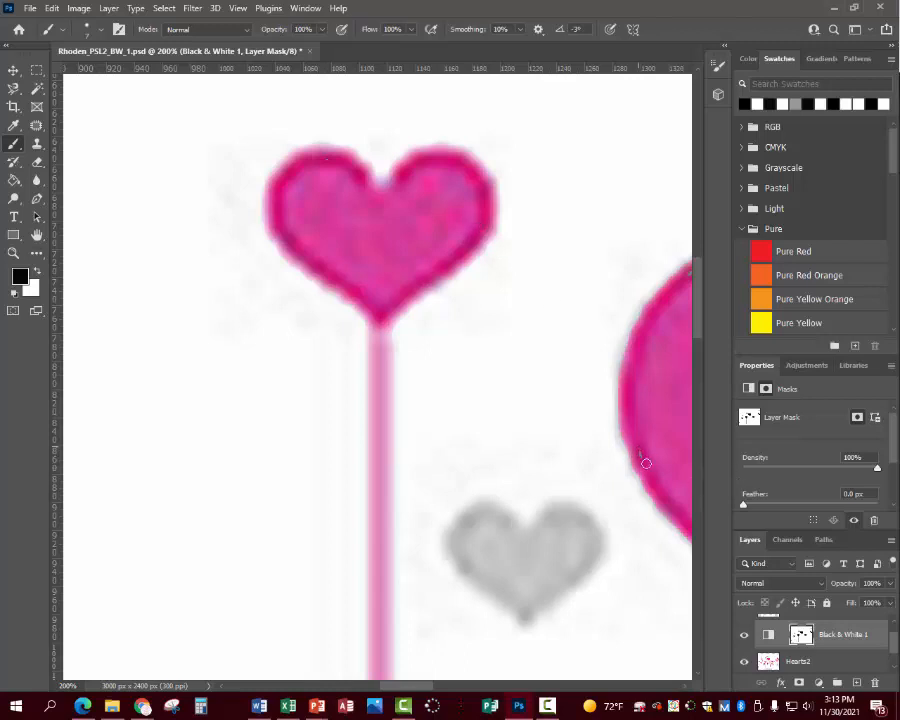
- Switch between the Black & White 1 adjustment and its mask, turn Quick Mask on and off, and reselect the layer mask
left_click(769, 637)
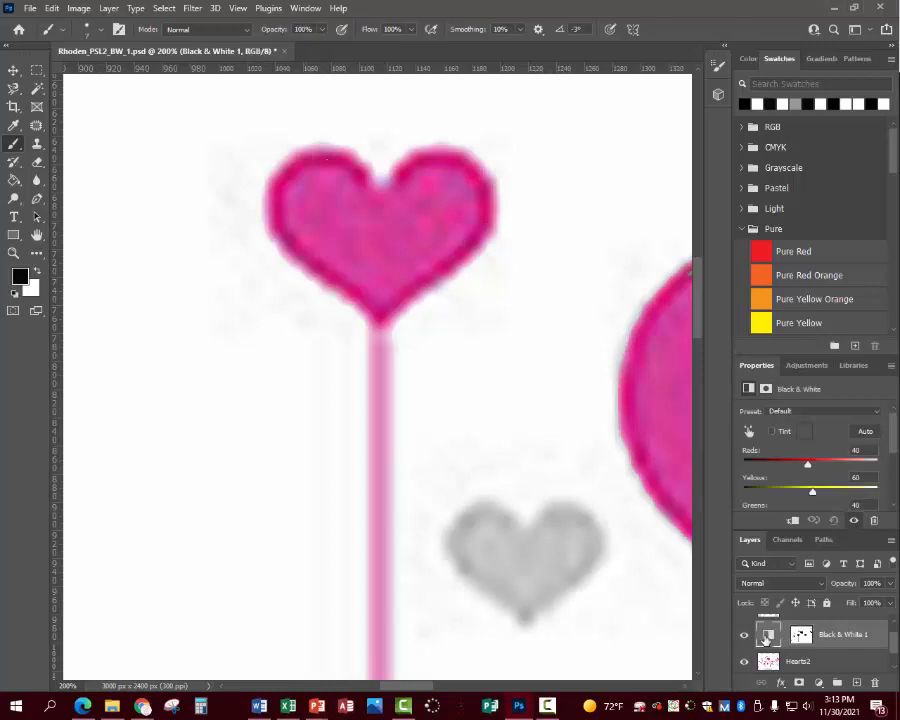
left_click(806, 639)
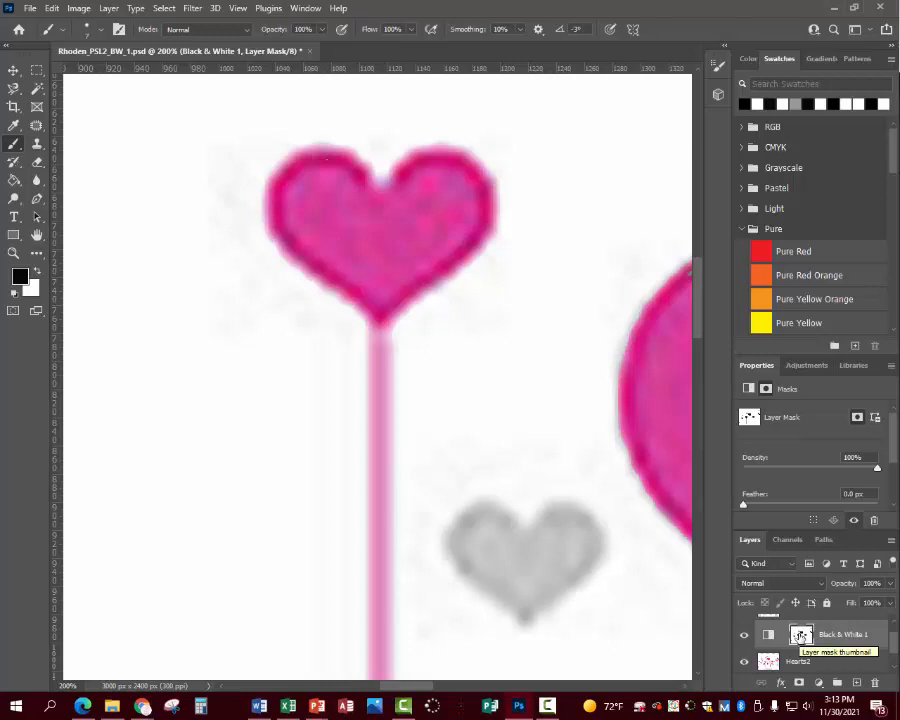
key("q")
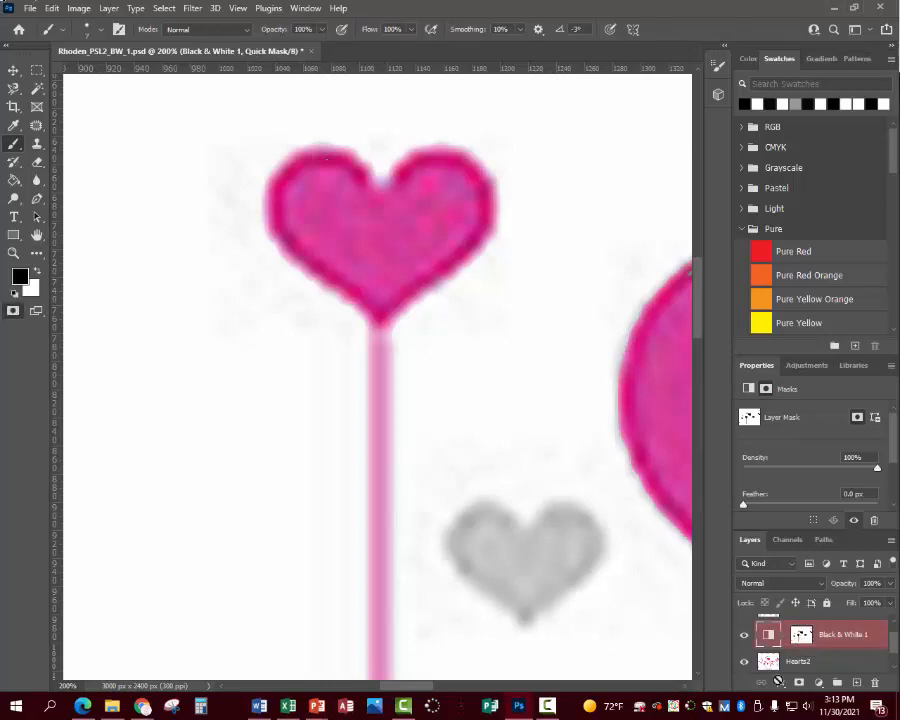
key("q")
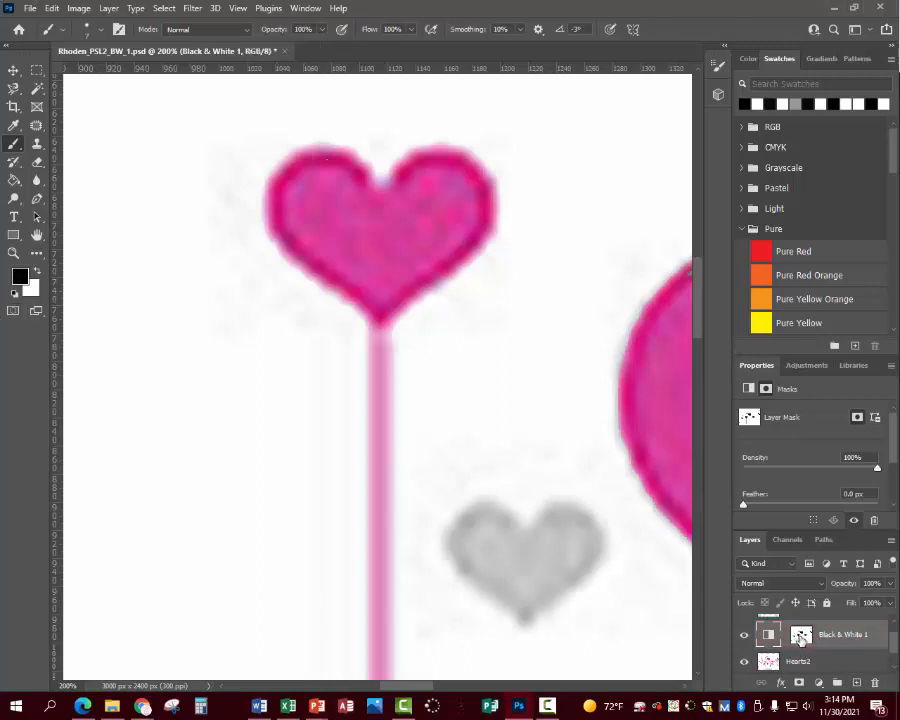
left_click(803, 640)
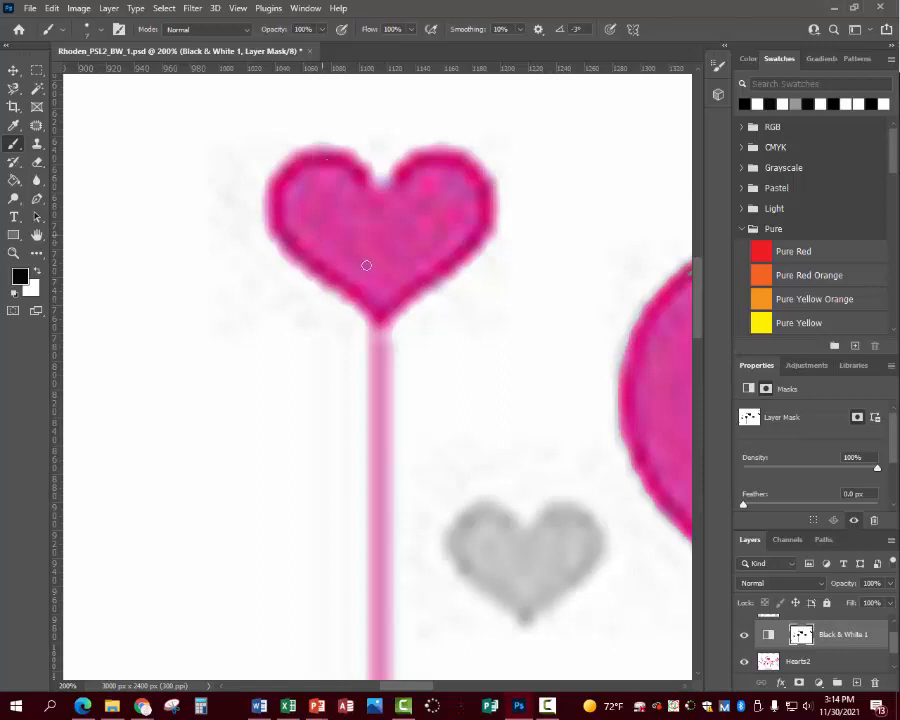
- Examine the large dark pink heart and the light pink heart for leftover gray flecks, and check the whole picture
mouse_move(443, 690)
left_mouse_down()
mouse_move(476, 690)
mouse_move(460, 689)
left_mouse_up()
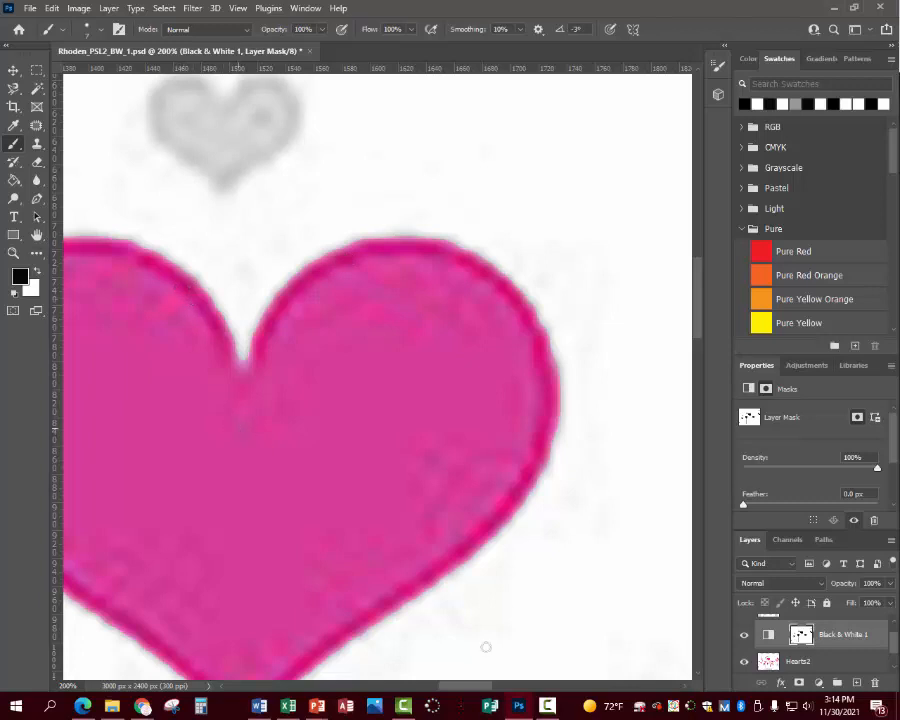
left_click_drag(462, 692, 426, 692)
scroll(424, 522, "down", 10)
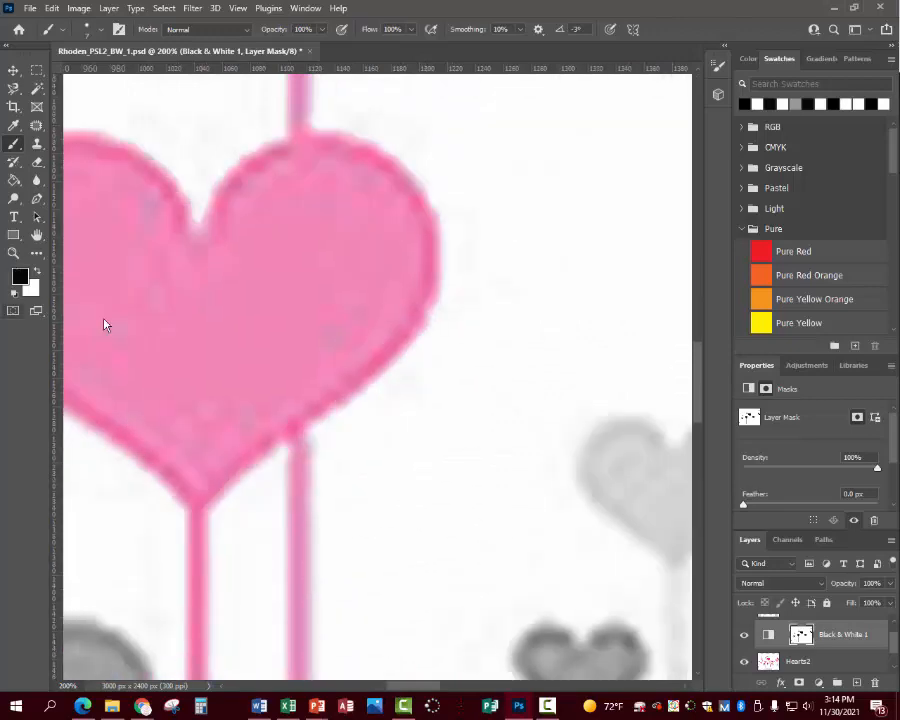
key("z")
left_click(341, 505, "alt")
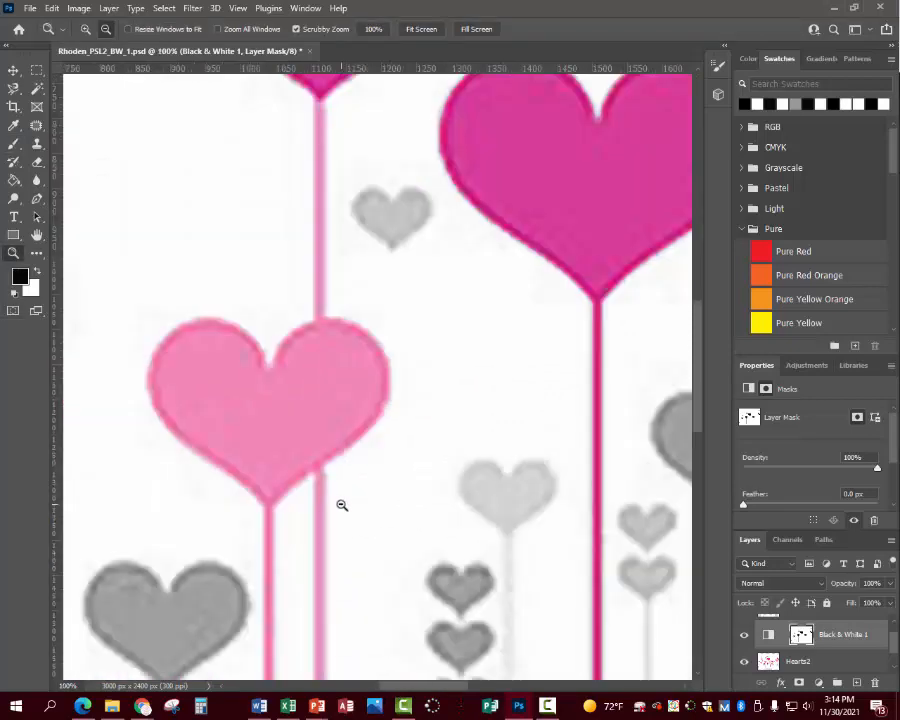
left_click(341, 505, "alt")
left_click(341, 505, "alt")
left_click(341, 505, "alt")
left_click(341, 505, "alt")
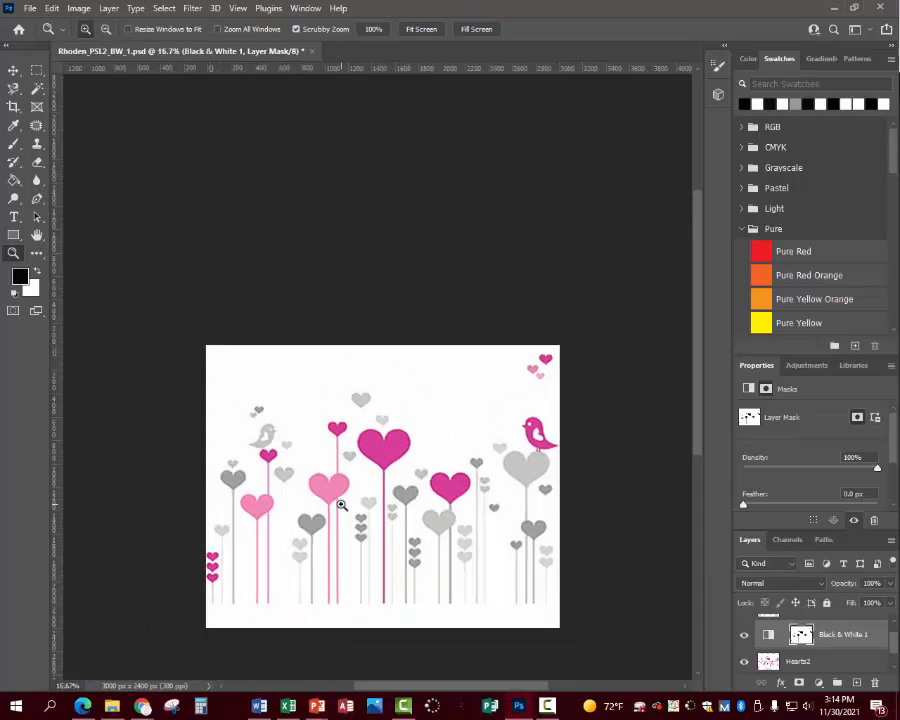
left_click(341, 505)
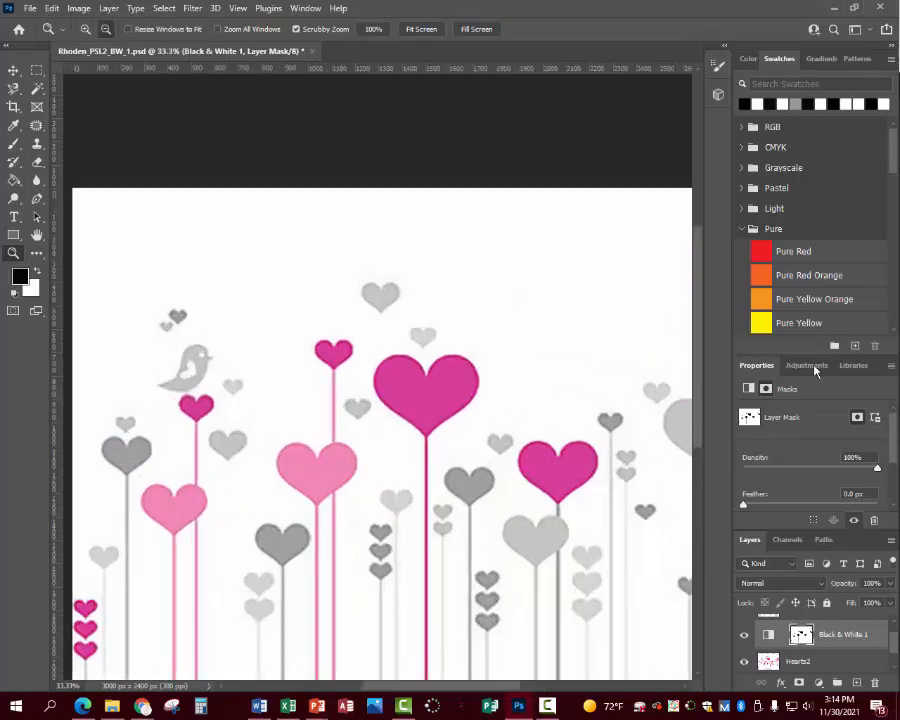
- Add a Hue/Saturation adjustment layer above Black & White 1
left_click(808, 366)
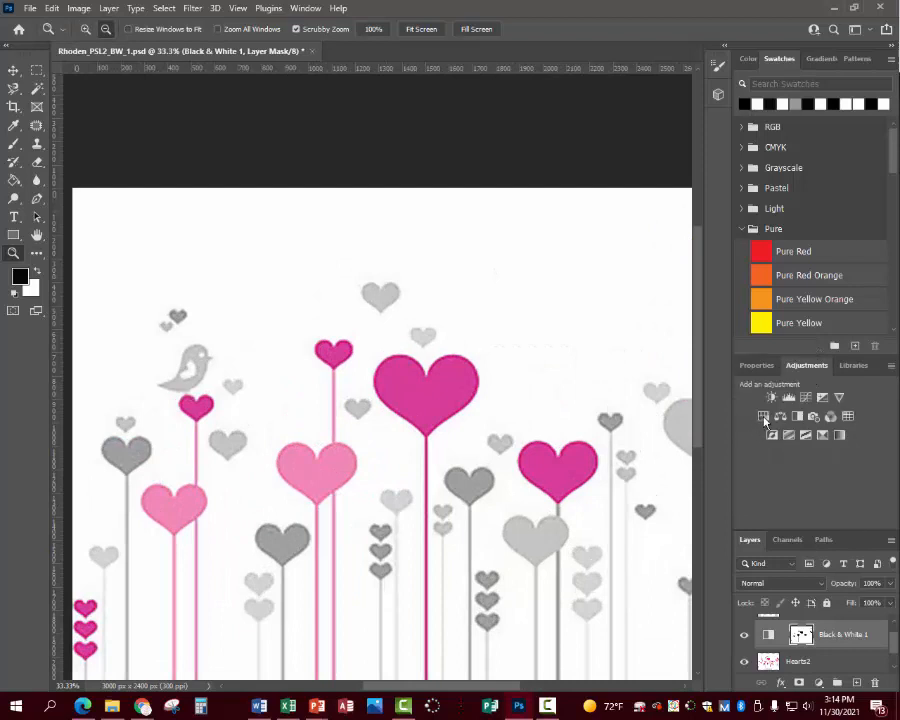
left_click(764, 418)
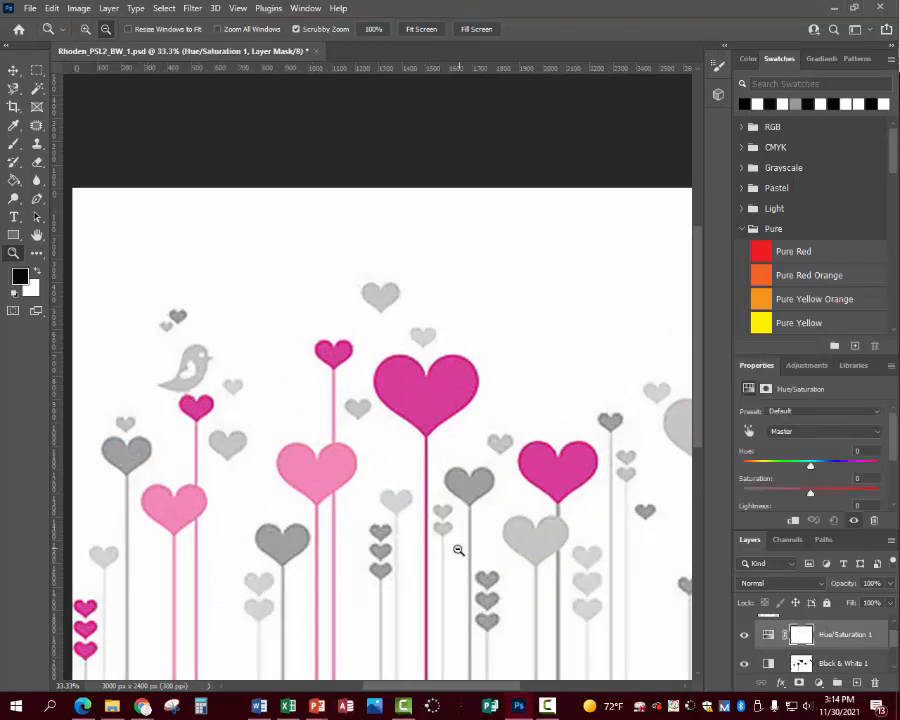
left_click(458, 550)
scroll(450, 673, "down", 1)
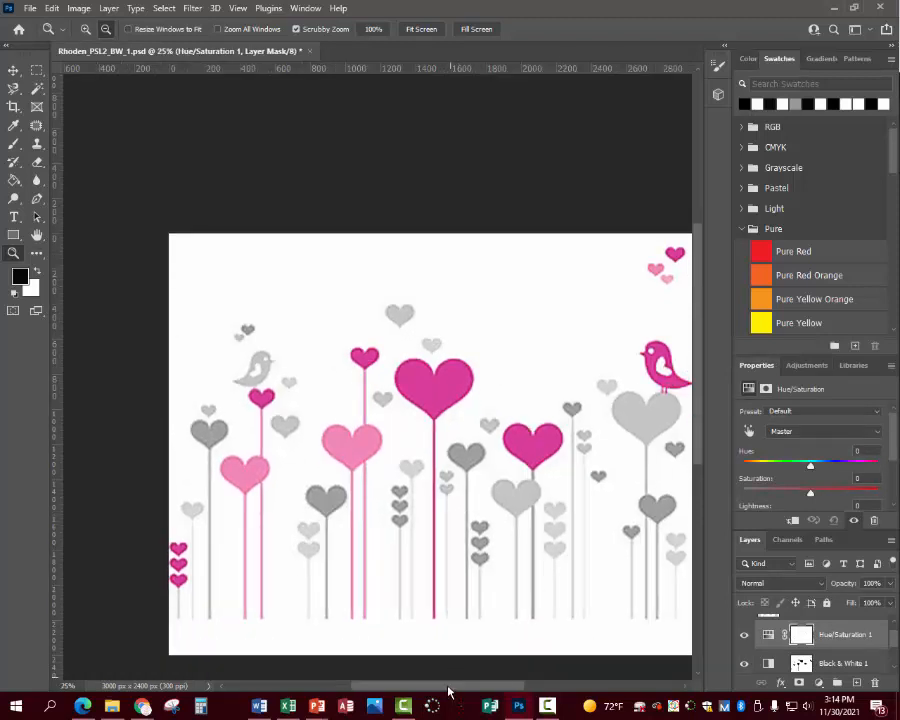
scroll(464, 690, "right", 2)
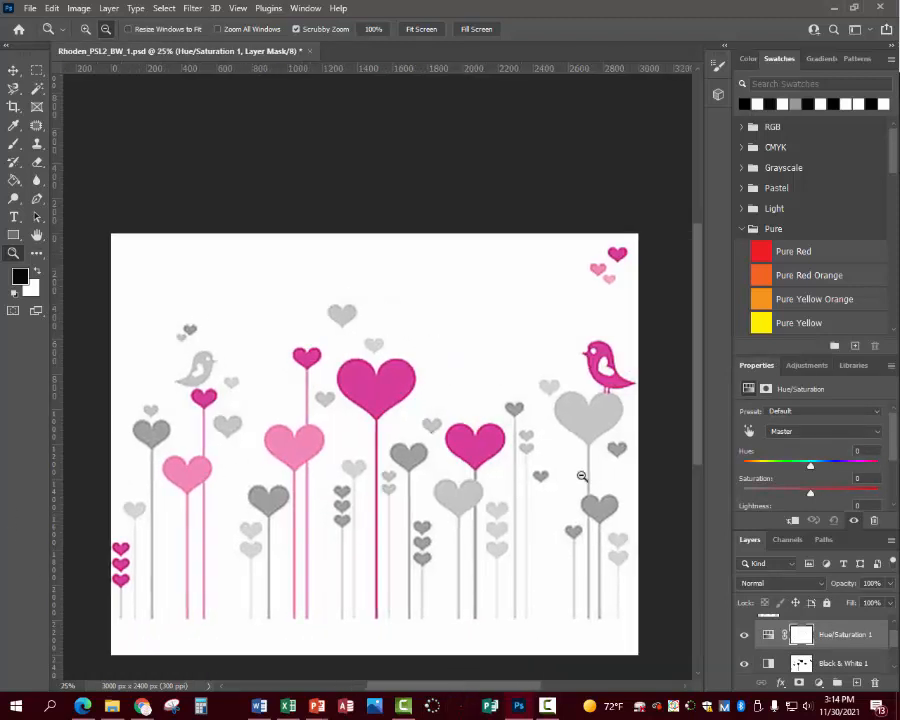
- Raise the Hue/Saturation layer's saturation to +100 and shift its hue to -35
left_click_drag(810, 495, 838, 467)
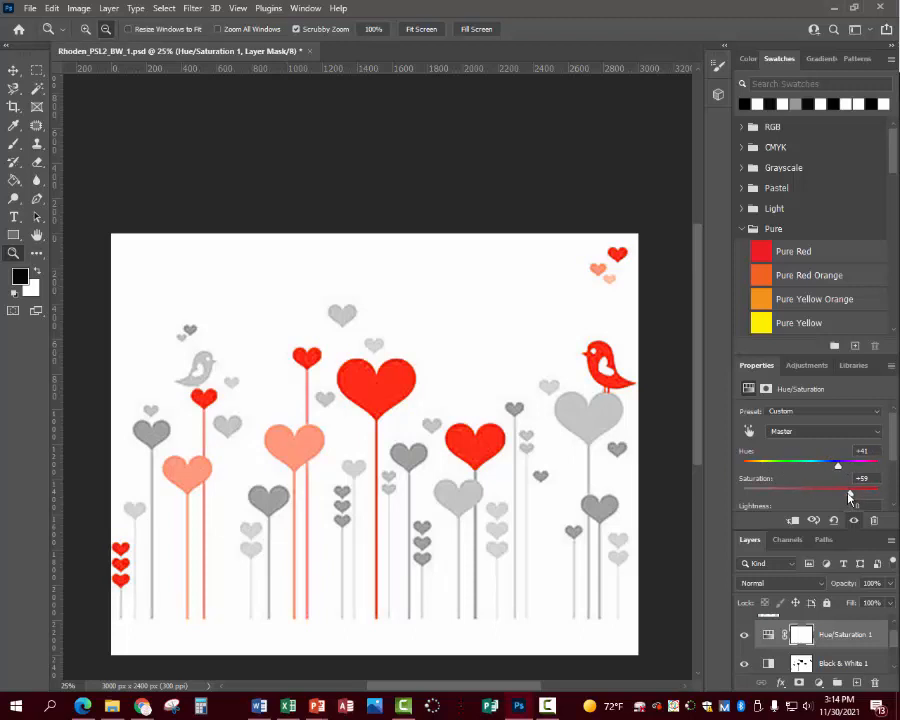
left_click_drag(702, 494, 897, 497)
left_click_drag(838, 466, 789, 472)
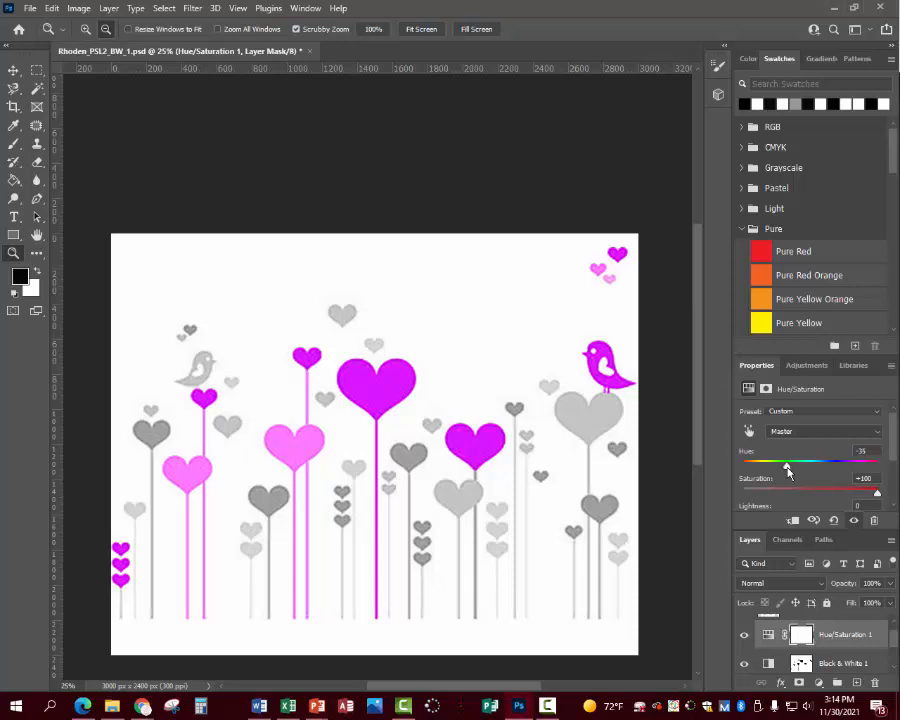